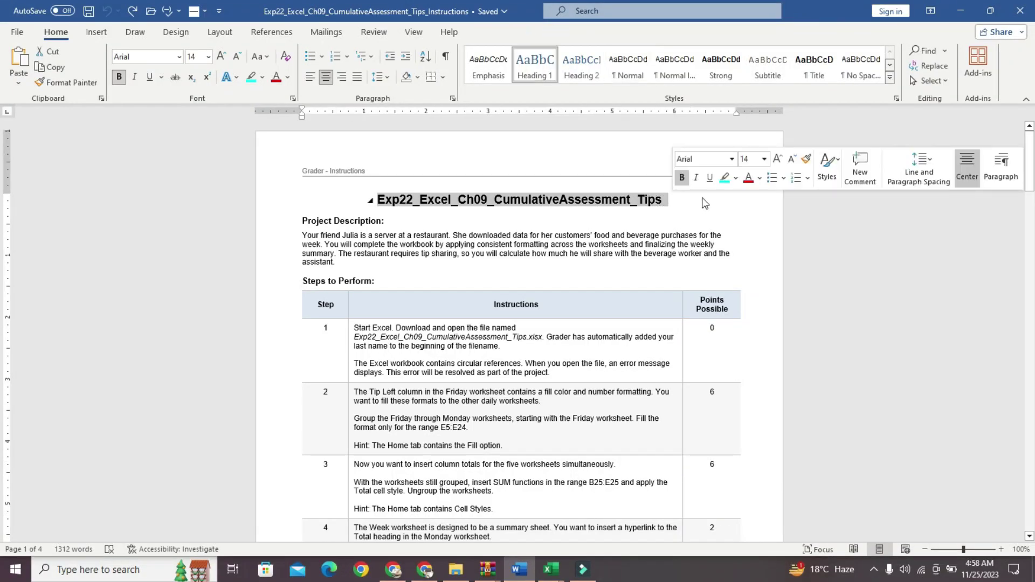
- Highlight the document title yellow; make the Project Description paragraph 14 pt, bold and turquoise-highlighted
{"action": "left_click", "coordinate": [737, 181]}
{"action": "left_click", "coordinate": [725, 195]}
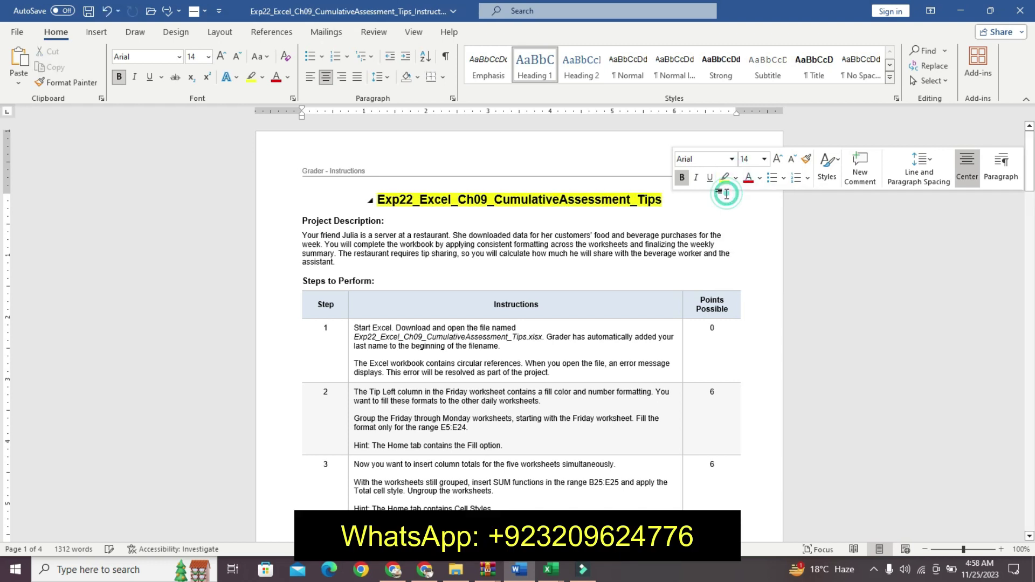
{"action": "left_click_drag", "start_coordinate": [307, 219], "coordinate": [388, 275]}
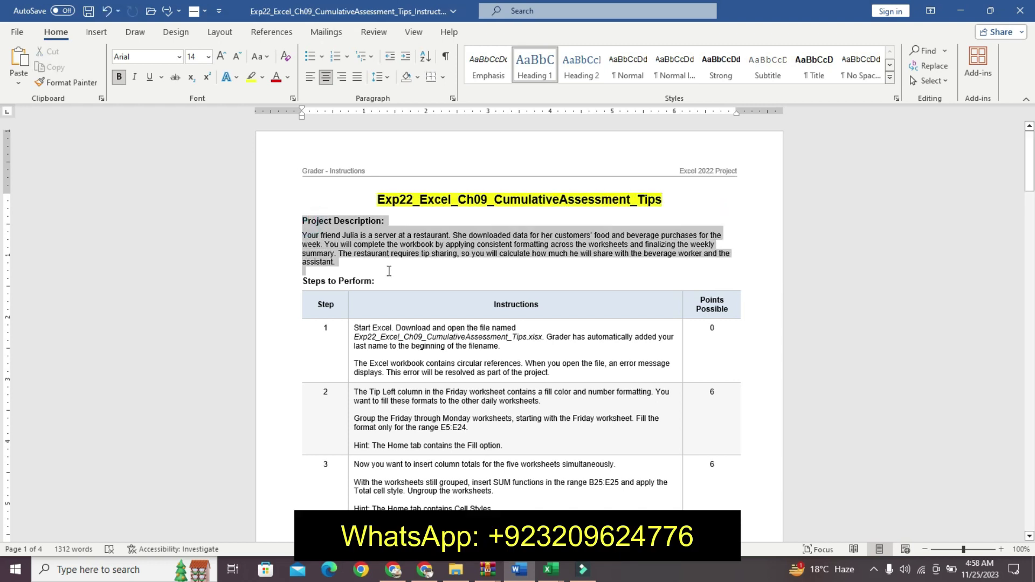
{"action": "left_click", "coordinate": [492, 229]}
{"action": "left_click", "coordinate": [492, 229]}
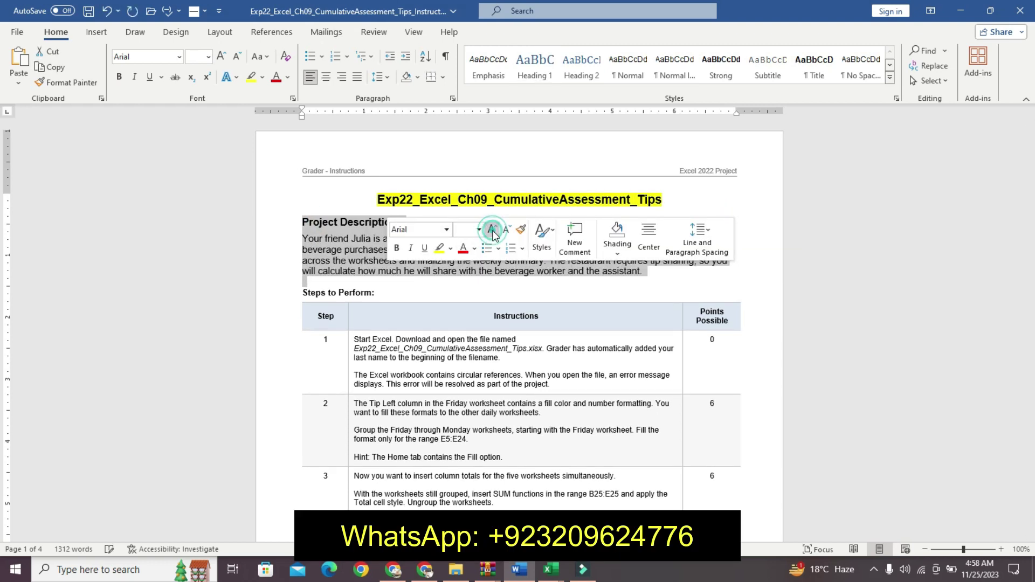
{"action": "left_click", "coordinate": [397, 248]}
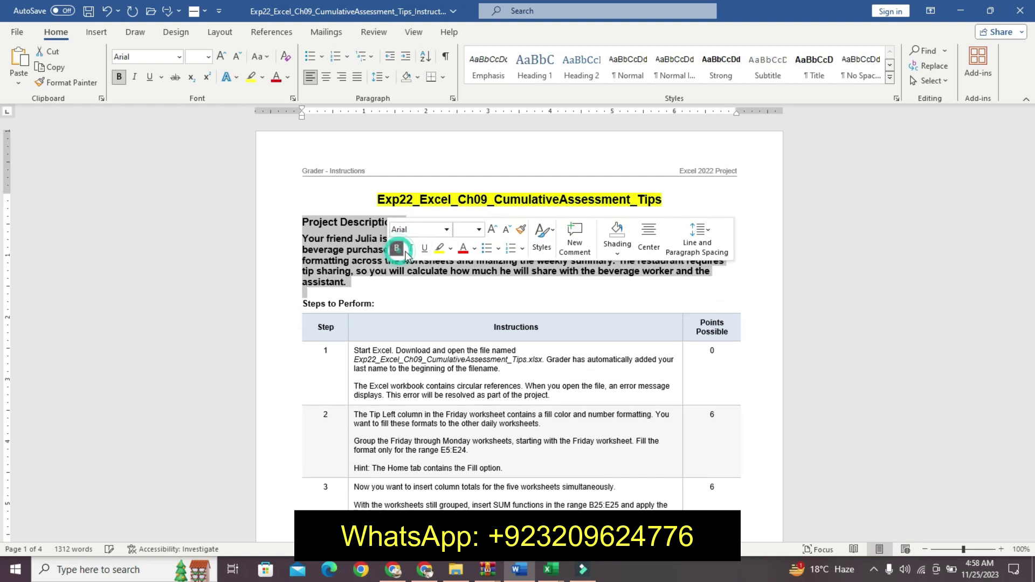
{"action": "left_click", "coordinate": [452, 251]}
{"action": "left_click", "coordinate": [482, 269]}
{"action": "left_click_drag", "start_coordinate": [400, 271], "coordinate": [410, 287]}
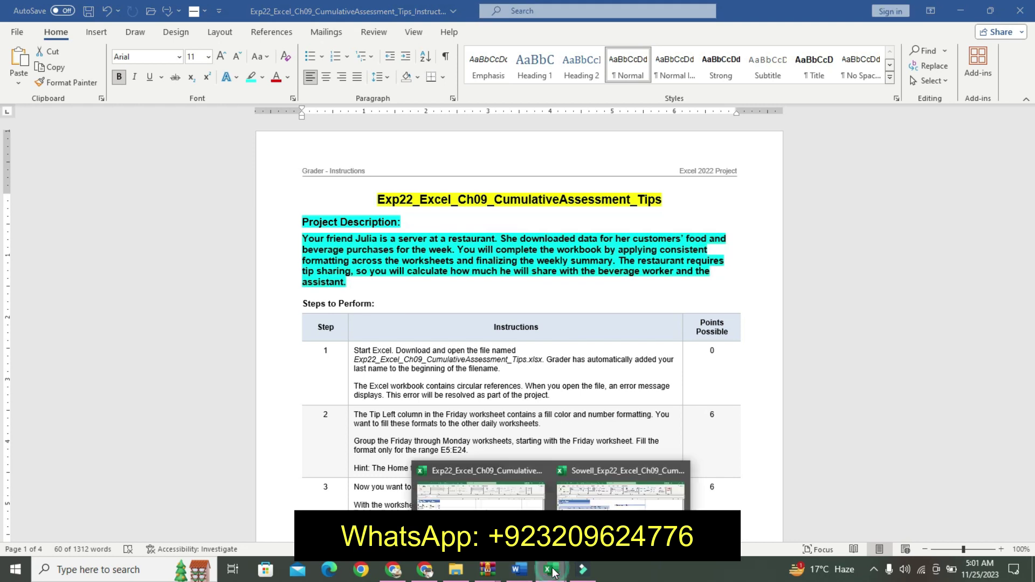
{"action": "left_click", "coordinate": [620, 491]}
{"action": "left_click", "coordinate": [531, 415]}
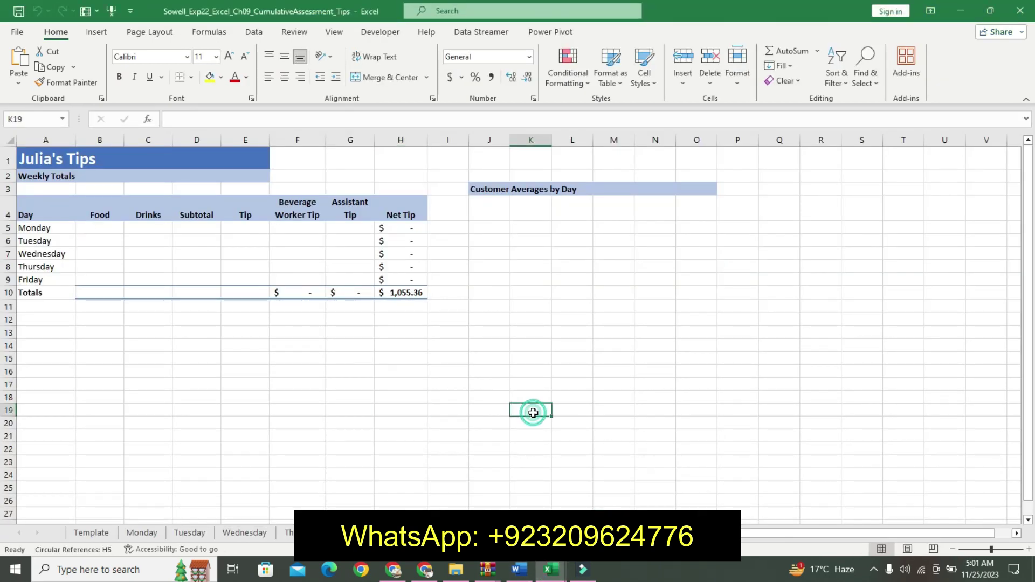
{"action": "left_click", "coordinate": [353, 533]}
{"action": "left_click", "coordinate": [287, 532]}
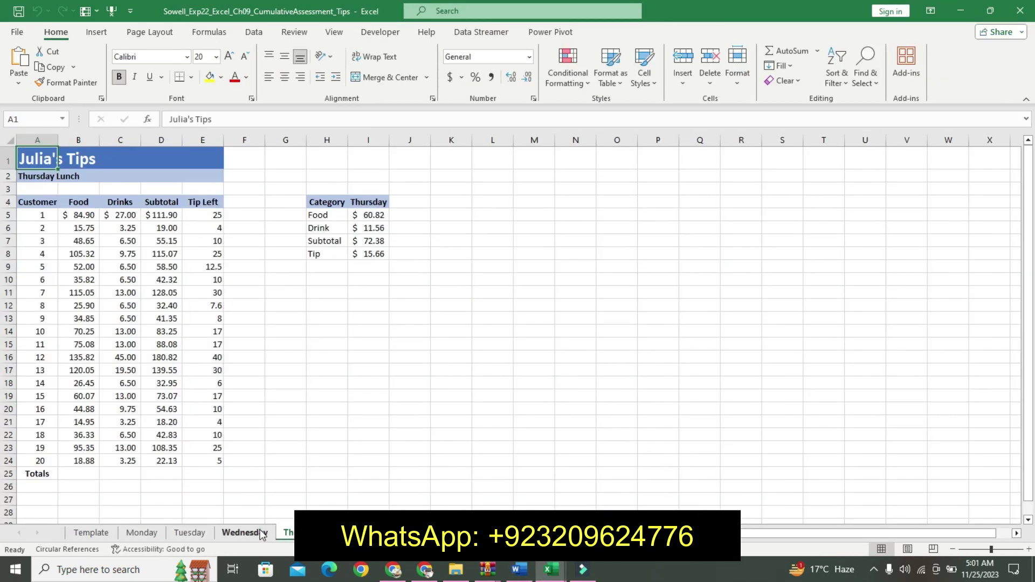
{"action": "left_click", "coordinate": [244, 533]}
{"action": "left_click", "coordinate": [189, 533]}
{"action": "left_click", "coordinate": [141, 533]}
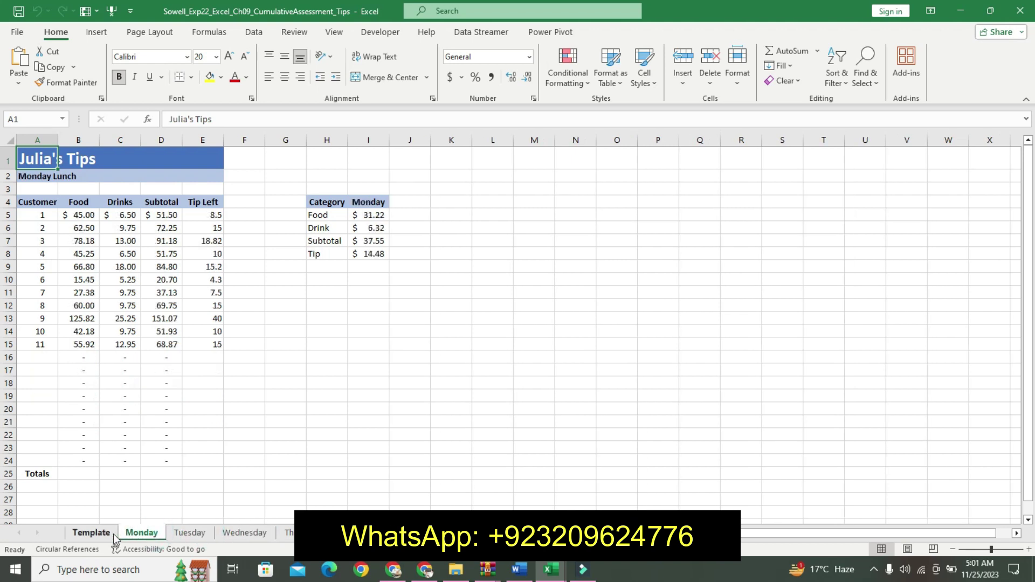
{"action": "left_click", "coordinate": [105, 533]}
{"action": "left_click", "coordinate": [139, 533]}
{"action": "left_click", "coordinate": [190, 532]}
{"action": "left_click", "coordinate": [244, 533]}
{"action": "left_click", "coordinate": [289, 533]}
{"action": "left_click", "coordinate": [332, 533]}
{"action": "key", "text": "ctrl+Page_Down"}
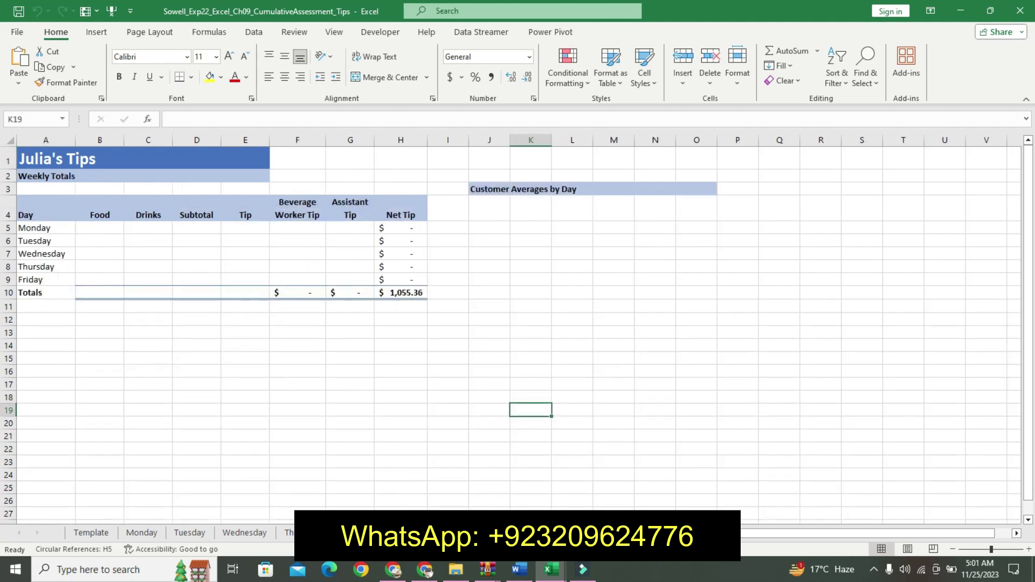
{"action": "left_click", "coordinate": [519, 570]}
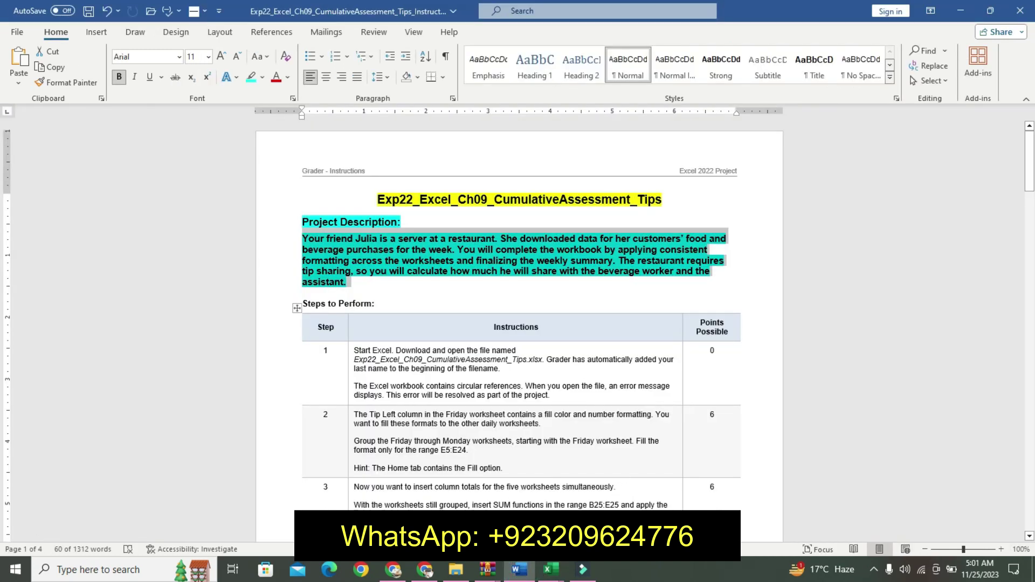
{"action": "mouse_move", "coordinate": [550, 569]}
{"action": "left_click", "coordinate": [480, 485]}
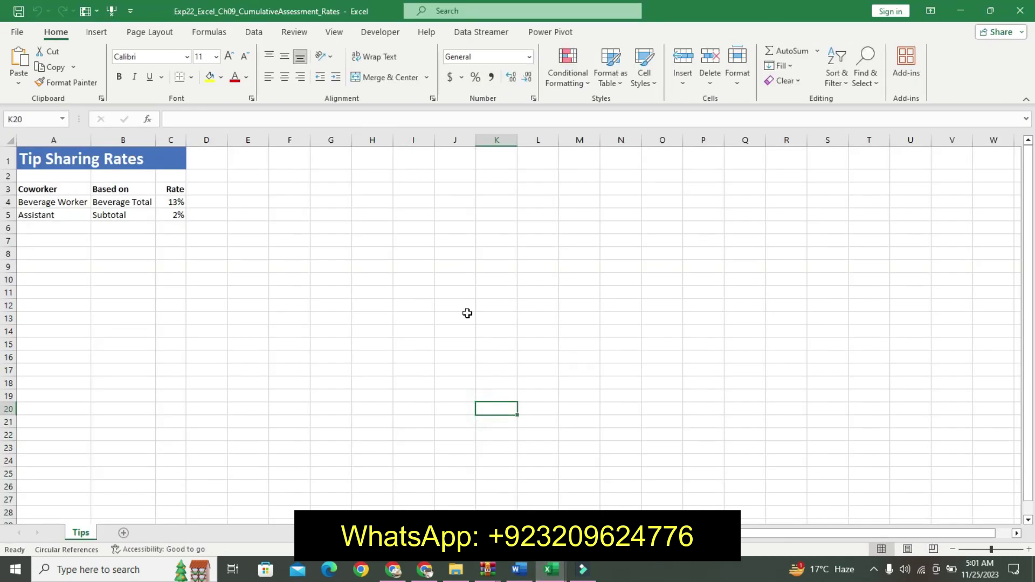
{"action": "left_click", "coordinate": [519, 569]}
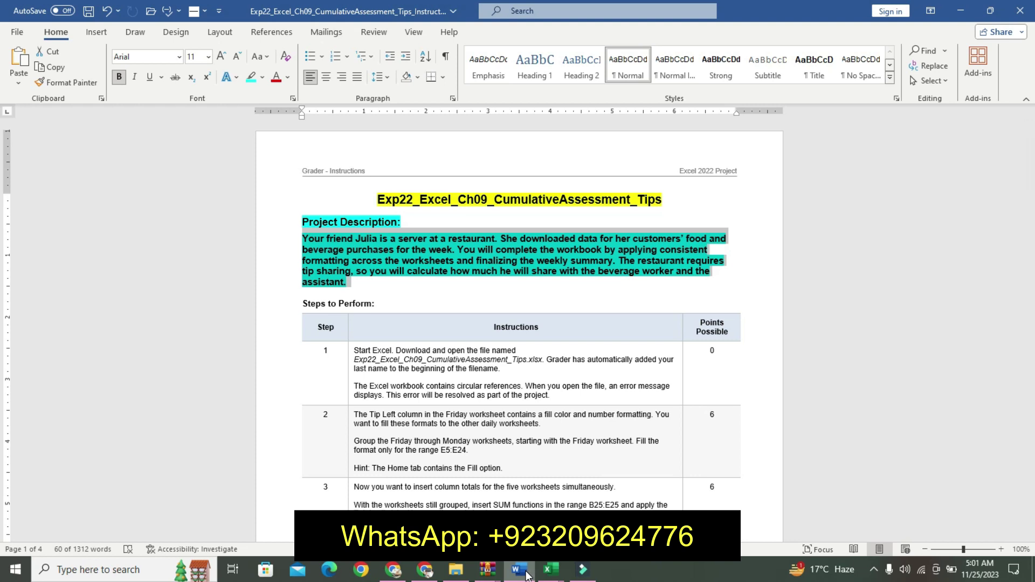
- Undo the title and description formatting, then highlight Step 1's first sentence cyan
{"action": "key", "text": "ctrl+z"}
{"action": "key", "text": "ctrl+z"}
{"action": "key", "text": "ctrl+y"}
{"action": "key", "text": "ctrl+z"}
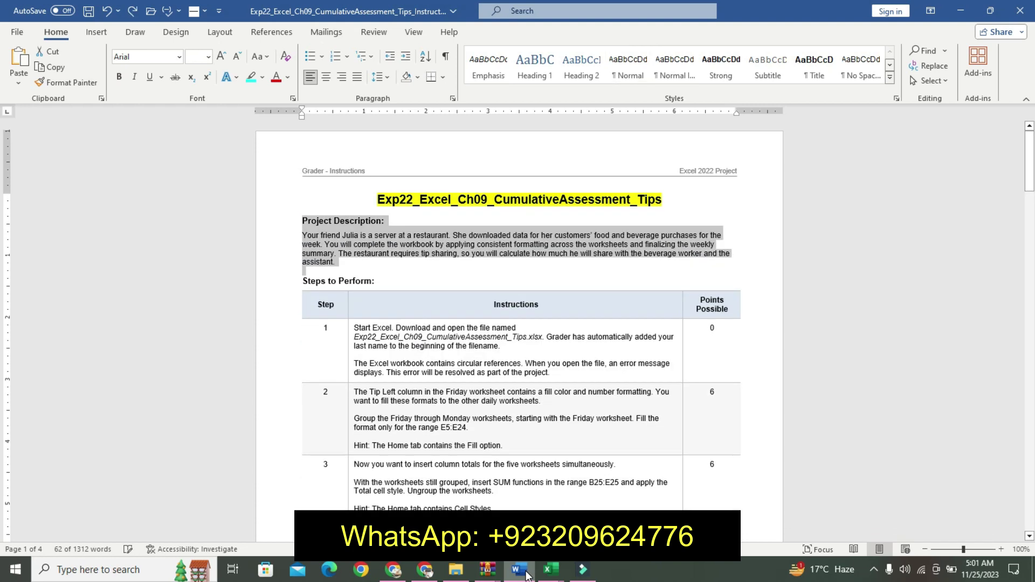
{"action": "key", "text": "ctrl+z"}
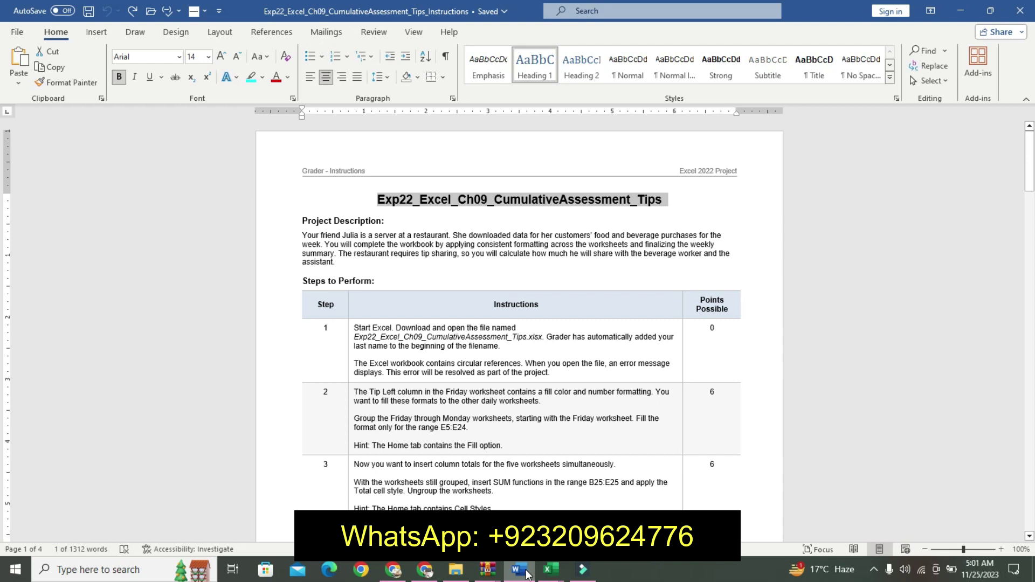
{"action": "left_click_drag", "start_coordinate": [1030, 173], "coordinate": [1032, 196]}
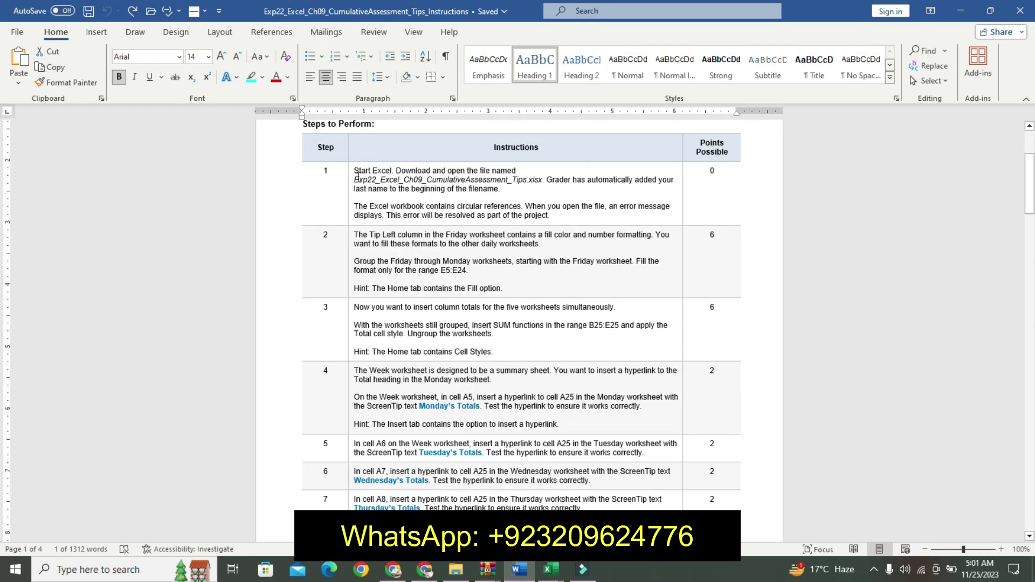
{"action": "left_click_drag", "start_coordinate": [354, 170], "coordinate": [507, 194]}
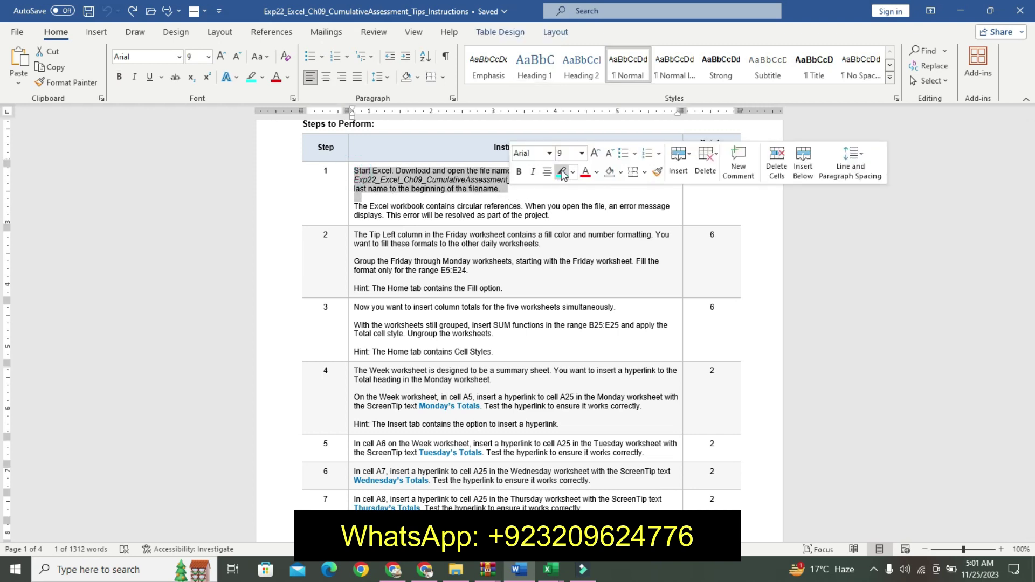
{"action": "left_click", "coordinate": [563, 172]}
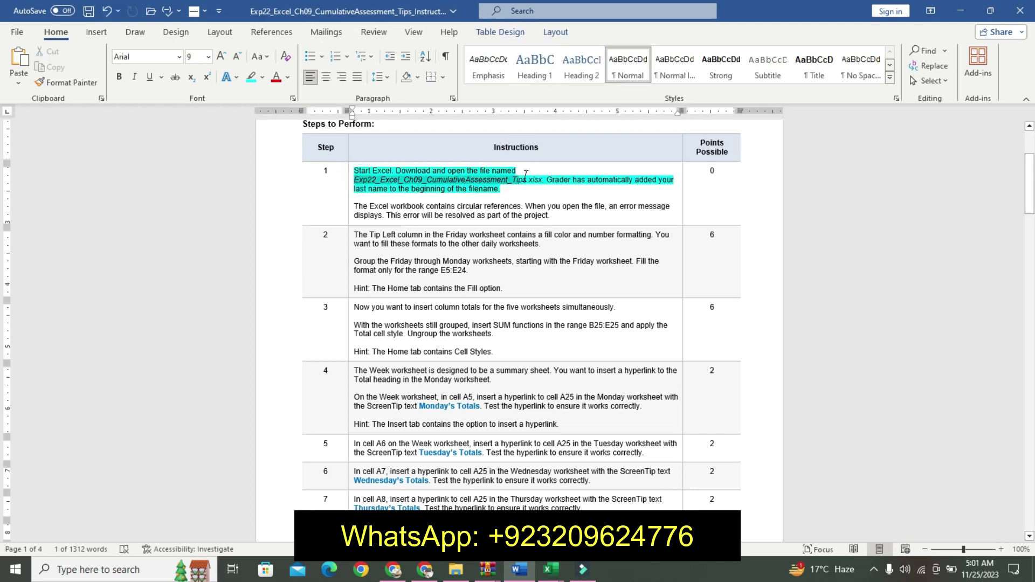
- Make Step 1's workbook file name 11 pt, bold and yellow-highlighted
{"action": "double_click", "coordinate": [525, 179]}
{"action": "left_click", "coordinate": [630, 134]}
{"action": "left_click", "coordinate": [630, 133]}
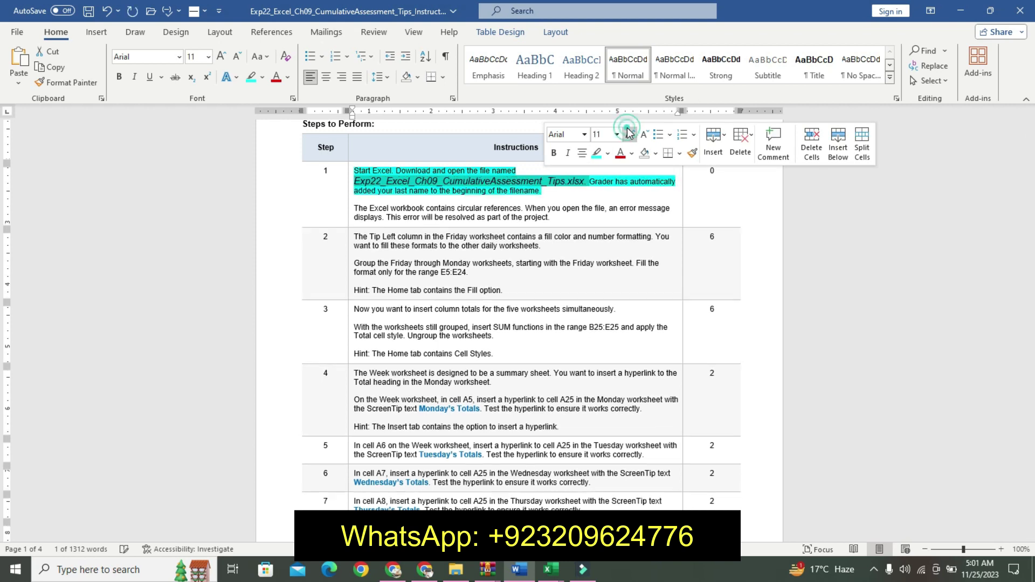
{"action": "left_click", "coordinate": [554, 153]}
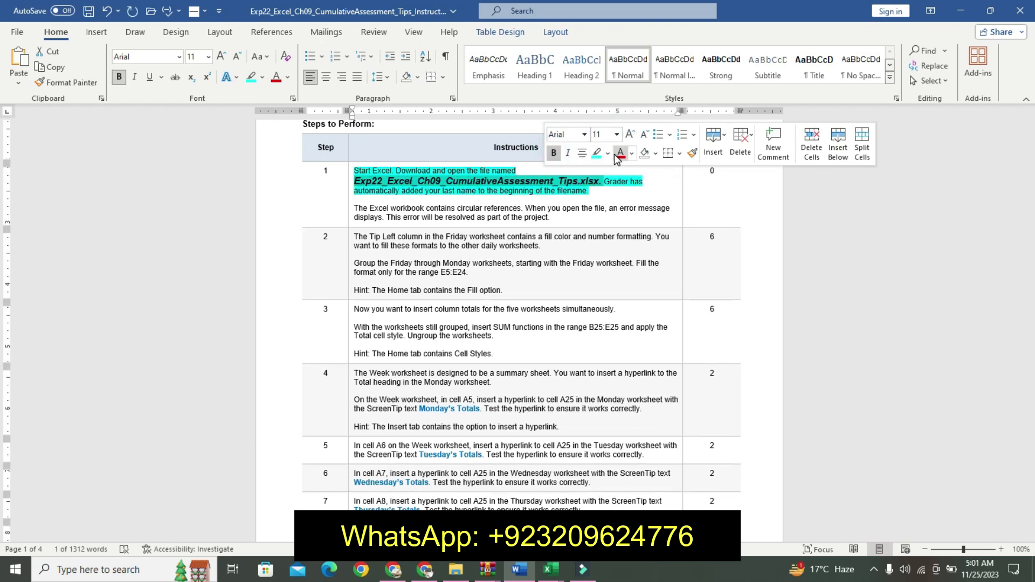
{"action": "left_click", "coordinate": [608, 153]}
{"action": "left_click", "coordinate": [599, 173]}
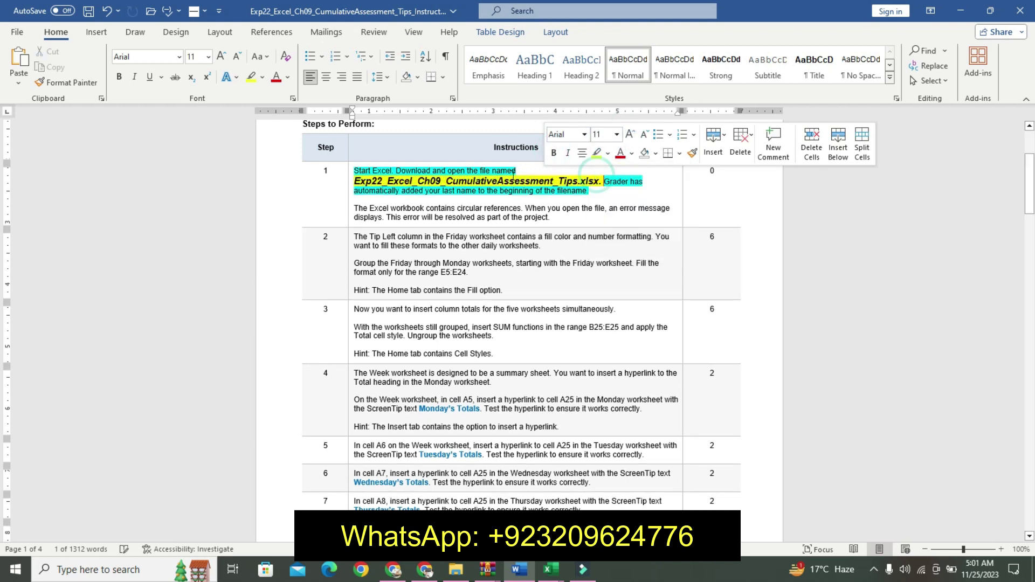
{"action": "left_click", "coordinate": [357, 184]}
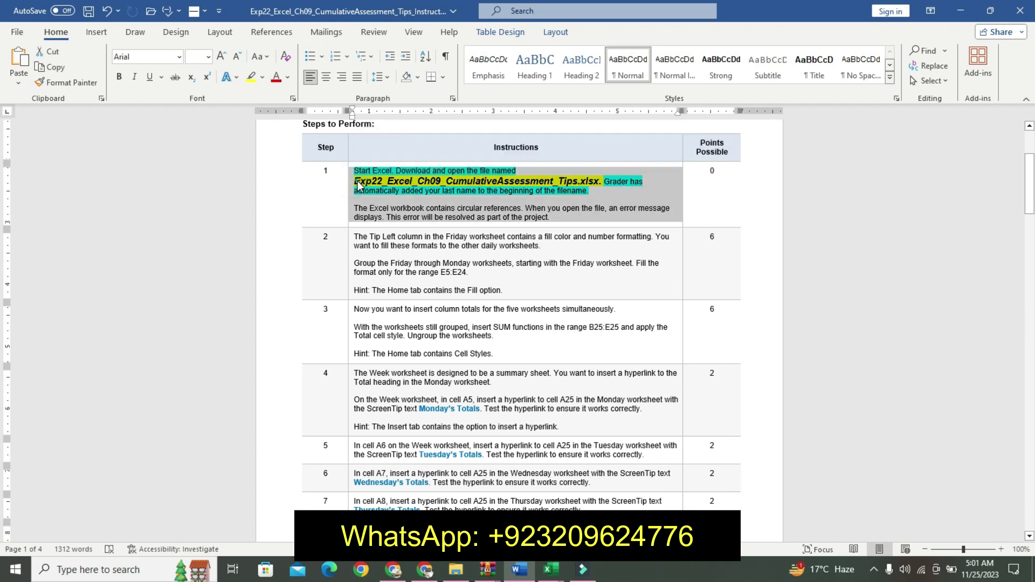
{"action": "left_click_drag", "start_coordinate": [356, 182], "coordinate": [531, 179]}
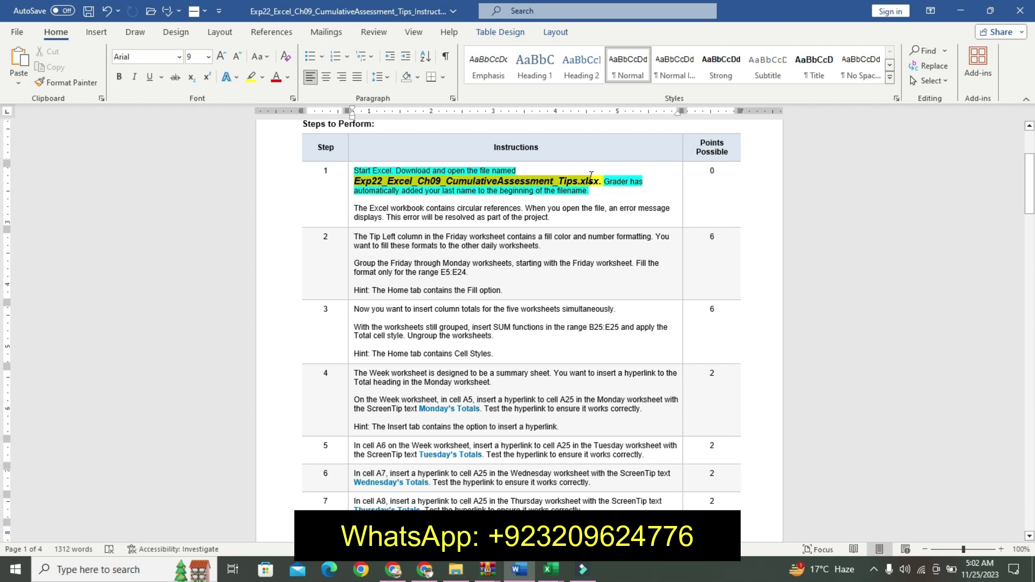
{"action": "left_click_drag", "start_coordinate": [561, 176], "coordinate": [606, 184]}
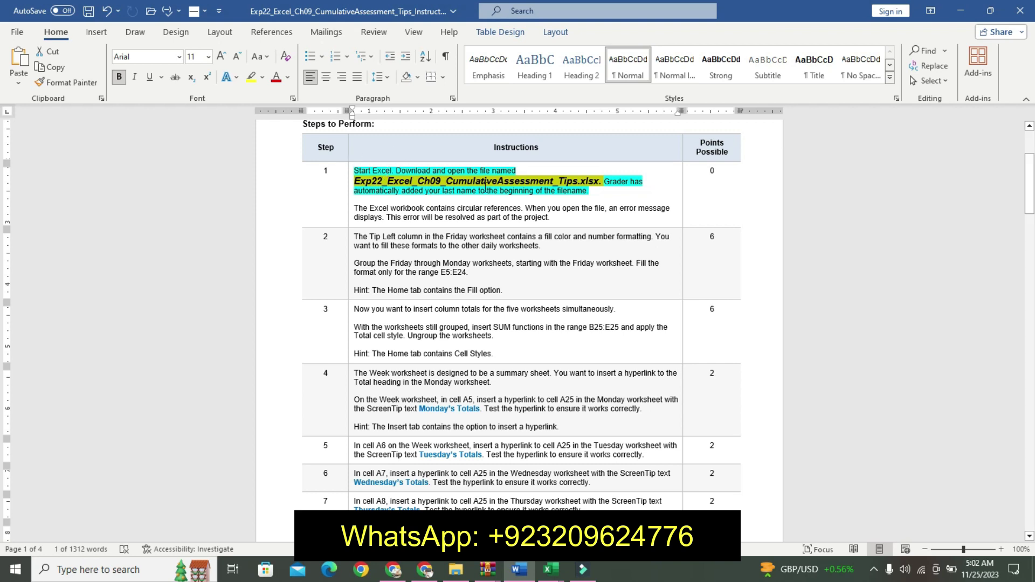
- Clear a stray cell selection in the Tips workbook and undo Step 1's formatting in Word
{"action": "mouse_move", "coordinate": [550, 570]}
{"action": "left_click", "coordinate": [620, 494]}
{"action": "mouse_move", "coordinate": [531, 346]}
{"action": "left_mouse_down"}
{"action": "mouse_move", "coordinate": [564, 387]}
{"action": "mouse_move", "coordinate": [462, 372]}
{"action": "left_mouse_up"}
{"action": "left_click", "coordinate": [469, 311]}
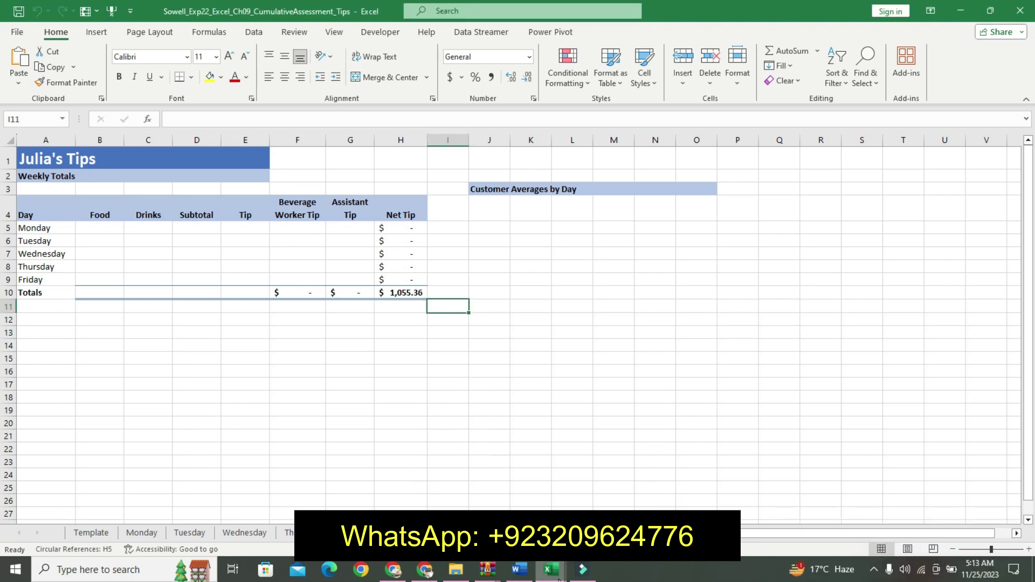
{"action": "left_click", "coordinate": [519, 570]}
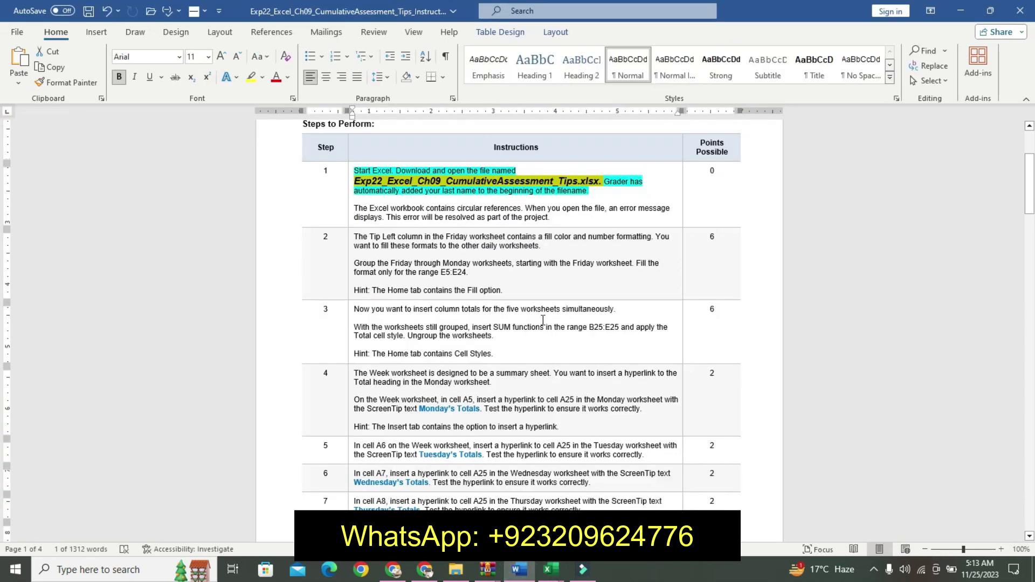
{"action": "key", "text": "ctrl+z"}
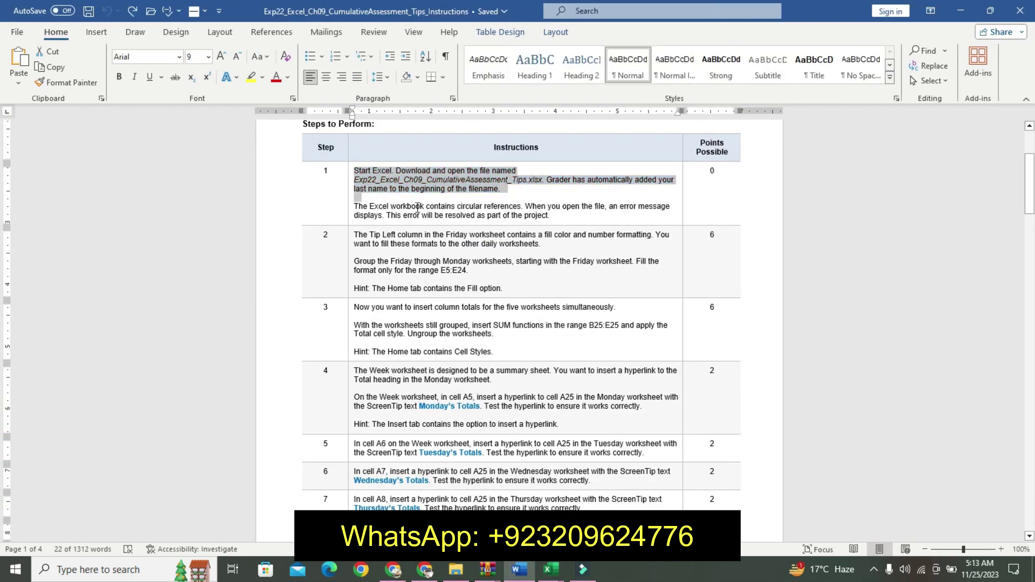
- Highlight step 2's opening paragraph and hint line yellow
{"action": "left_click_drag", "start_coordinate": [354, 262], "coordinate": [455, 261]}
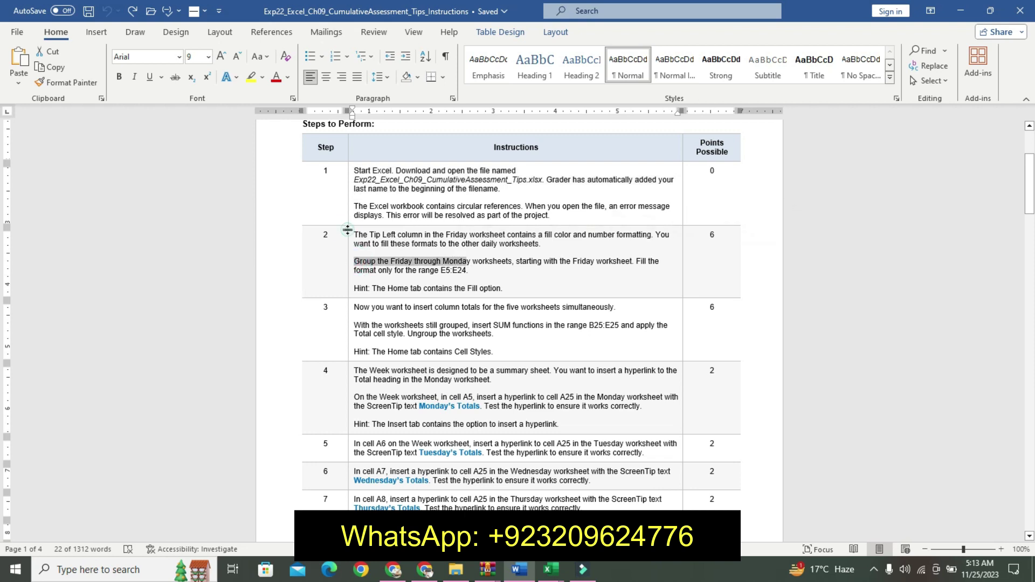
{"action": "left_click", "coordinate": [355, 235]}
{"action": "left_click", "coordinate": [521, 235]}
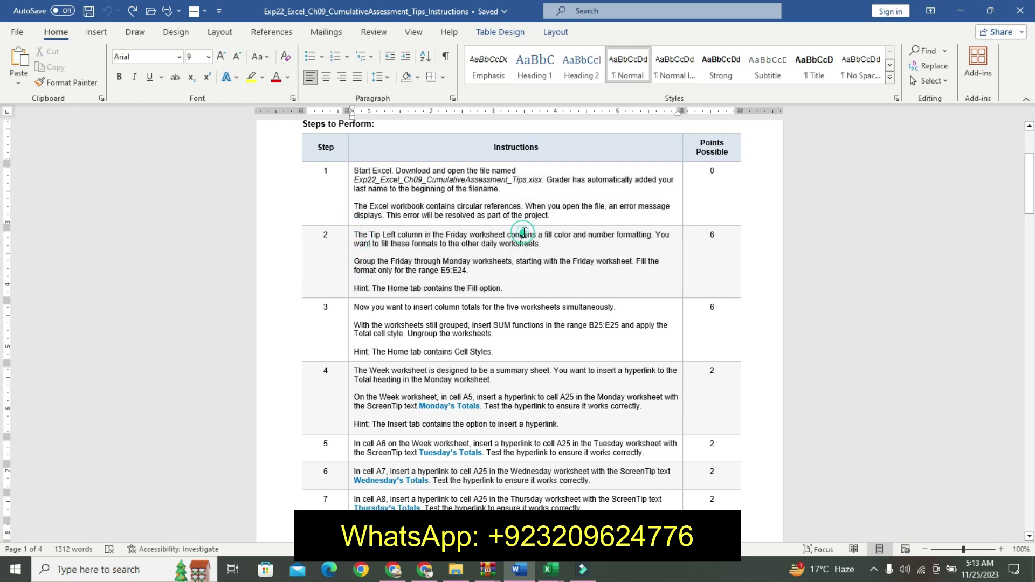
{"action": "triple_click", "coordinate": [362, 235]}
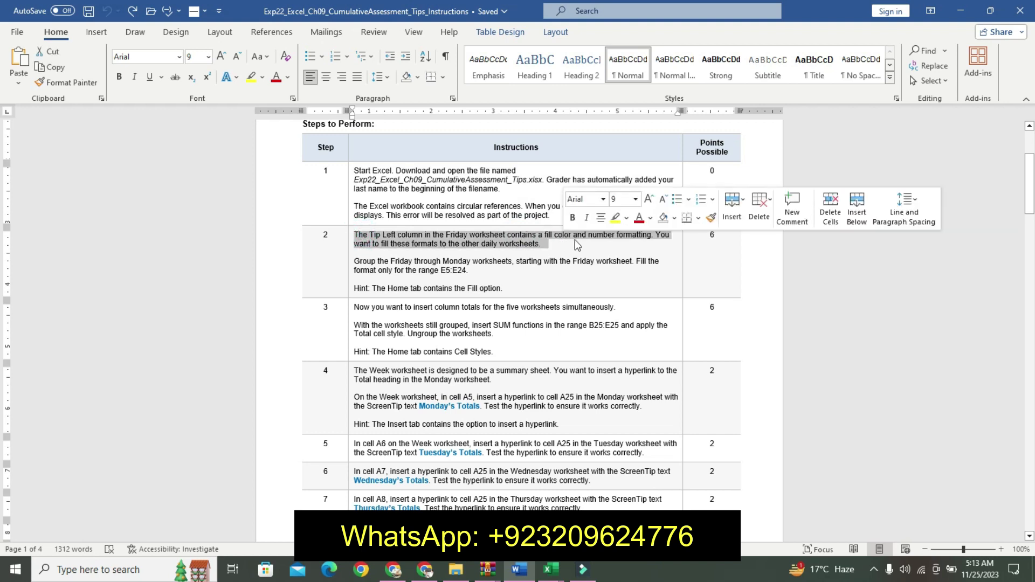
{"action": "left_click", "coordinate": [616, 217]}
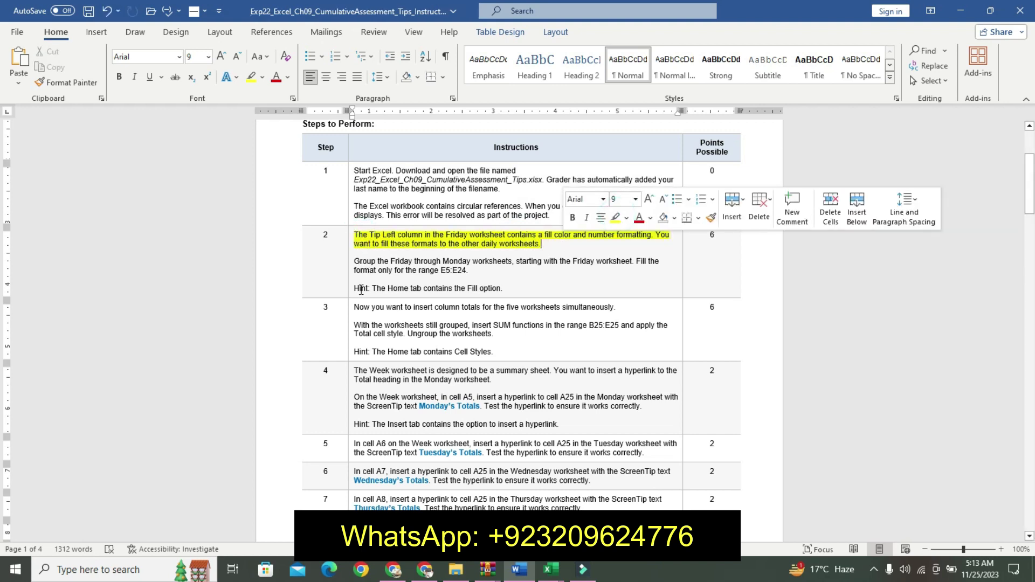
{"action": "left_click_drag", "start_coordinate": [354, 289], "coordinate": [503, 289]}
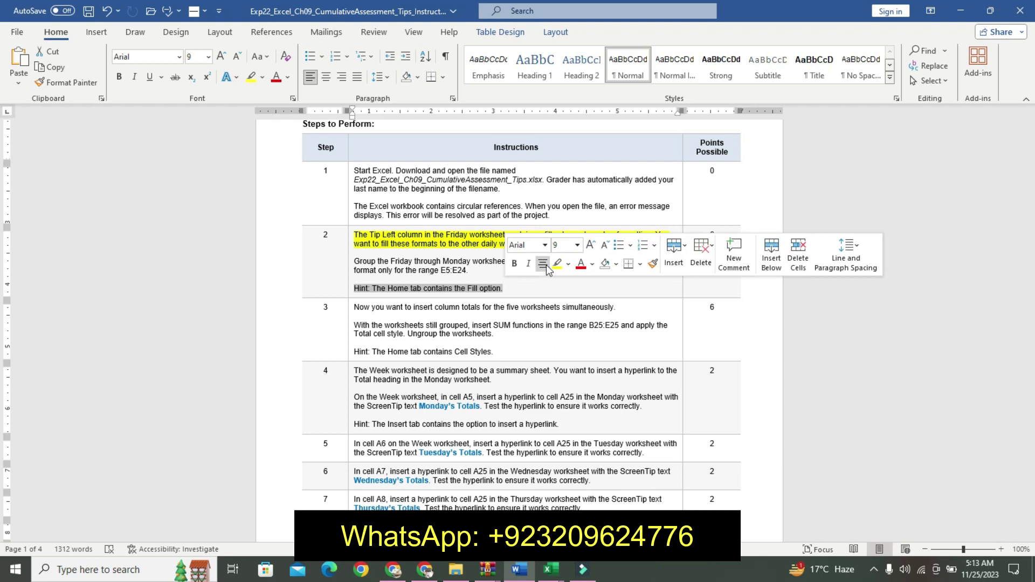
{"action": "left_click", "coordinate": [558, 264]}
- Make step 2's grouping instruction 11 pt, bold and turquoise-highlighted
{"action": "left_click_drag", "start_coordinate": [356, 263], "coordinate": [468, 270]}
{"action": "left_click", "coordinate": [597, 229]}
{"action": "left_click", "coordinate": [598, 228]}
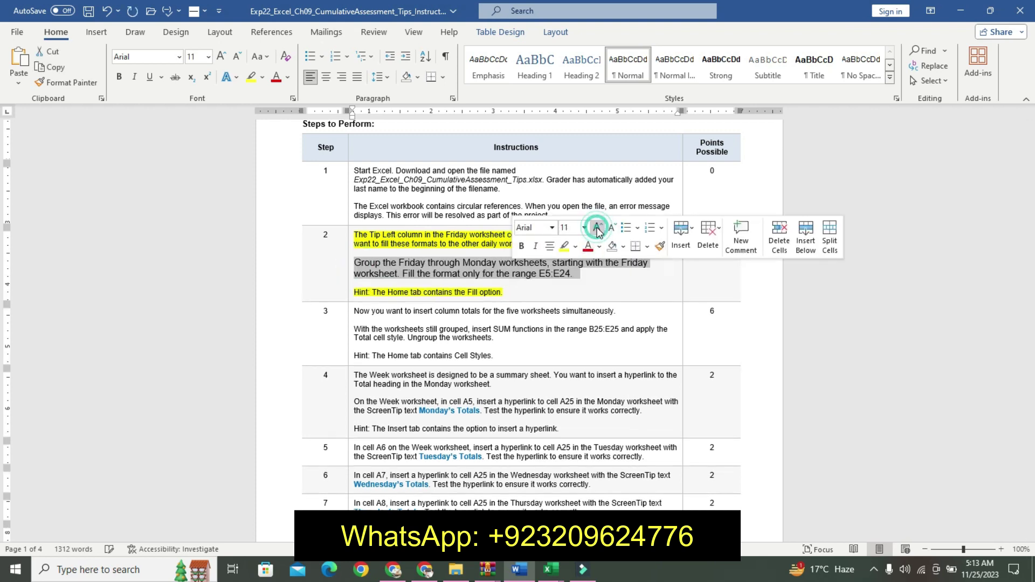
{"action": "left_click", "coordinate": [520, 246]}
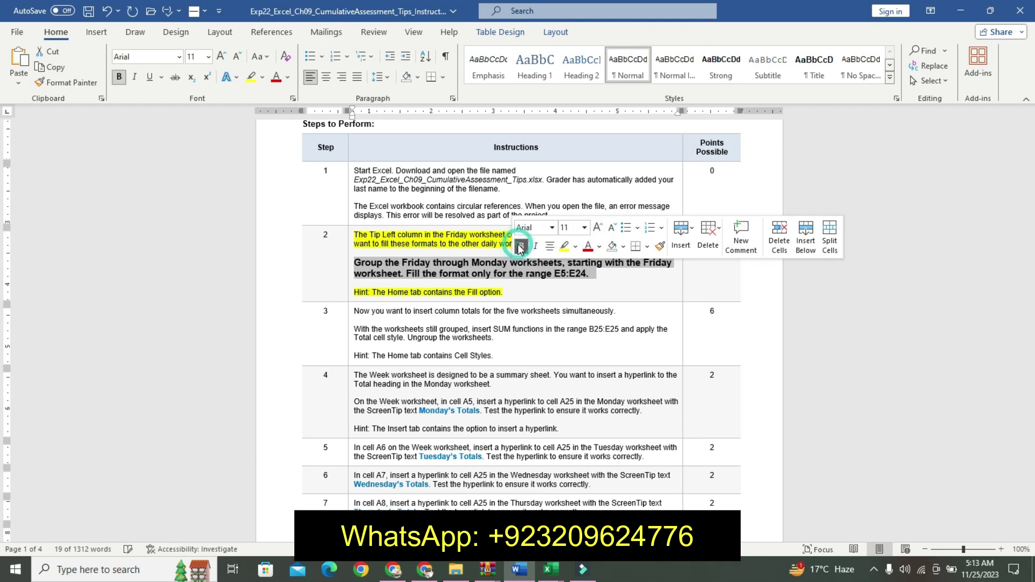
{"action": "left_click", "coordinate": [576, 246]}
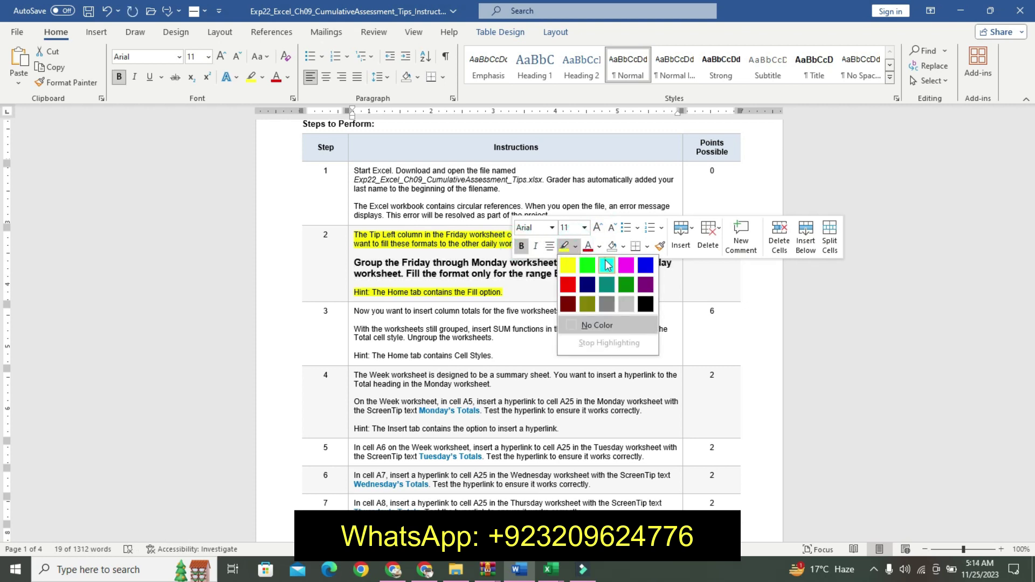
{"action": "left_click", "coordinate": [606, 265]}
{"action": "left_click", "coordinate": [425, 273]}
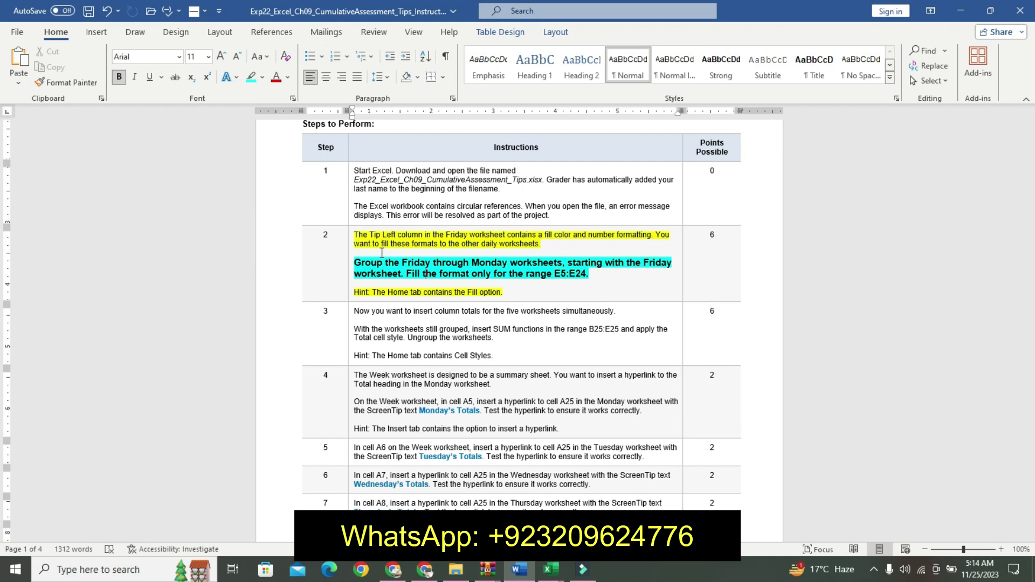
{"action": "mouse_move", "coordinate": [372, 254]}
{"action": "left_mouse_down"}
{"action": "mouse_move", "coordinate": [557, 274]}
{"action": "mouse_move", "coordinate": [413, 276]}
{"action": "left_mouse_up"}
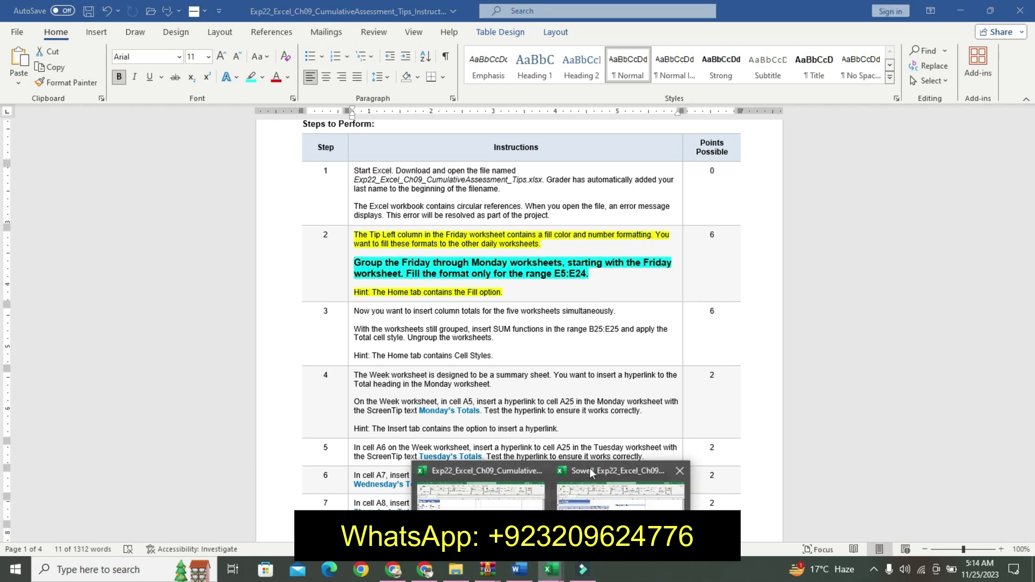
- Group the Friday through Monday day sheets in the Tips workbook
{"action": "left_click", "coordinate": [601, 480]}
{"action": "left_click", "coordinate": [351, 533]}
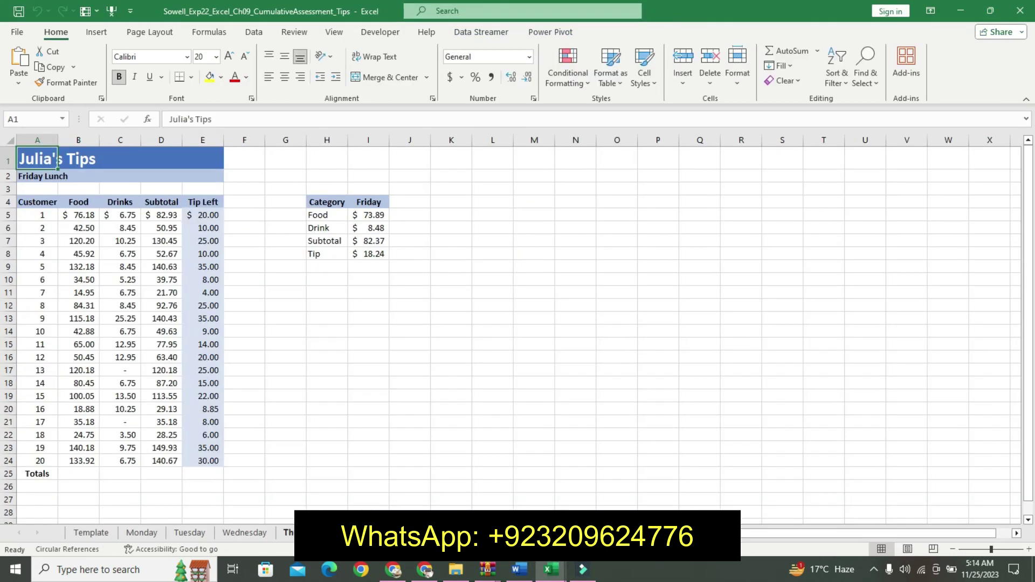
{"action": "left_click", "coordinate": [288, 533], "text": "ctrl"}
{"action": "left_click", "coordinate": [245, 533], "text": "ctrl"}
{"action": "left_click", "coordinate": [194, 533], "text": "ctrl"}
{"action": "left_click", "coordinate": [142, 532], "text": "ctrl"}
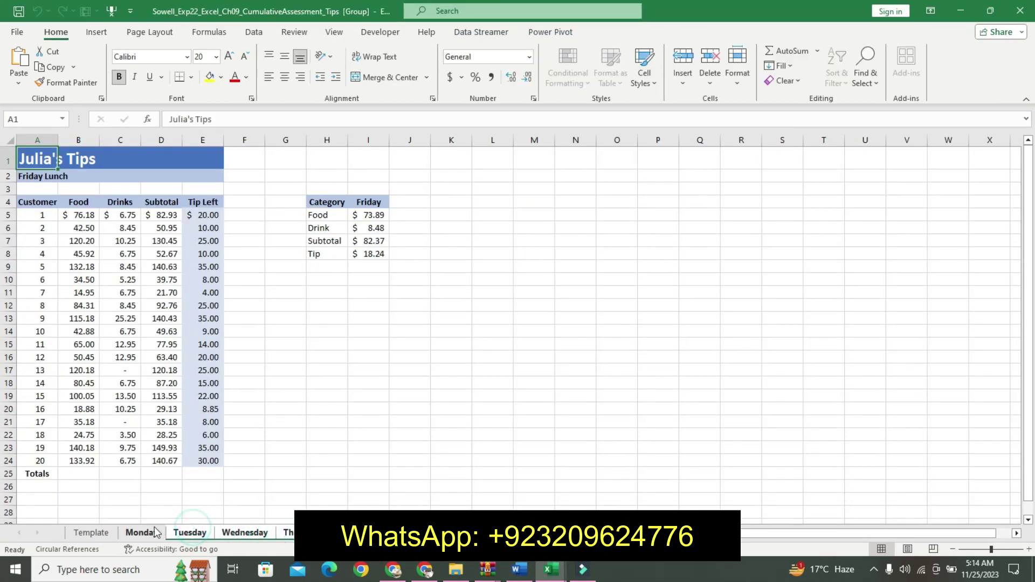
- Select E5:E24 via the Name Box and run Fill Across Worksheets on the grouped sheets
{"action": "left_click", "coordinate": [519, 569]}
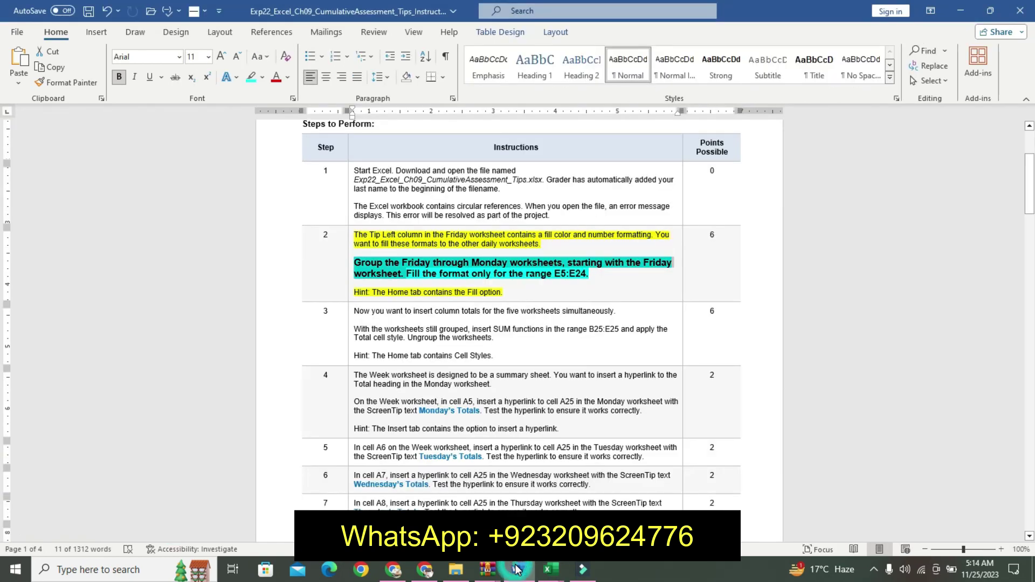
{"action": "left_click_drag", "start_coordinate": [555, 273], "coordinate": [583, 274]}
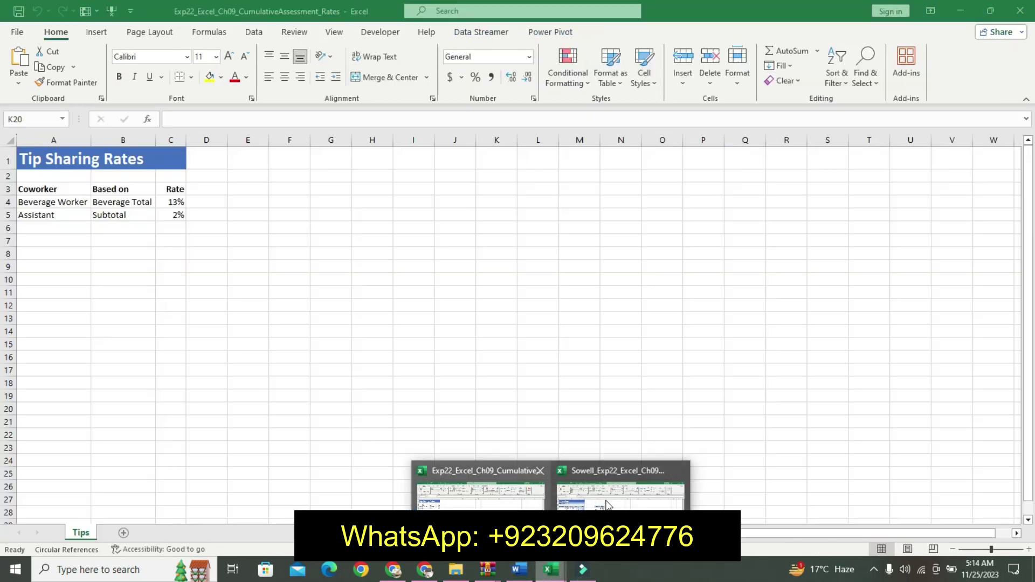
{"action": "left_click", "coordinate": [638, 496]}
{"action": "left_click", "coordinate": [30, 118]}
{"action": "type", "text": "E5:E24"}
{"action": "key", "text": "Return"}
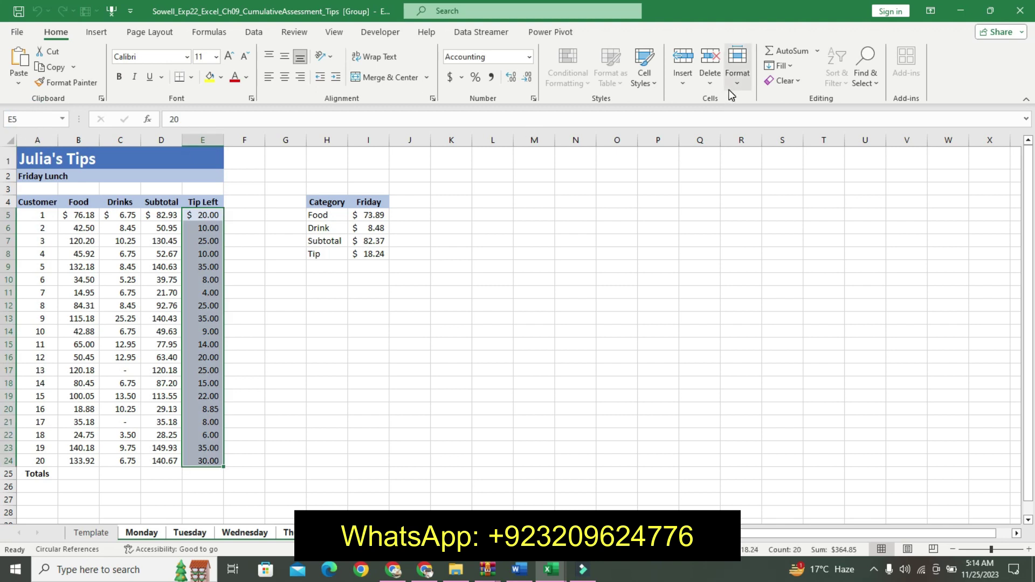
{"action": "left_click", "coordinate": [779, 65]}
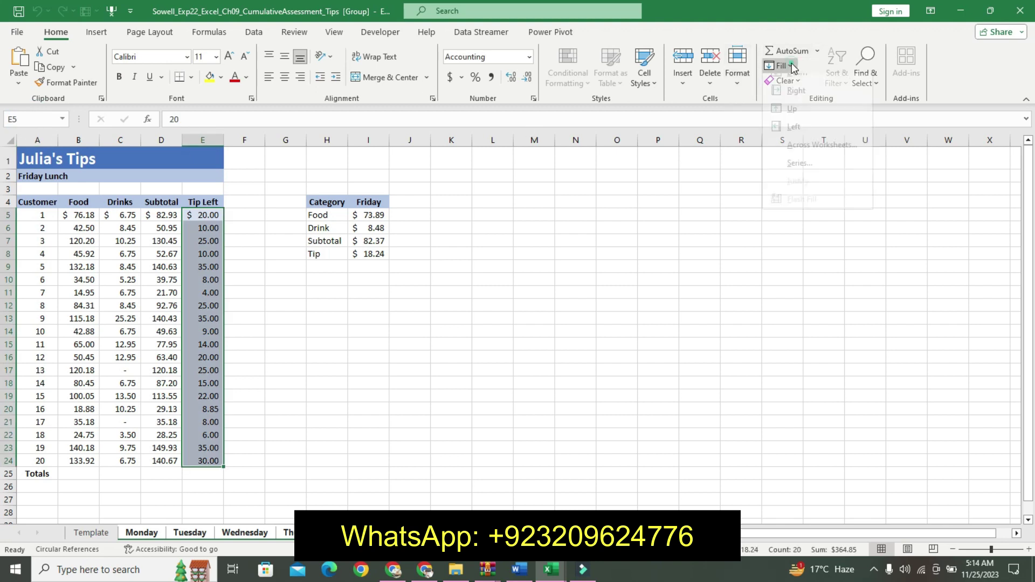
{"action": "left_click", "coordinate": [805, 151]}
{"action": "left_click", "coordinate": [596, 376]}
{"action": "key", "text": "Up"}
{"action": "key", "text": "Up"}
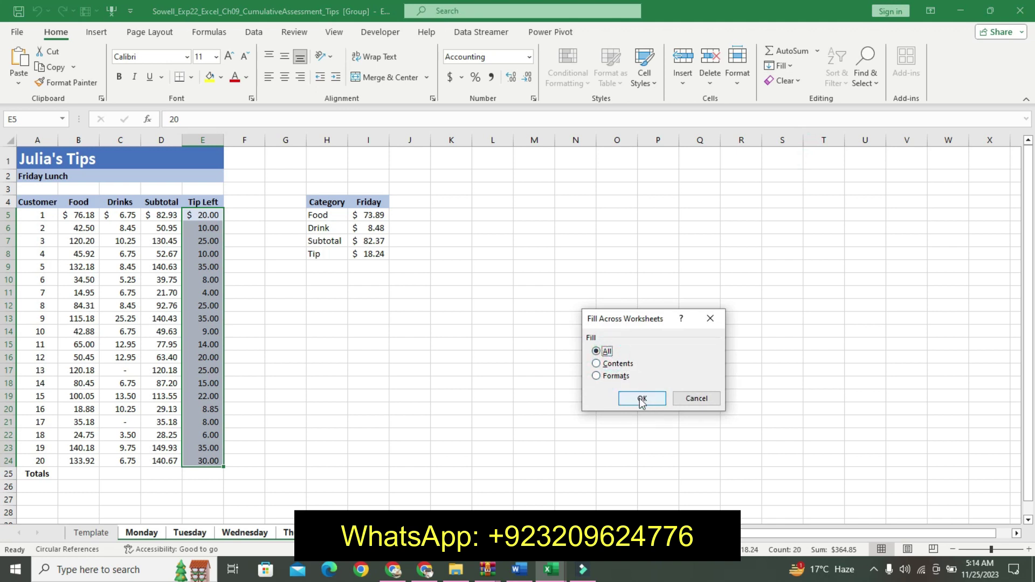
{"action": "left_click", "coordinate": [642, 398]}
- Check the Tip Left column on the Tuesday, Wednesday, Thursday, Friday and Monday sheets
{"action": "left_click", "coordinate": [779, 66]}
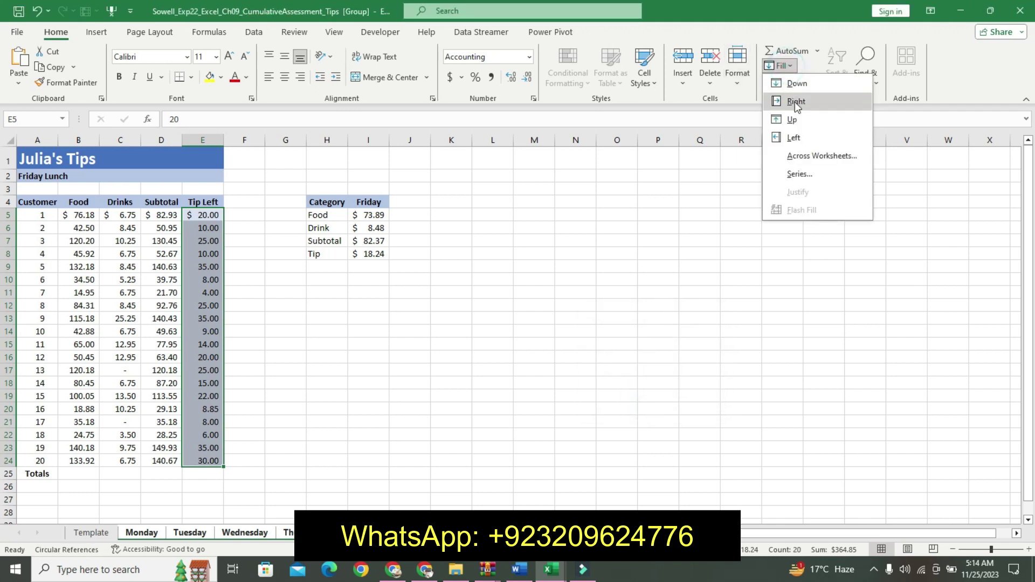
{"action": "left_click", "coordinate": [185, 534]}
{"action": "left_click", "coordinate": [185, 534]}
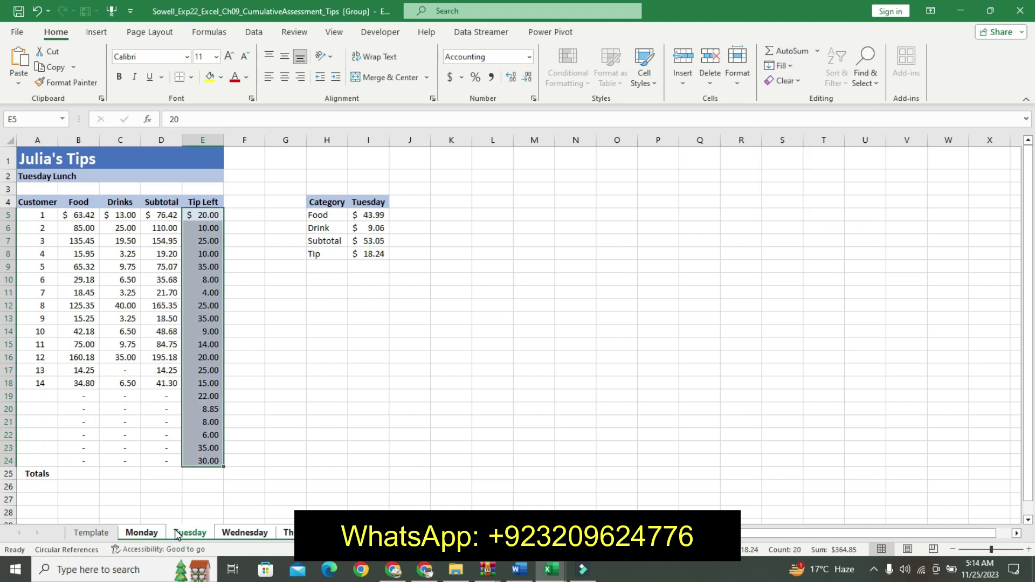
{"action": "left_click", "coordinate": [225, 534]}
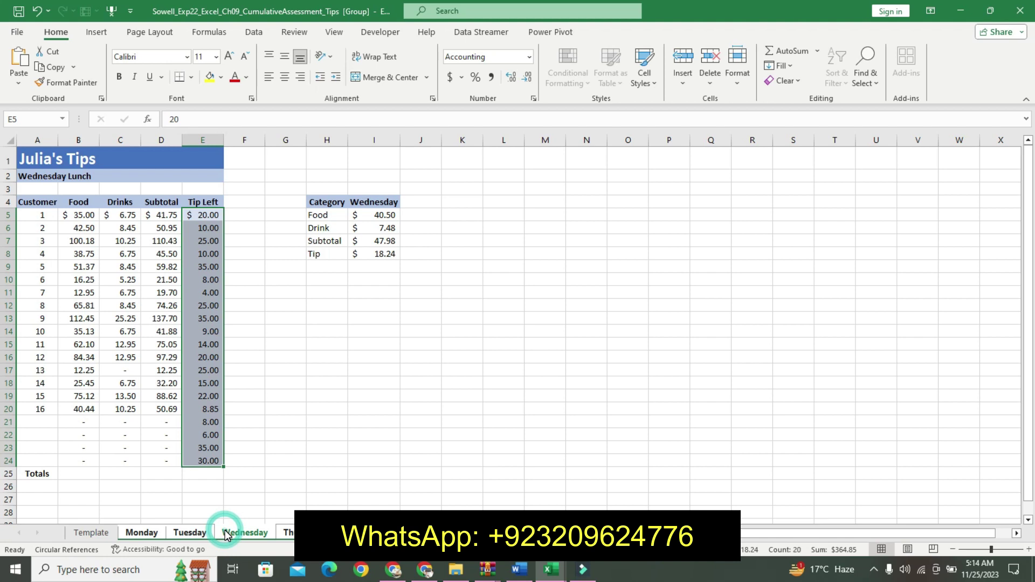
{"action": "left_click", "coordinate": [288, 533]}
{"action": "left_click", "coordinate": [340, 532]}
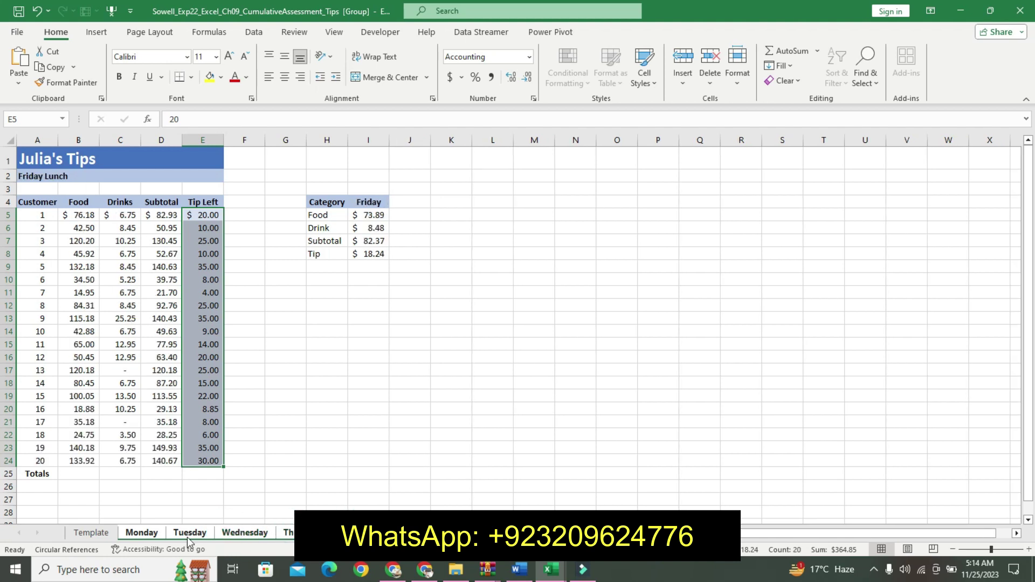
{"action": "left_click", "coordinate": [142, 533]}
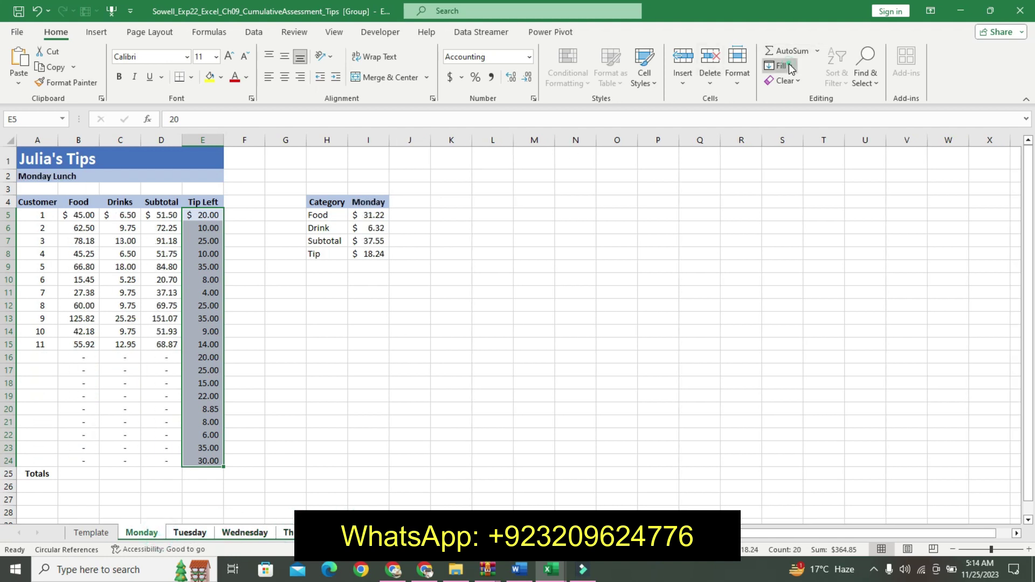
- Fill only the formats of E5:E24 across the grouped worksheets
{"action": "left_click", "coordinate": [791, 67]}
{"action": "left_click", "coordinate": [806, 155]}
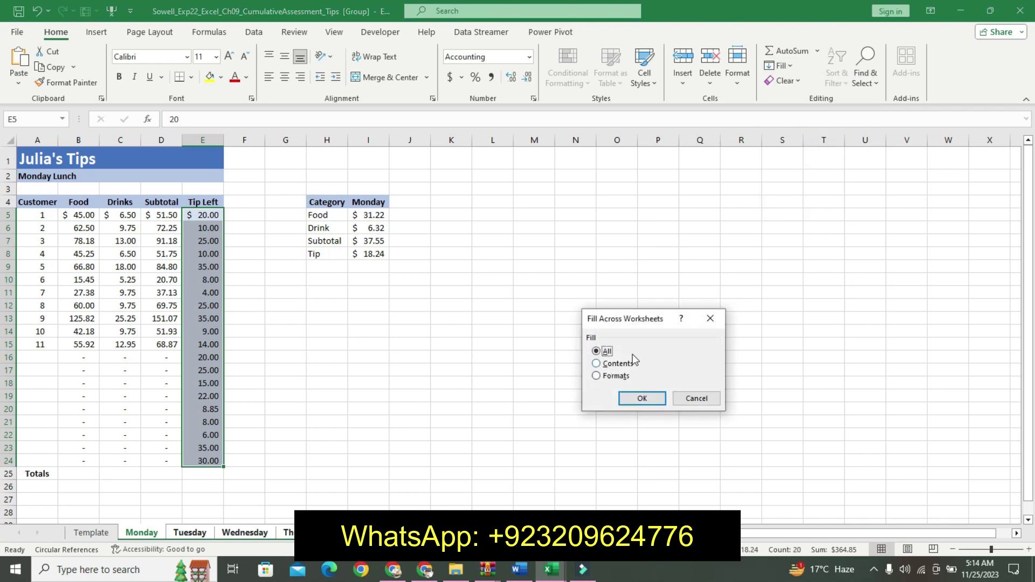
{"action": "left_click", "coordinate": [617, 375]}
{"action": "left_click", "coordinate": [642, 398]}
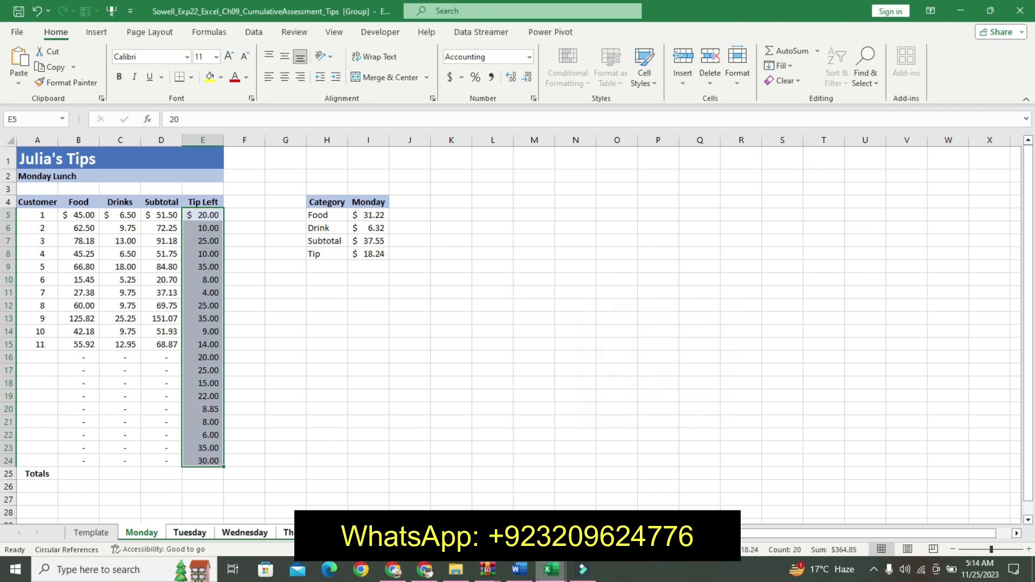
{"action": "left_click", "coordinate": [516, 570]}
- Undo step 2's formatting and highlight step 3's opening and hint lines yellow
{"action": "key", "text": "ctrl+z"}
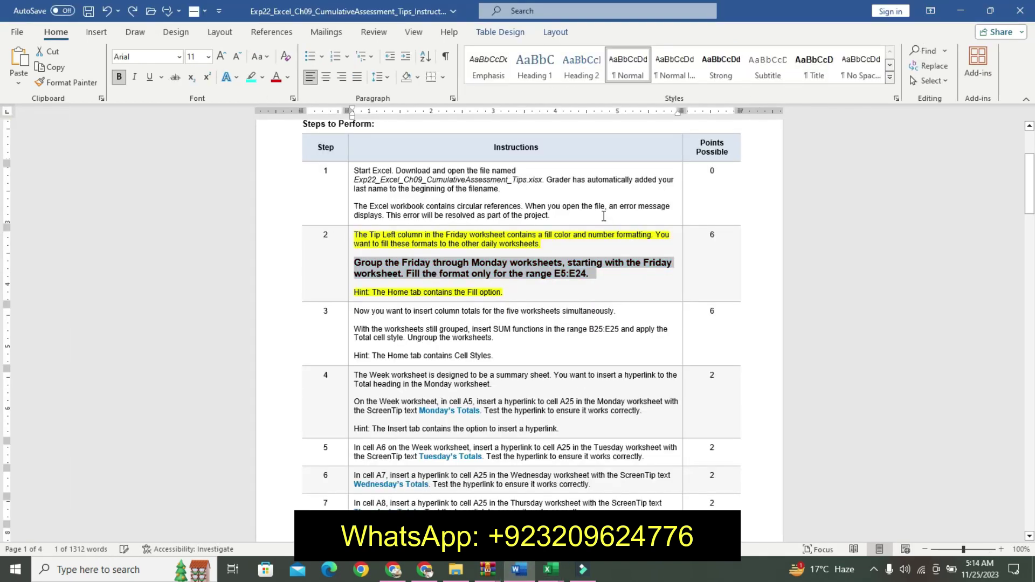
{"action": "key", "text": "ctrl+z"}
{"action": "key", "text": "ctrl+z"}
{"action": "key", "text": "ctrl+z"}
{"action": "key", "text": "ctrl+z"}
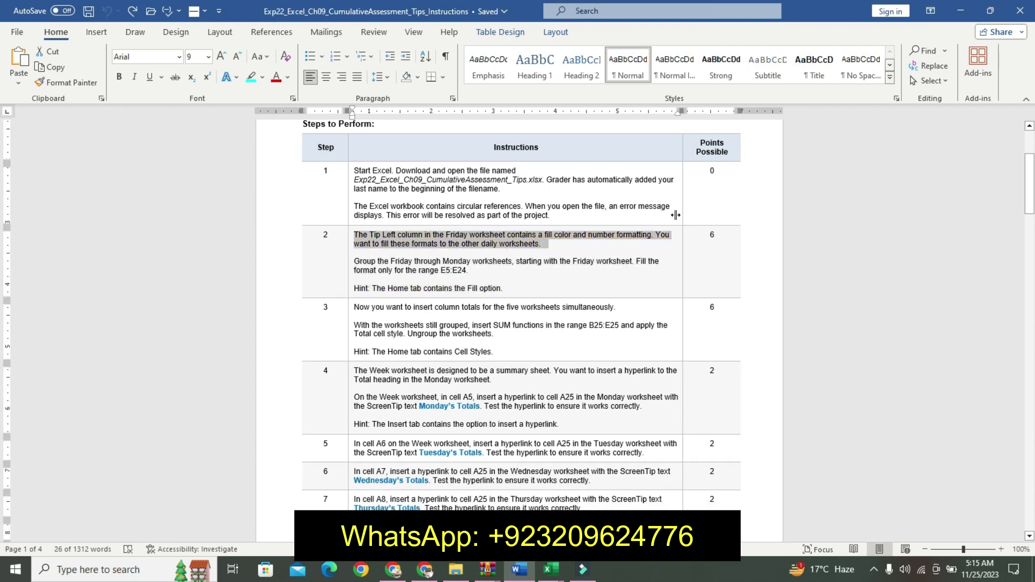
{"action": "left_click", "coordinate": [620, 237]}
{"action": "left_click_drag", "start_coordinate": [1029, 181], "coordinate": [1029, 191]}
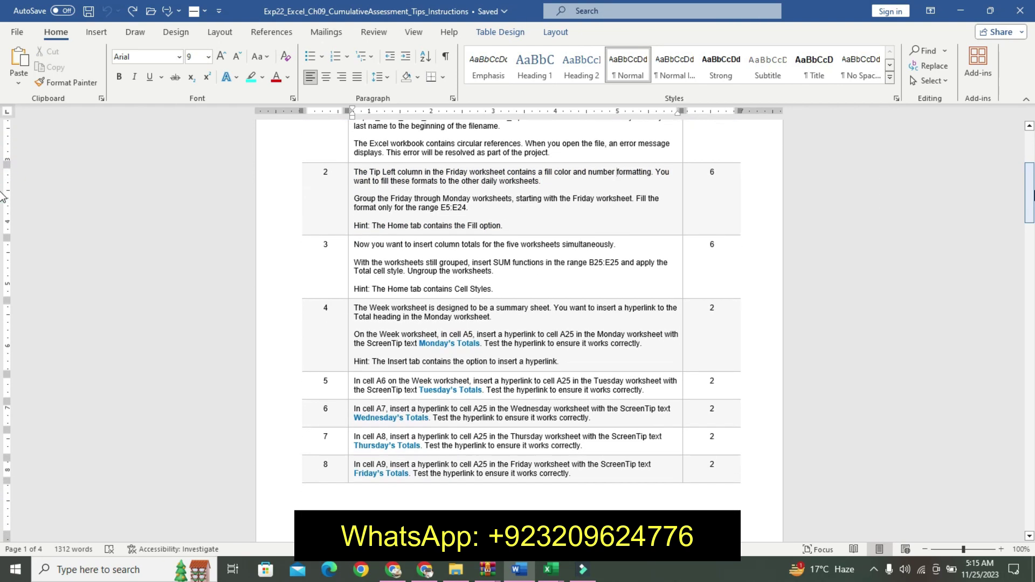
{"action": "left_click_drag", "start_coordinate": [359, 247], "coordinate": [620, 245]}
{"action": "left_click", "coordinate": [458, 233]}
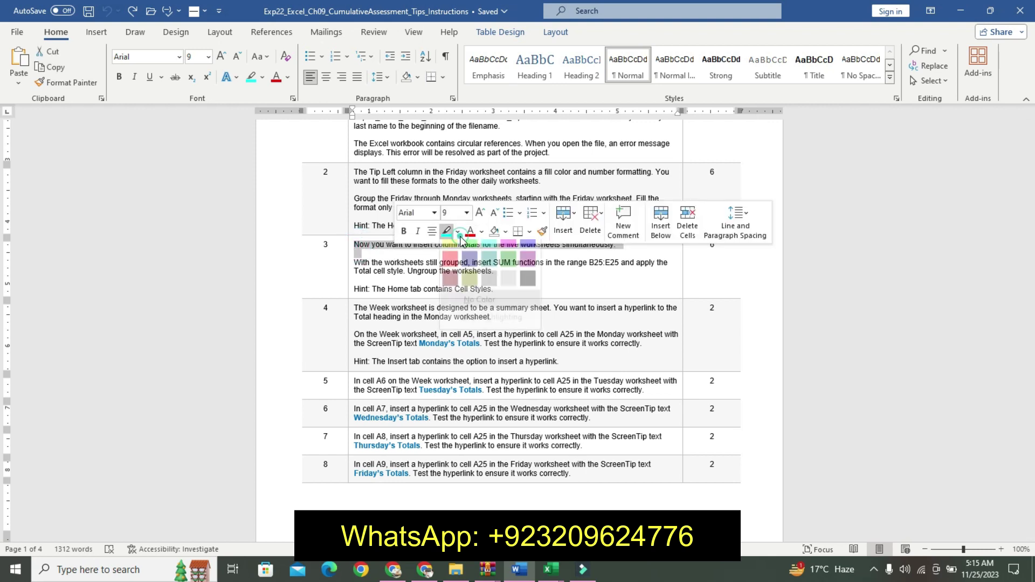
{"action": "left_click", "coordinate": [448, 248]}
{"action": "left_click", "coordinate": [359, 292]}
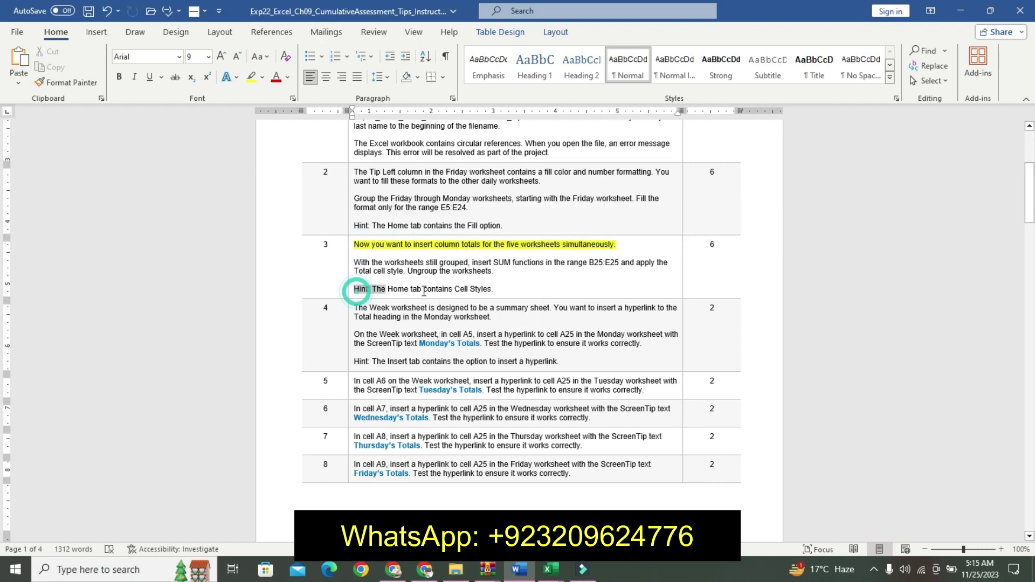
{"action": "left_click", "coordinate": [349, 291]}
{"action": "mouse_move", "coordinate": [354, 280]}
{"action": "left_mouse_down"}
{"action": "mouse_move", "coordinate": [361, 290]}
{"action": "mouse_move", "coordinate": [515, 285]}
{"action": "left_mouse_up"}
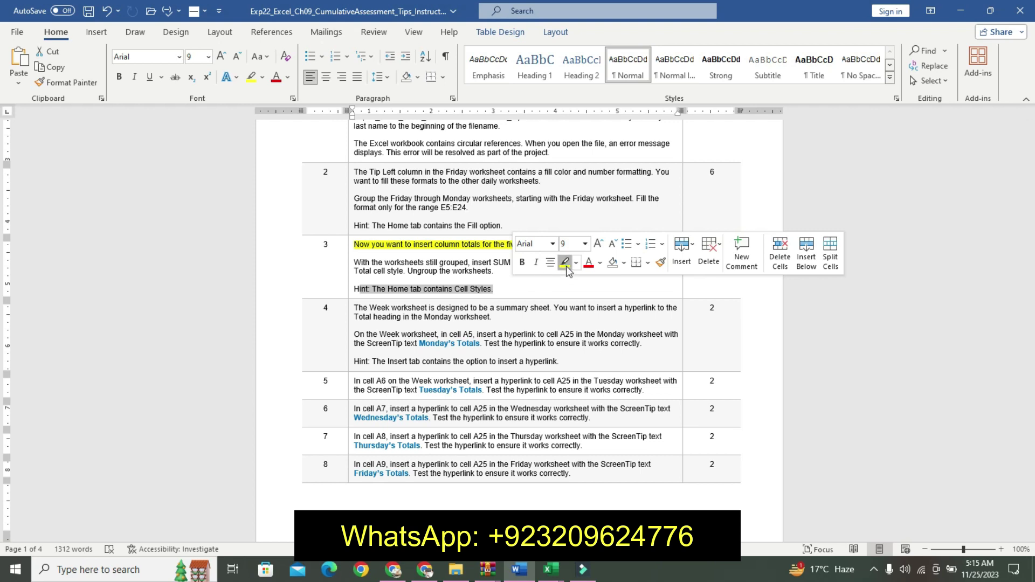
{"action": "left_click", "coordinate": [564, 263]}
{"action": "left_click", "coordinate": [403, 271]}
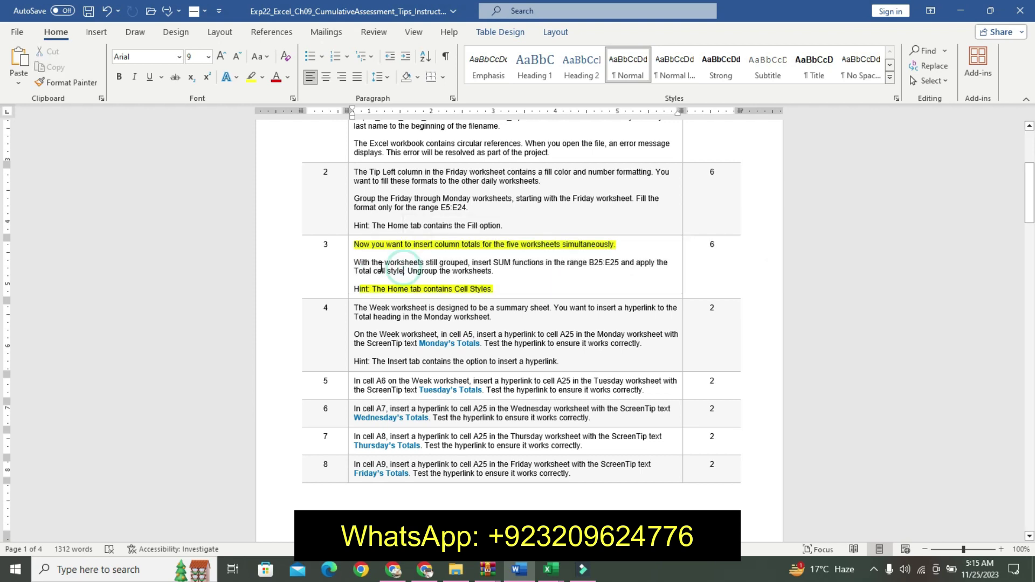
- Make step 3's SUM instruction 11 pt, bold and turquoise-highlighted
{"action": "triple_click", "coordinate": [360, 263]}
{"action": "left_click", "coordinate": [605, 234]}
{"action": "left_click", "coordinate": [605, 234]}
{"action": "left_click", "coordinate": [529, 252]}
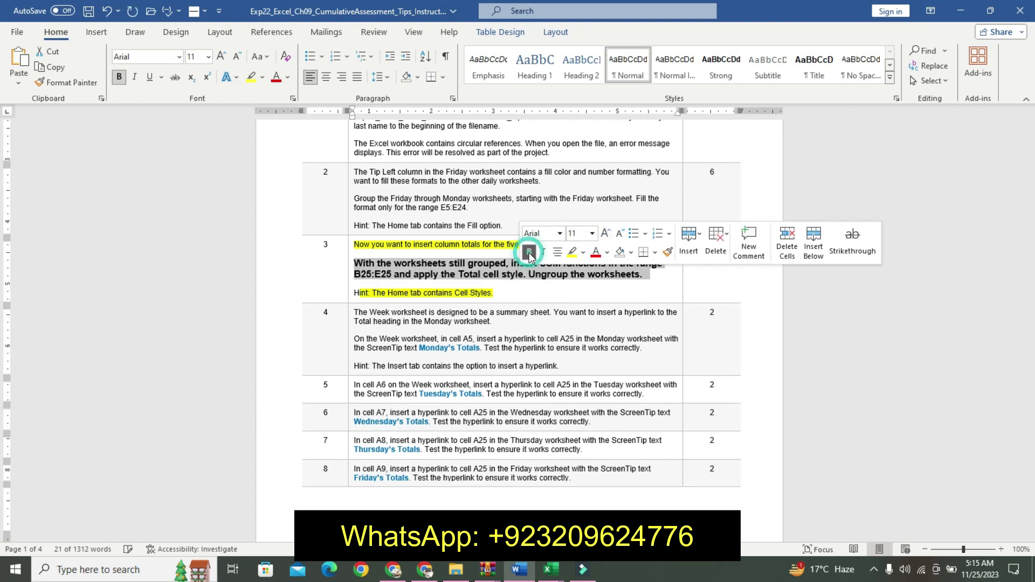
{"action": "left_click", "coordinate": [584, 252]}
{"action": "left_click", "coordinate": [614, 264]}
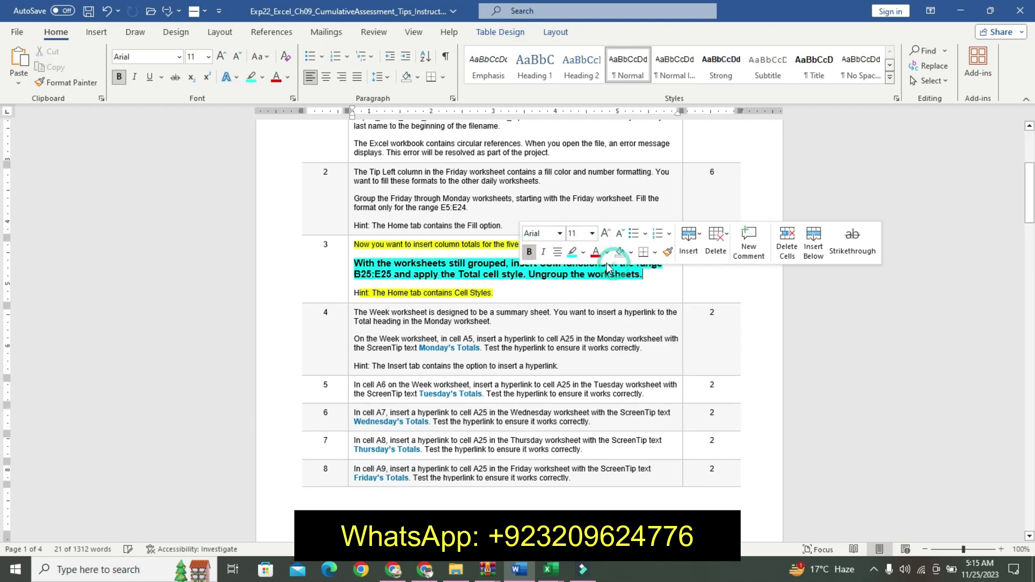
- Reselect the bold turquoise sentence about inserting SUM functions in step 3
{"action": "double_click", "coordinate": [357, 293]}
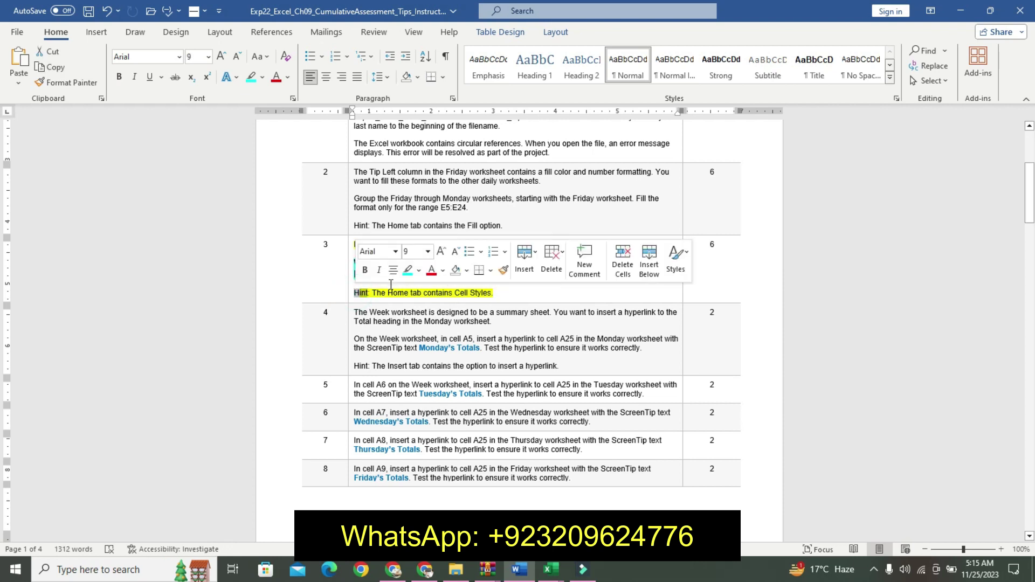
{"action": "left_click", "coordinate": [443, 270]}
{"action": "left_click", "coordinate": [426, 288]}
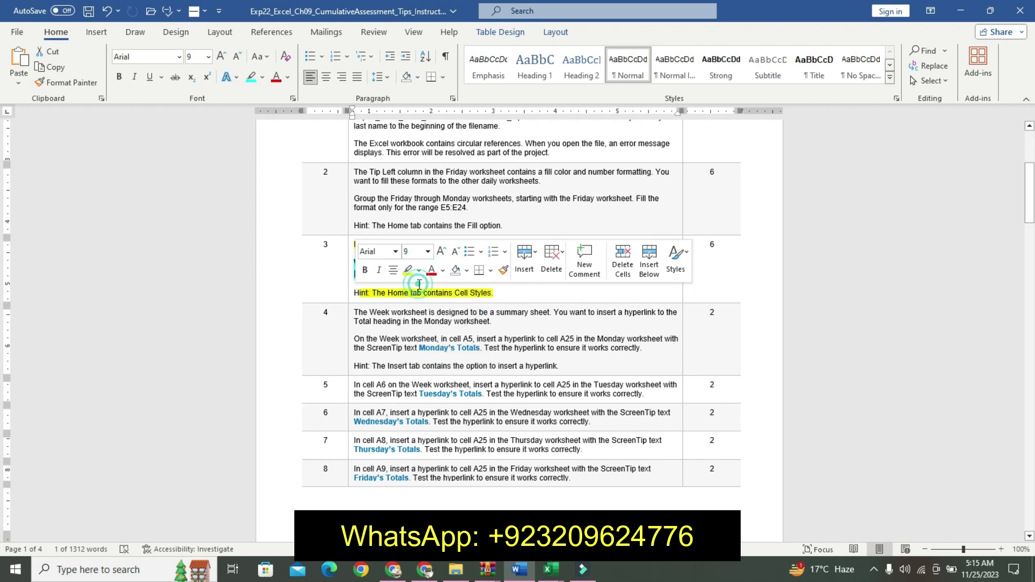
{"action": "left_click", "coordinate": [370, 294]}
{"action": "left_click_drag", "start_coordinate": [354, 264], "coordinate": [412, 269]}
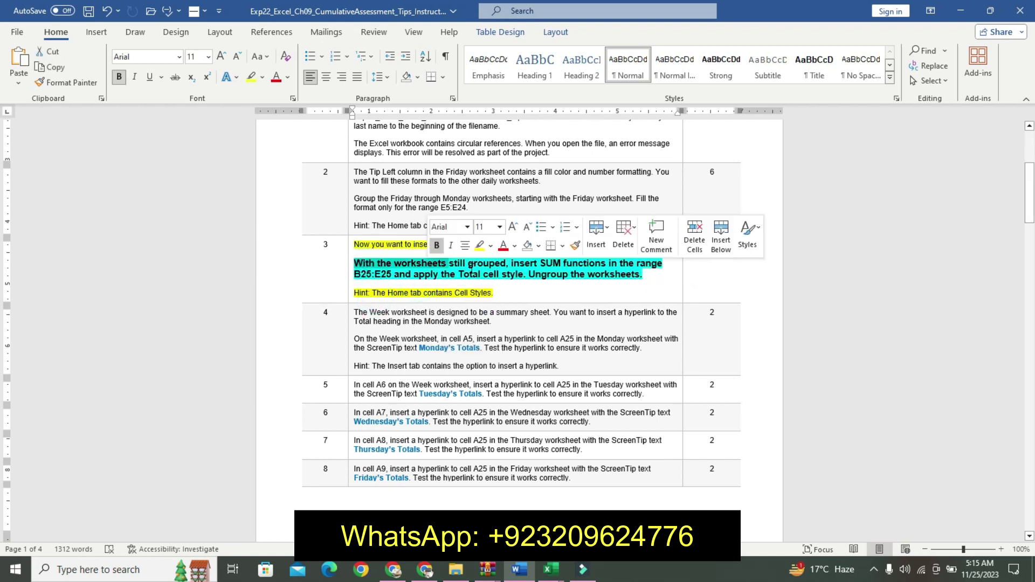
{"action": "left_click", "coordinate": [347, 262]}
{"action": "left_click", "coordinate": [359, 263]}
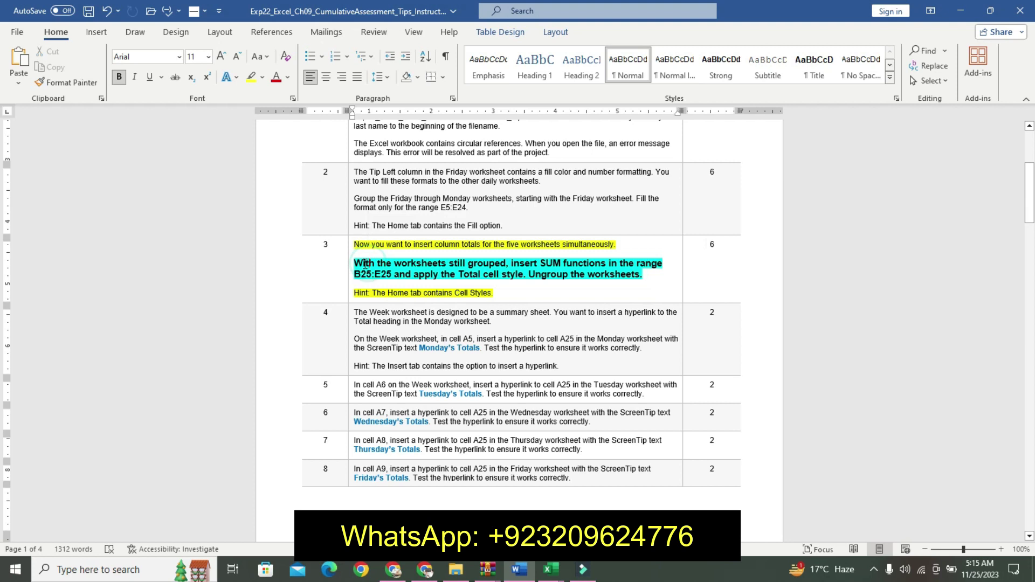
{"action": "left_click", "coordinate": [579, 275], "text": "shift"}
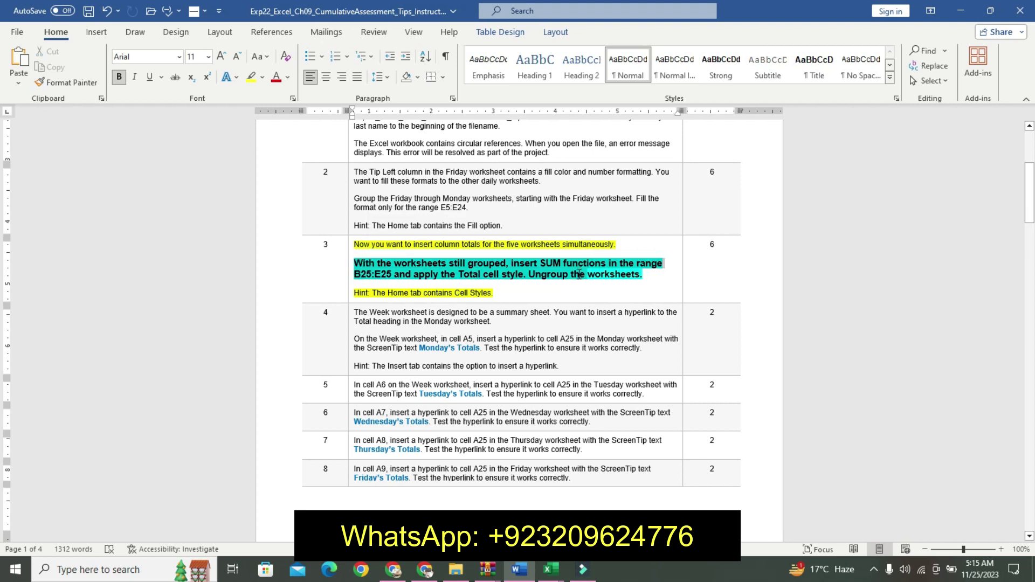
{"action": "left_click", "coordinate": [603, 263]}
{"action": "triple_click", "coordinate": [613, 268]}
{"action": "left_click", "coordinate": [570, 272], "text": "shift"}
{"action": "left_click", "coordinate": [530, 272], "text": "shift"}
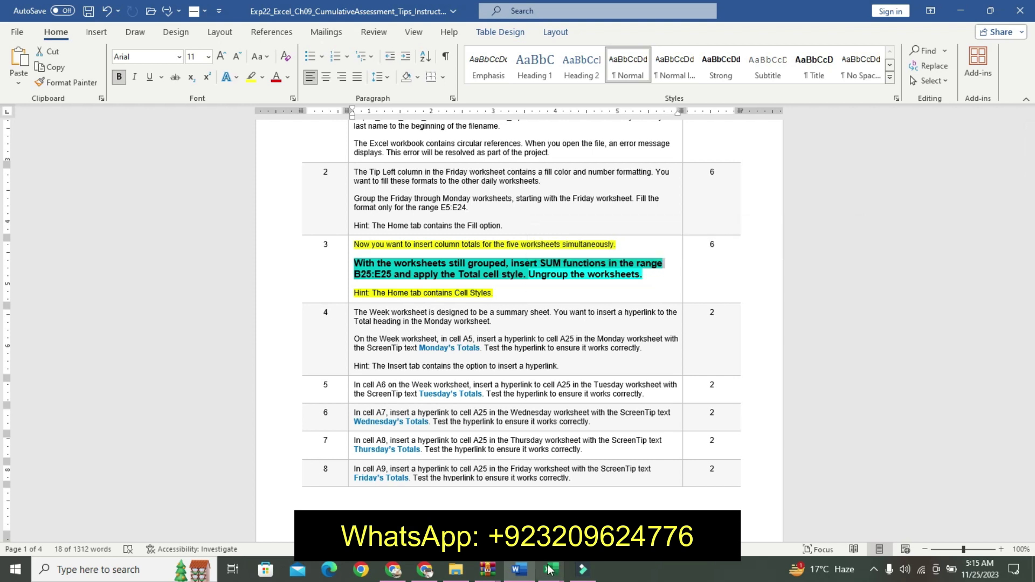
- AutoSum B25:E25 on the grouped sheets and check the totals on each day sheet
{"action": "mouse_move", "coordinate": [550, 569]}
{"action": "left_click", "coordinate": [580, 493]}
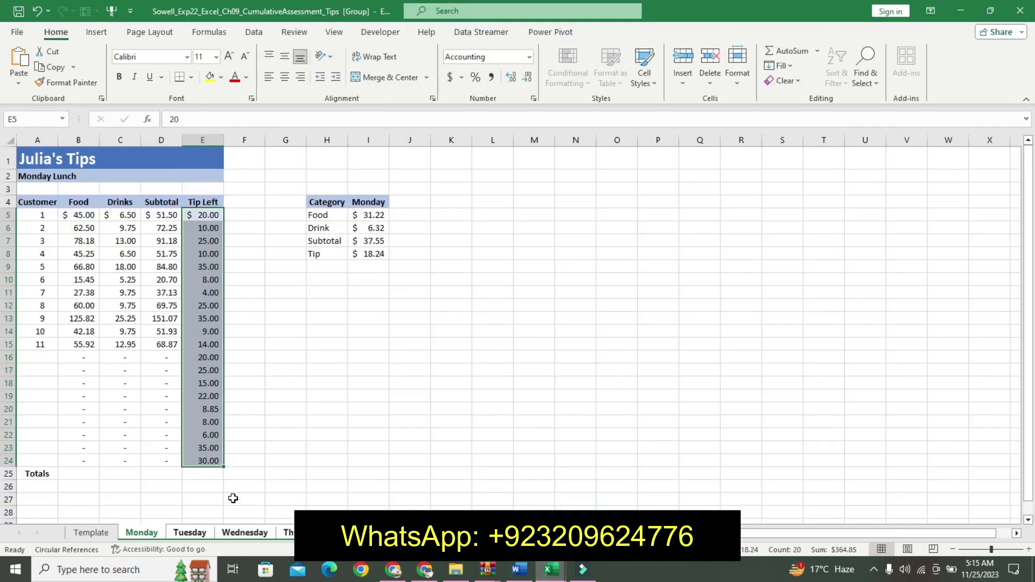
{"action": "left_click_drag", "start_coordinate": [86, 478], "coordinate": [218, 476]}
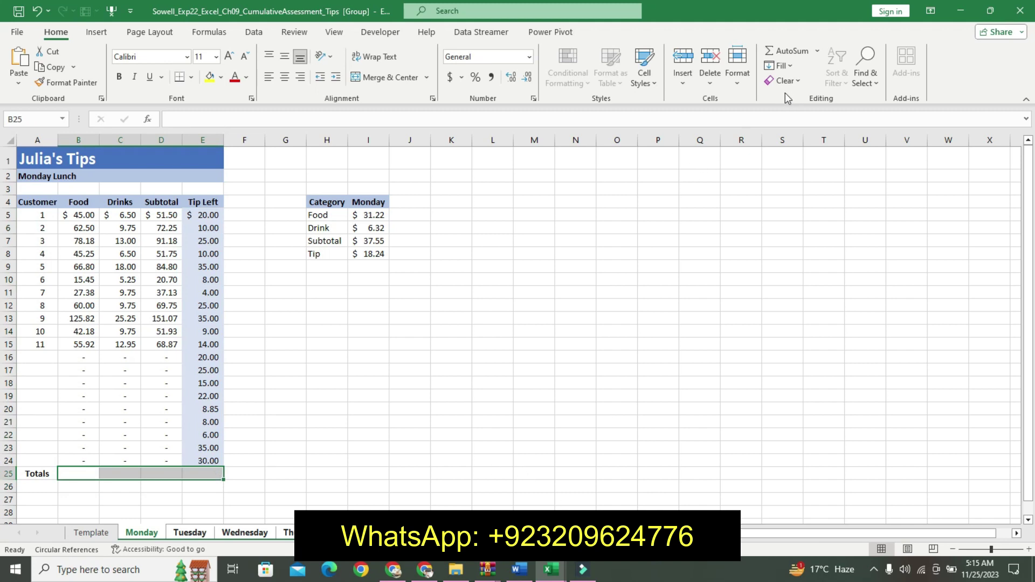
{"action": "left_click", "coordinate": [782, 51]}
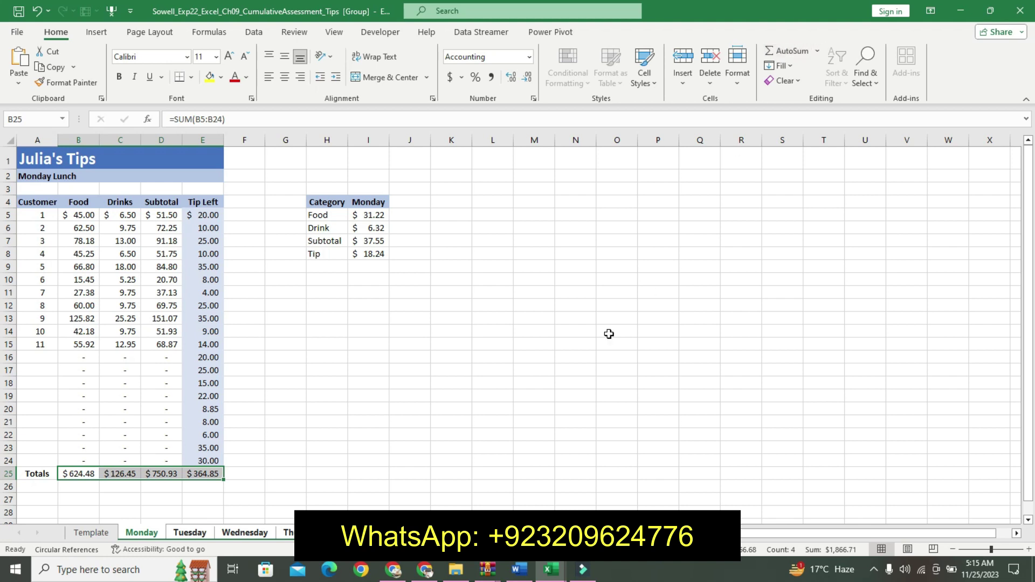
{"action": "left_click", "coordinate": [189, 533]}
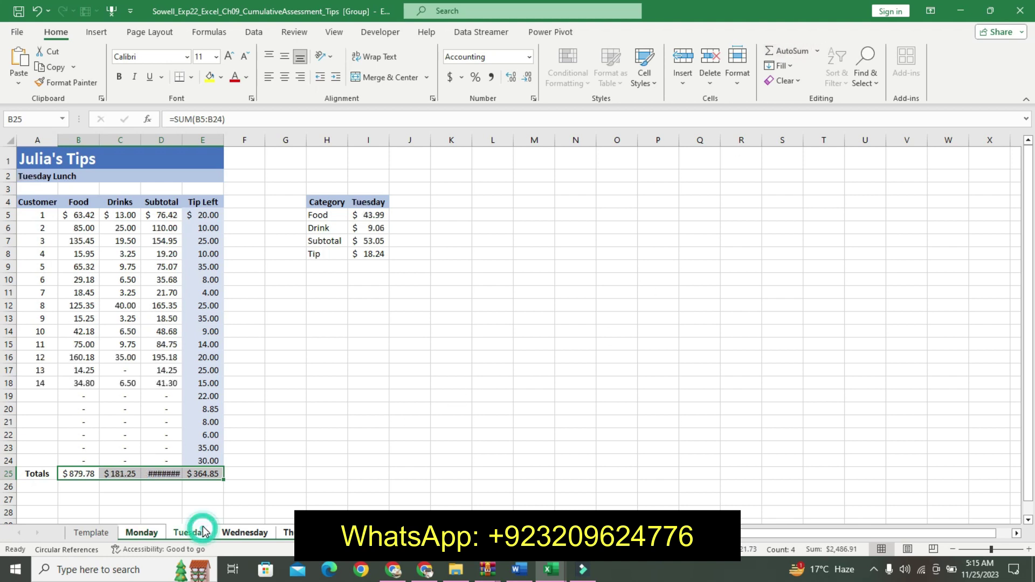
{"action": "left_click", "coordinate": [245, 532]}
{"action": "left_click", "coordinate": [276, 533]}
{"action": "key", "text": "ctrl+Page_Down"}
{"action": "left_click", "coordinate": [141, 533]}
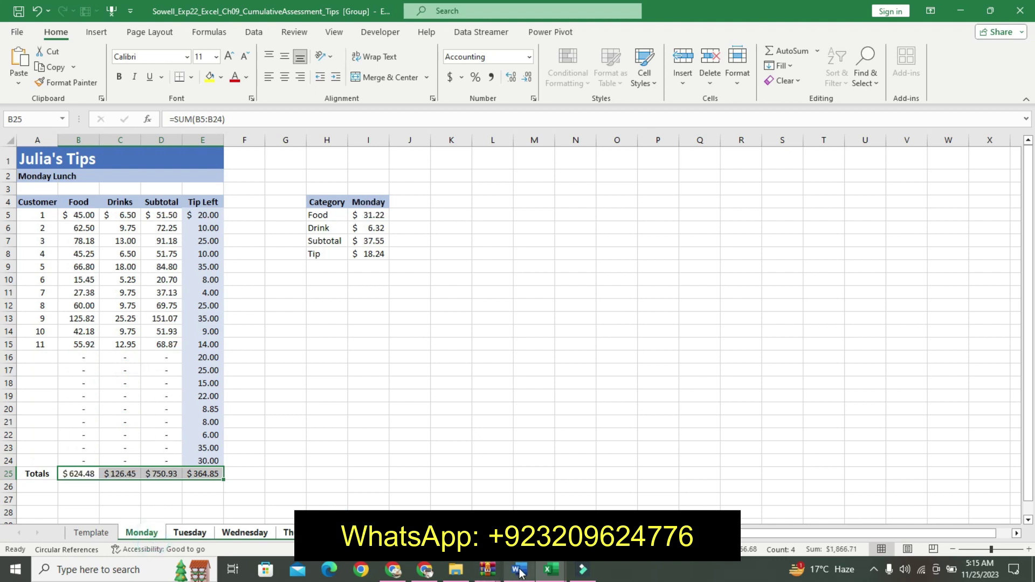
- Ungroup the day worksheets and bring the Word instructions back to the front
{"action": "left_click", "coordinate": [519, 569]}
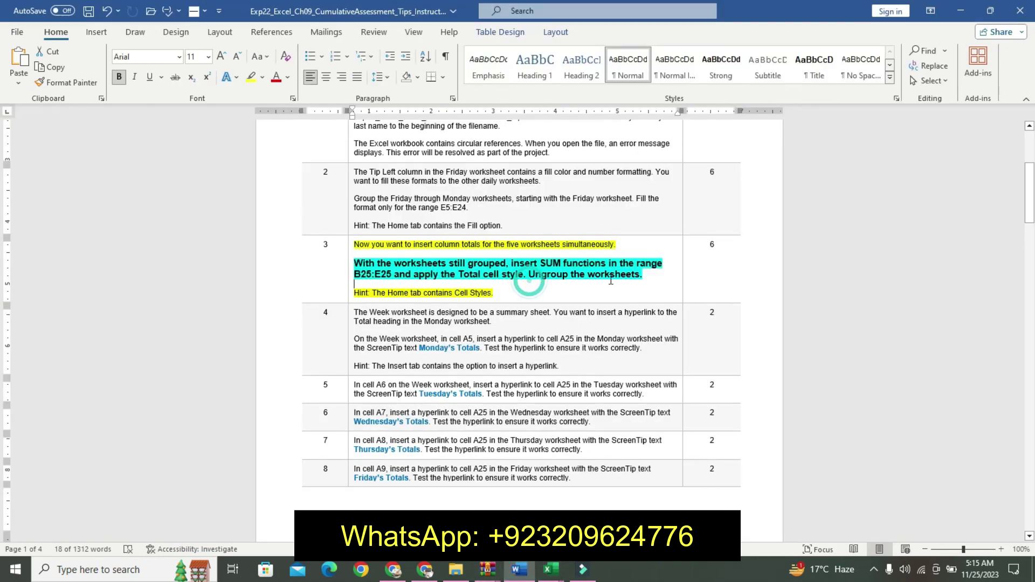
{"action": "left_click", "coordinate": [541, 575]}
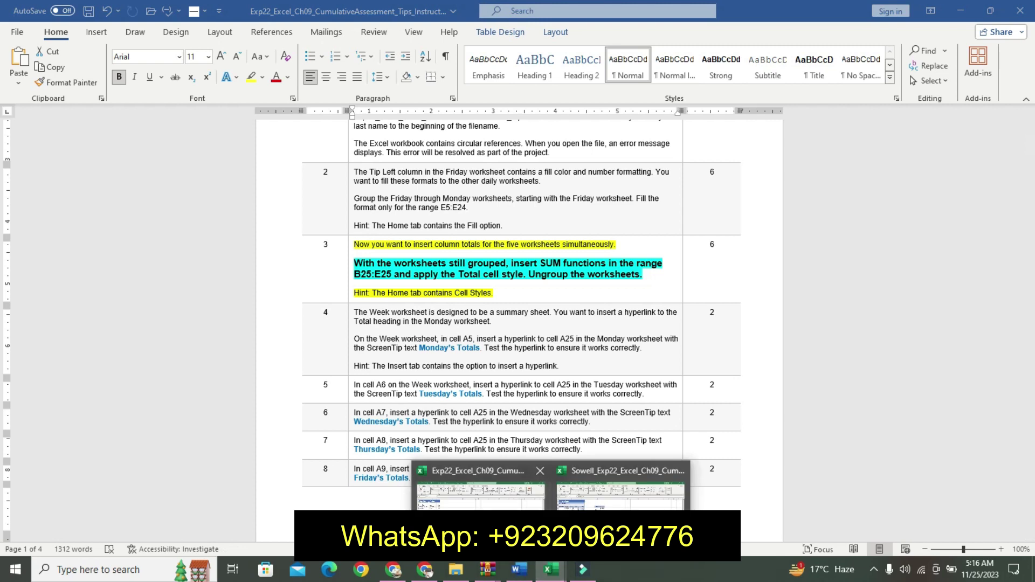
{"action": "left_click", "coordinate": [587, 507]}
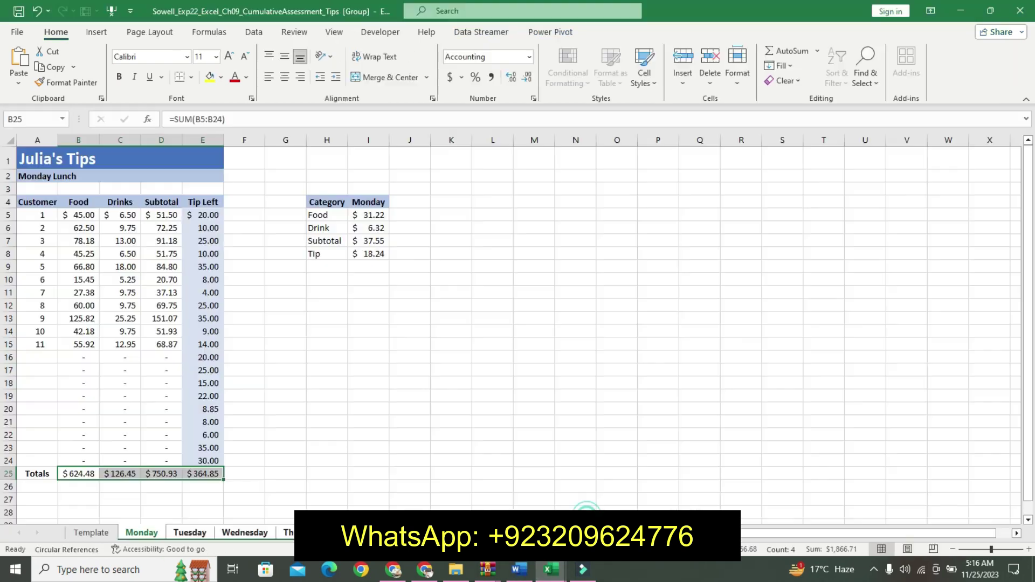
{"action": "right_click", "coordinate": [150, 539]}
{"action": "left_click", "coordinate": [205, 523]}
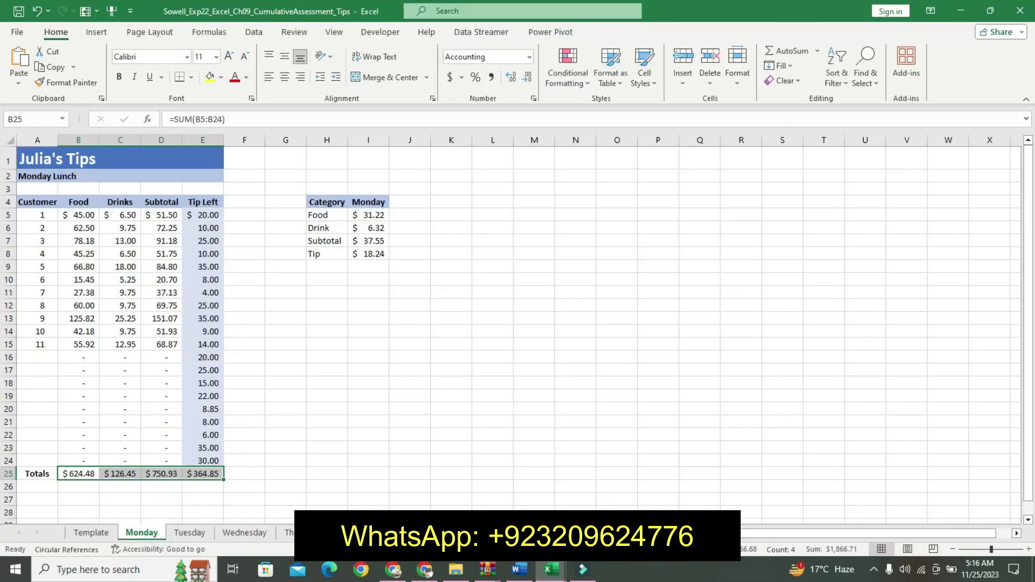
{"action": "left_click", "coordinate": [519, 570]}
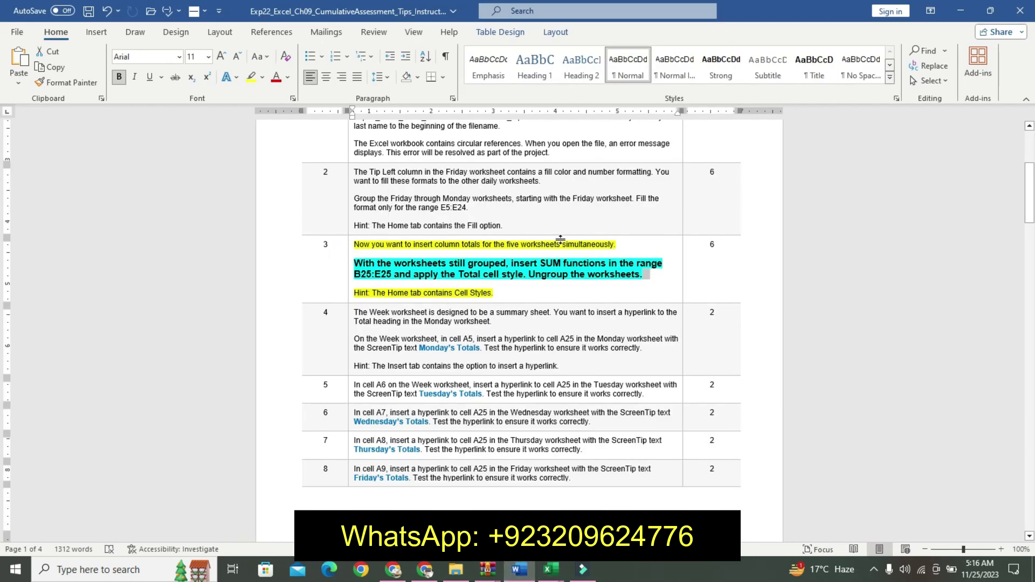
- Undo step 3's formatting, then highlight step 4's first paragraph yellow and second turquoise
{"action": "key", "text": "ctrl+z"}
{"action": "key", "text": "ctrl+z"}
{"action": "key", "text": "ctrl+z"}
{"action": "key", "text": "ctrl+z"}
{"action": "key", "text": "ctrl+z"}
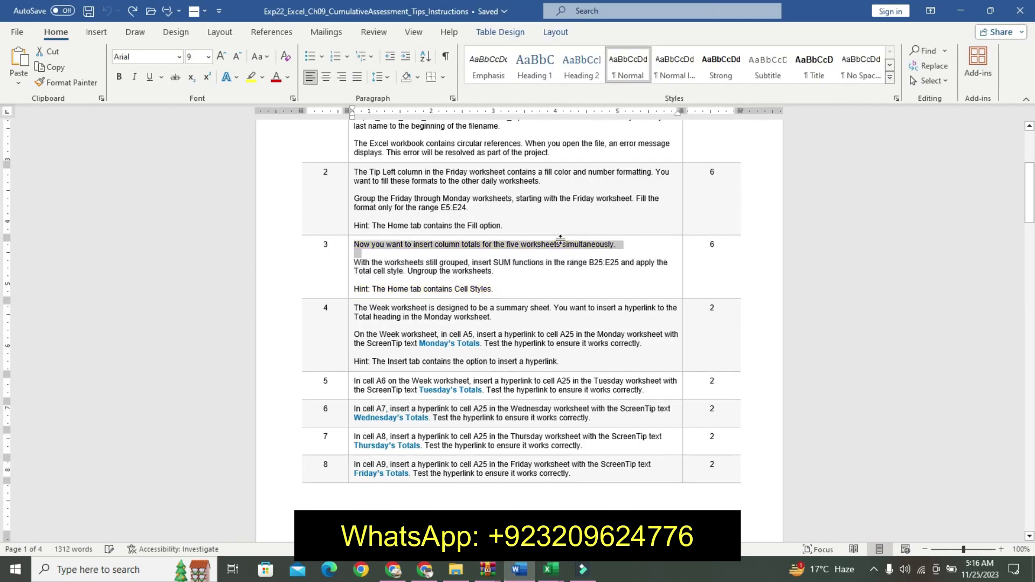
{"action": "left_click", "coordinate": [348, 308]}
{"action": "left_click", "coordinate": [356, 309]}
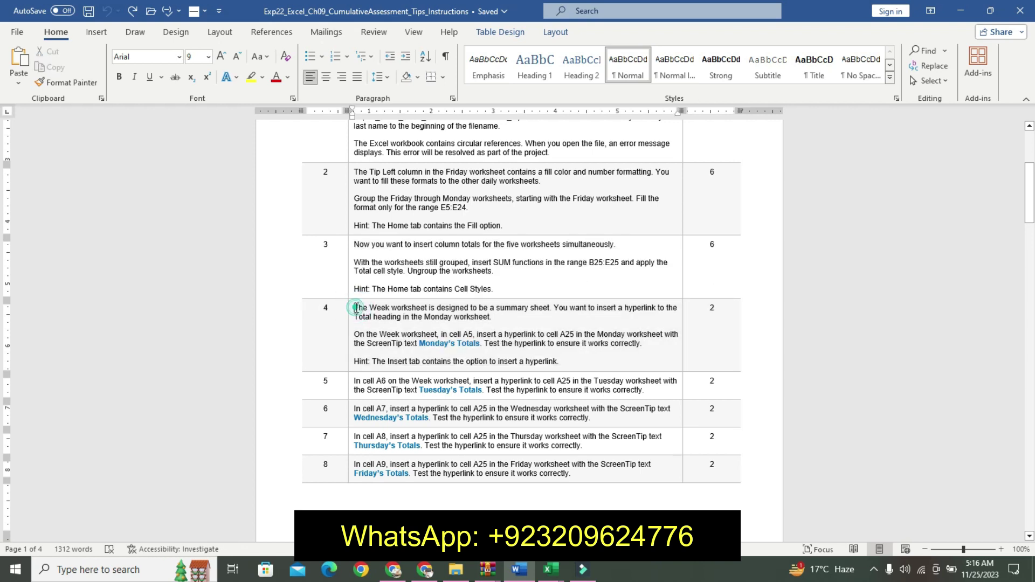
{"action": "left_click_drag", "start_coordinate": [355, 308], "coordinate": [491, 317]}
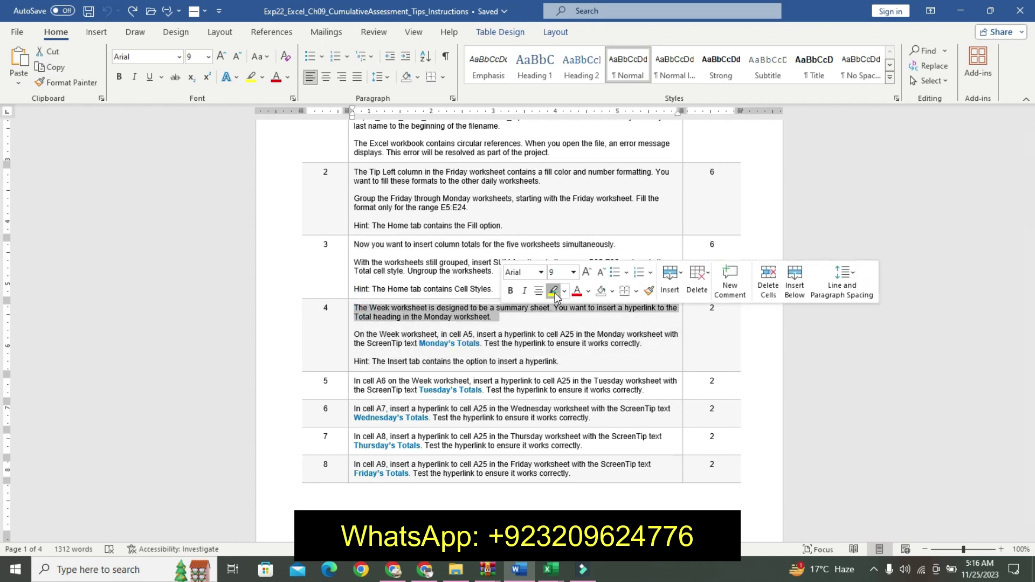
{"action": "left_click", "coordinate": [554, 291]}
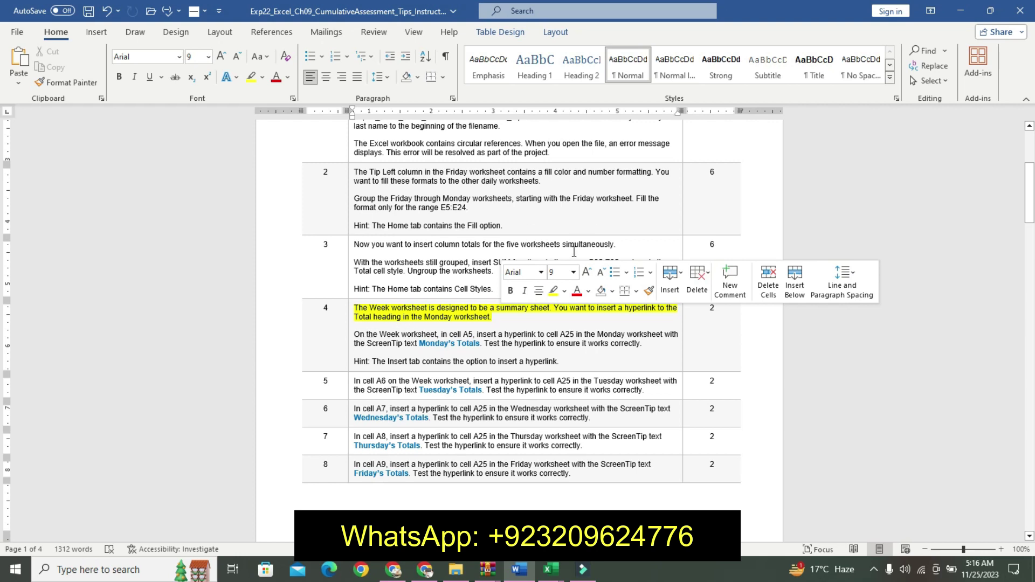
{"action": "left_click", "coordinate": [564, 292]}
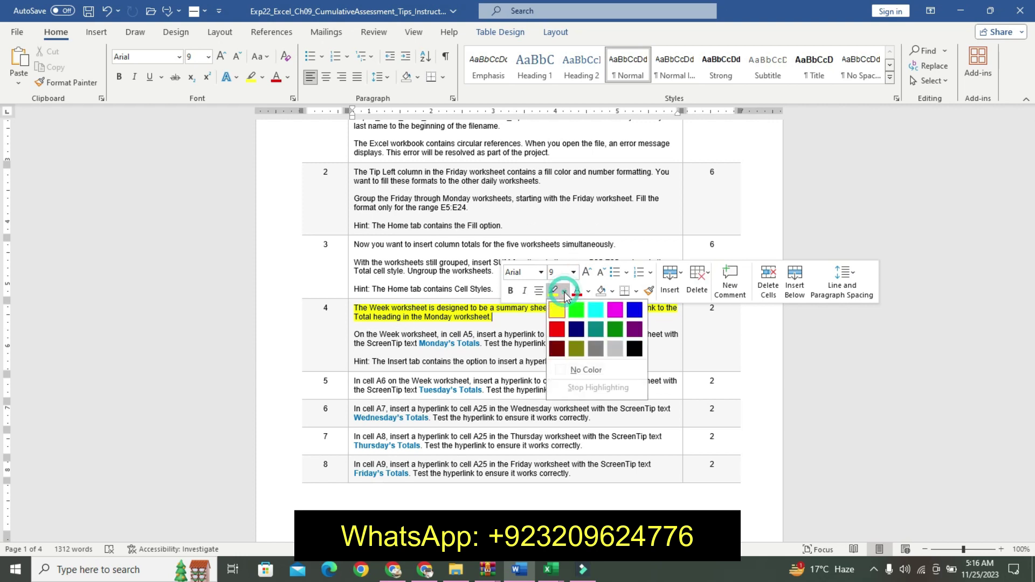
{"action": "left_click", "coordinate": [596, 312]}
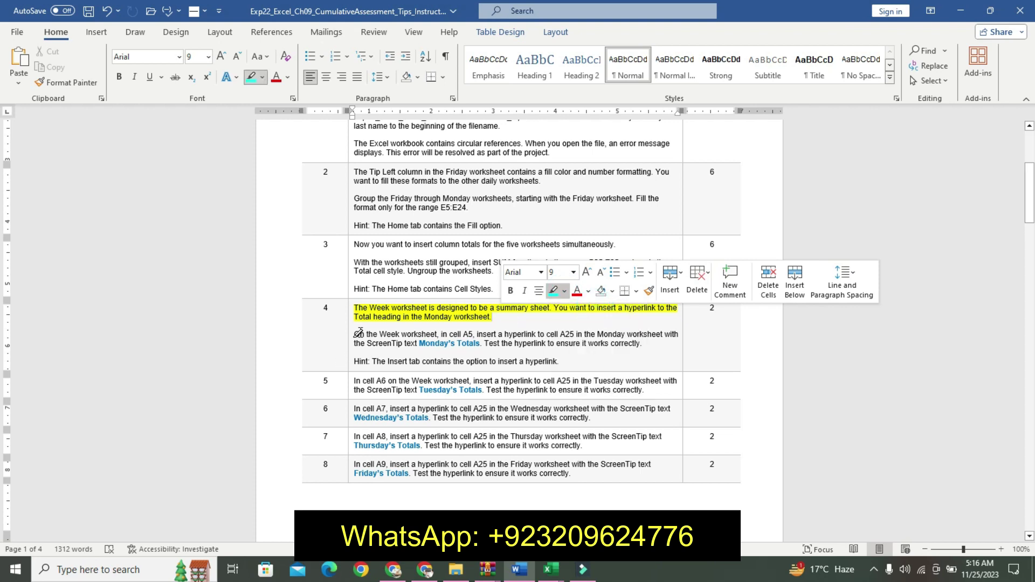
{"action": "left_click_drag", "start_coordinate": [358, 333], "coordinate": [654, 344]}
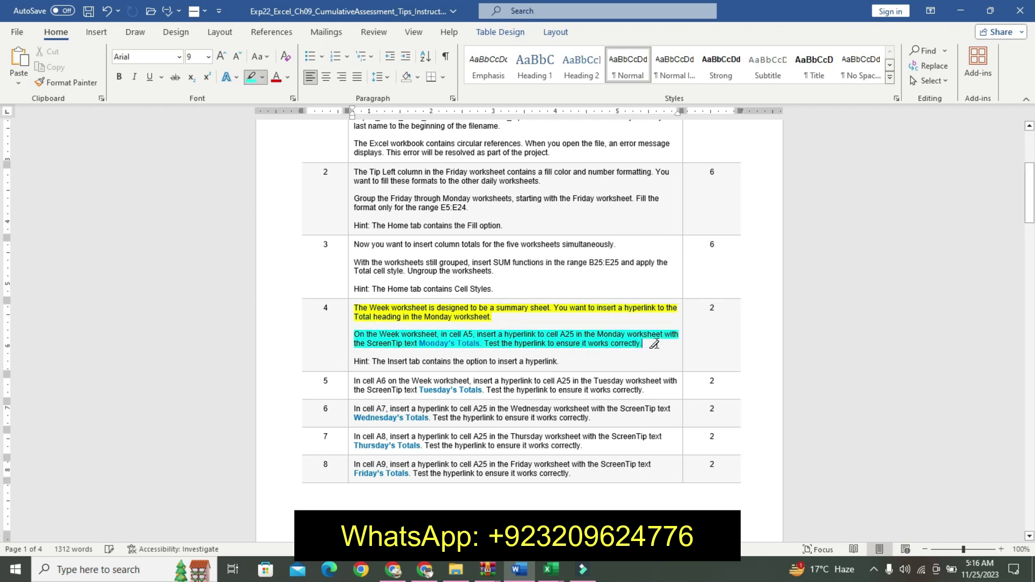
{"action": "left_click", "coordinate": [359, 327]}
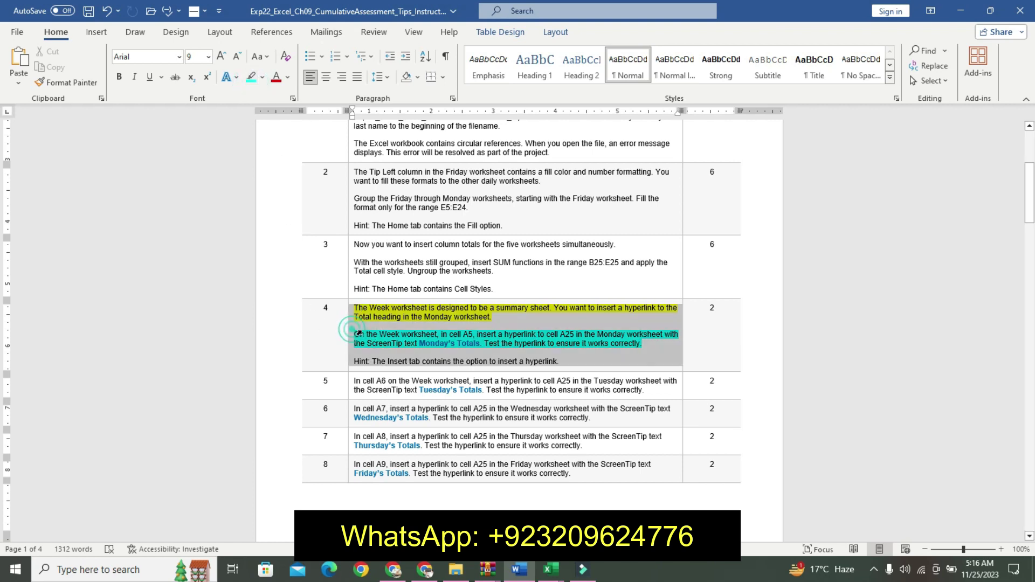
- Make step 4's hyperlink instruction paragraph 11 pt, bold and turquoise-highlighted
{"action": "left_click_drag", "start_coordinate": [348, 333], "coordinate": [673, 345]}
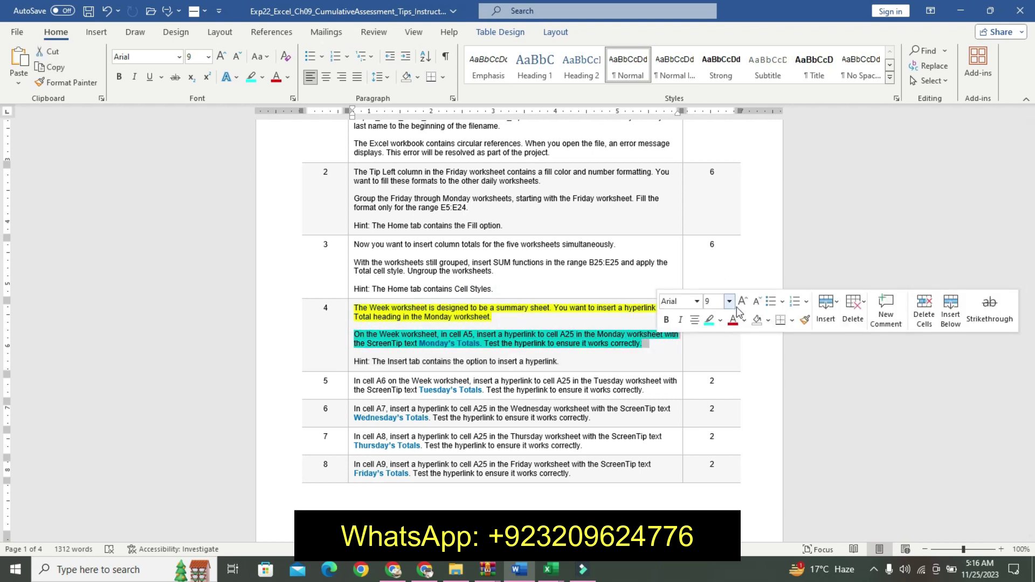
{"action": "left_click", "coordinate": [739, 307]}
{"action": "left_click", "coordinate": [740, 306]}
{"action": "left_click", "coordinate": [667, 319]}
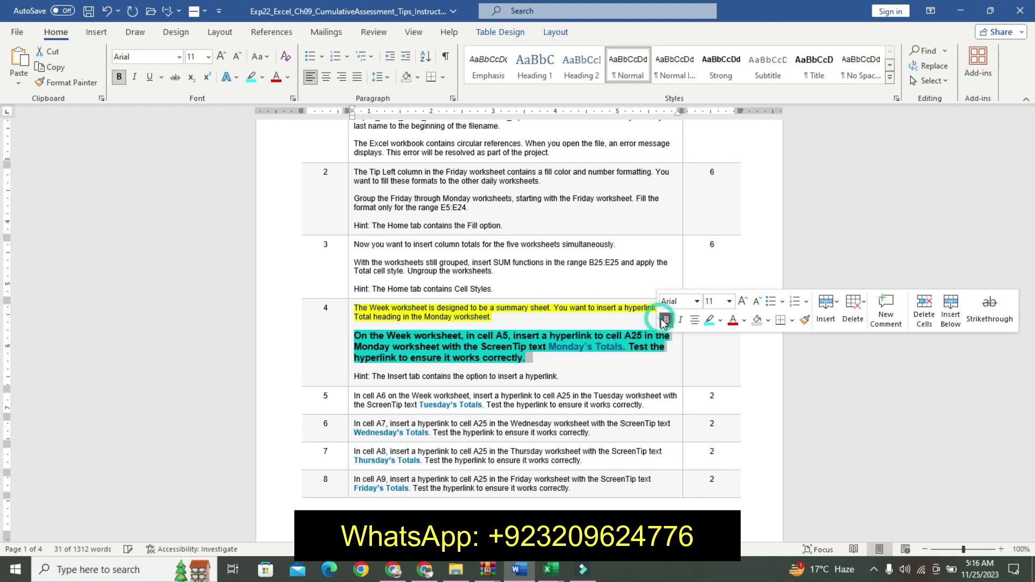
{"action": "left_click", "coordinate": [721, 320]}
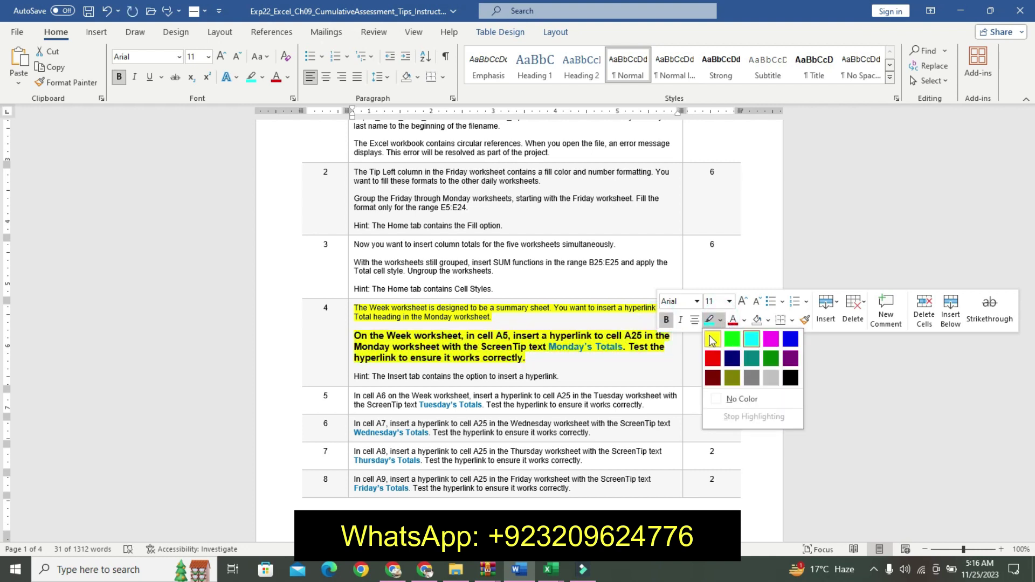
{"action": "left_click", "coordinate": [762, 344]}
{"action": "key", "text": "Right"}
{"action": "left_click_drag", "start_coordinate": [363, 333], "coordinate": [541, 367]}
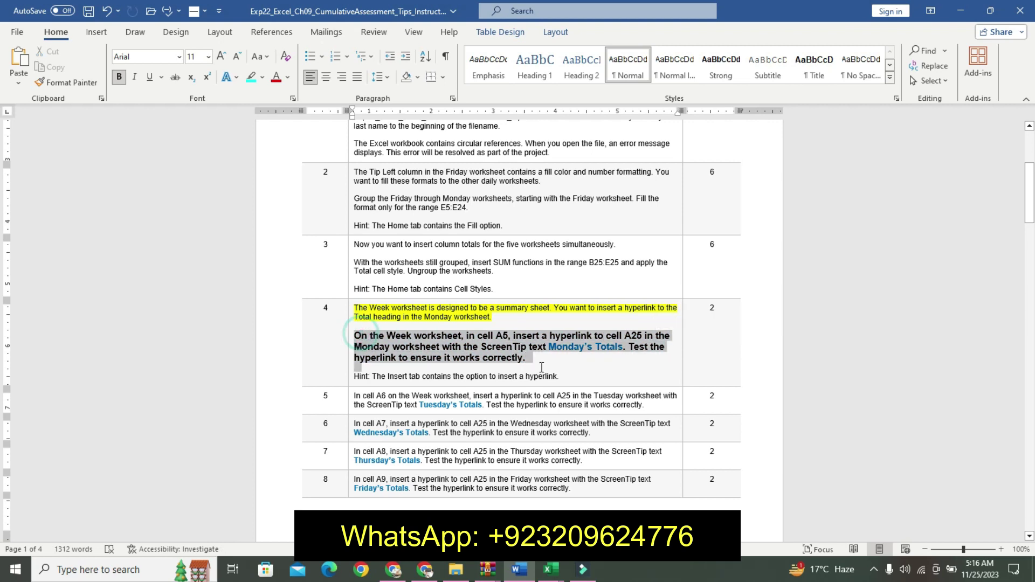
{"action": "left_click", "coordinate": [595, 347]}
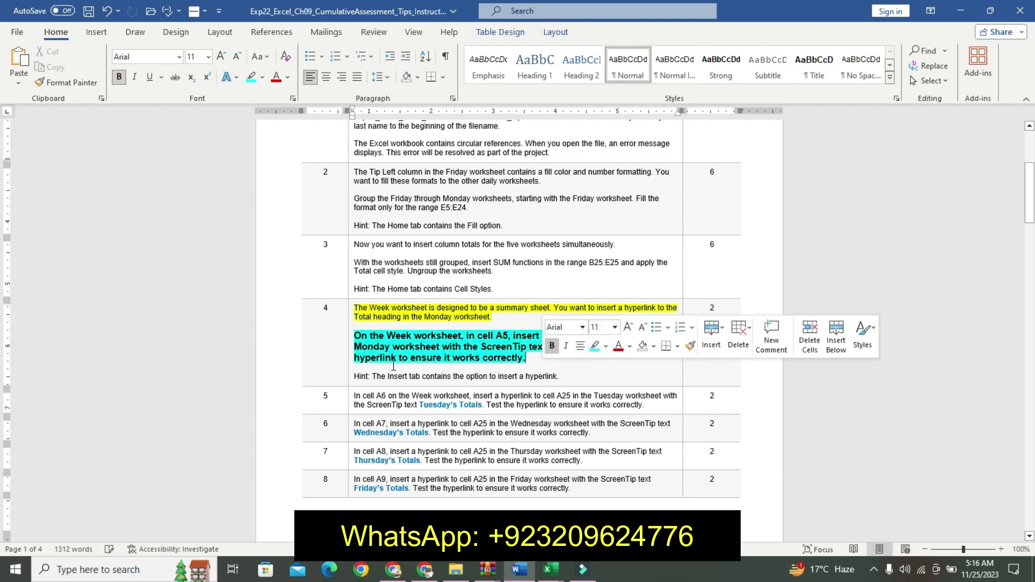
- Highlight step 4's Hint line yellow, select Monday's Totals, and bring the Tips workbook forward
{"action": "left_click_drag", "start_coordinate": [353, 376], "coordinate": [563, 379]}
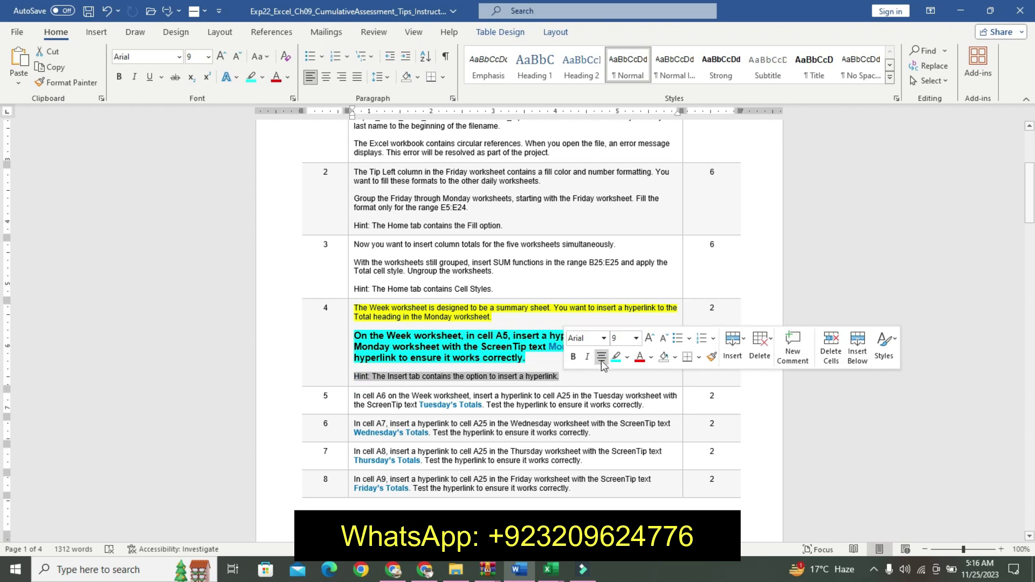
{"action": "left_click", "coordinate": [630, 359]}
{"action": "left_click", "coordinate": [617, 374]}
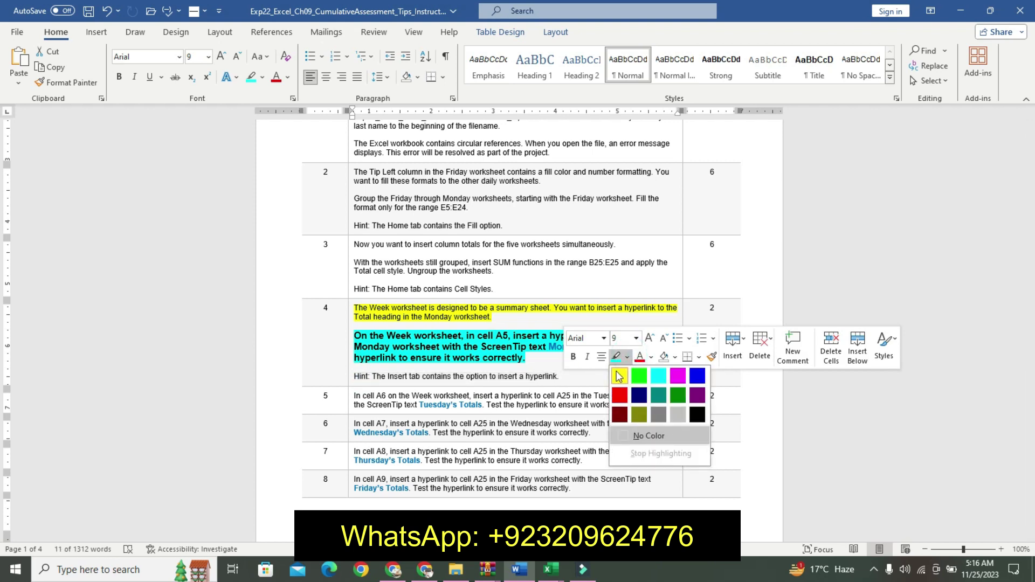
{"action": "left_click", "coordinate": [432, 376]}
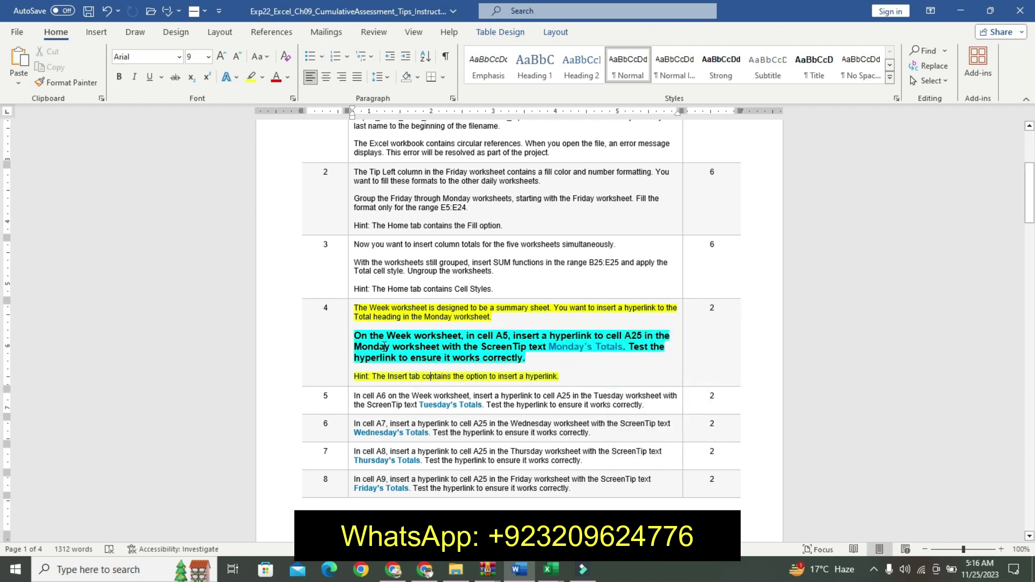
{"action": "mouse_move", "coordinate": [564, 351]}
{"action": "left_mouse_down"}
{"action": "mouse_move", "coordinate": [637, 345]}
{"action": "mouse_move", "coordinate": [621, 347]}
{"action": "left_mouse_up"}
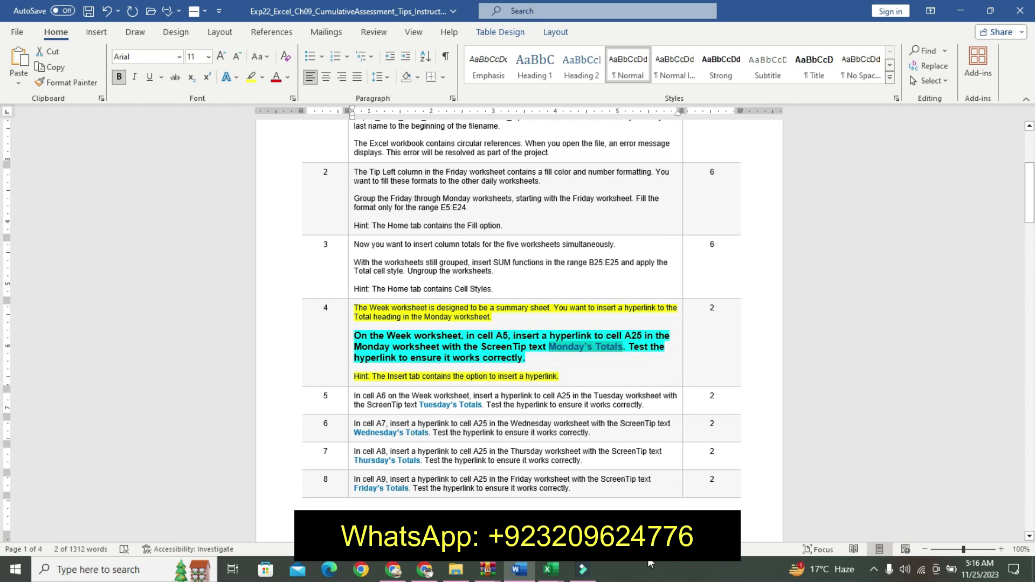
{"action": "left_click", "coordinate": [549, 570]}
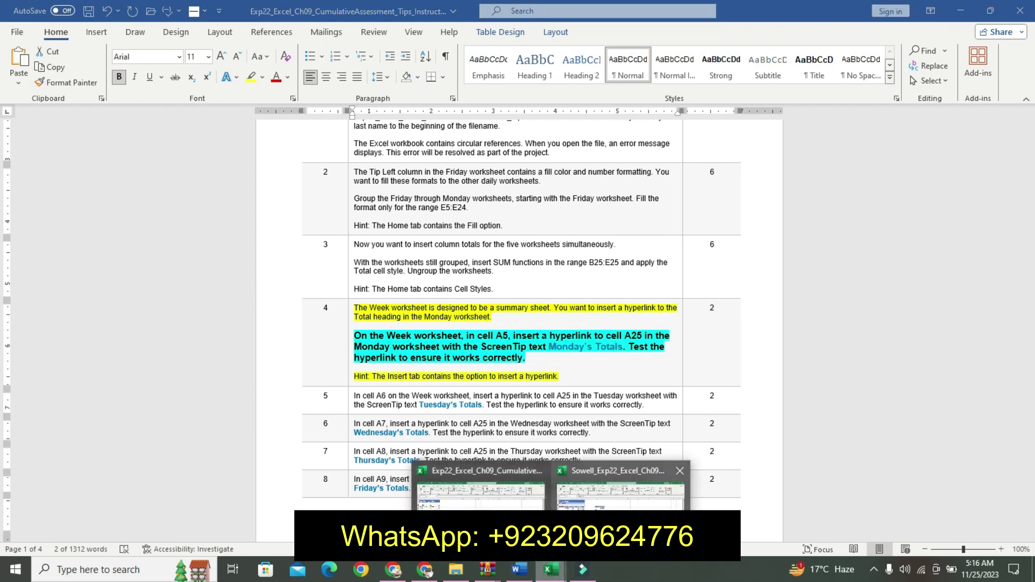
{"action": "left_click", "coordinate": [620, 492]}
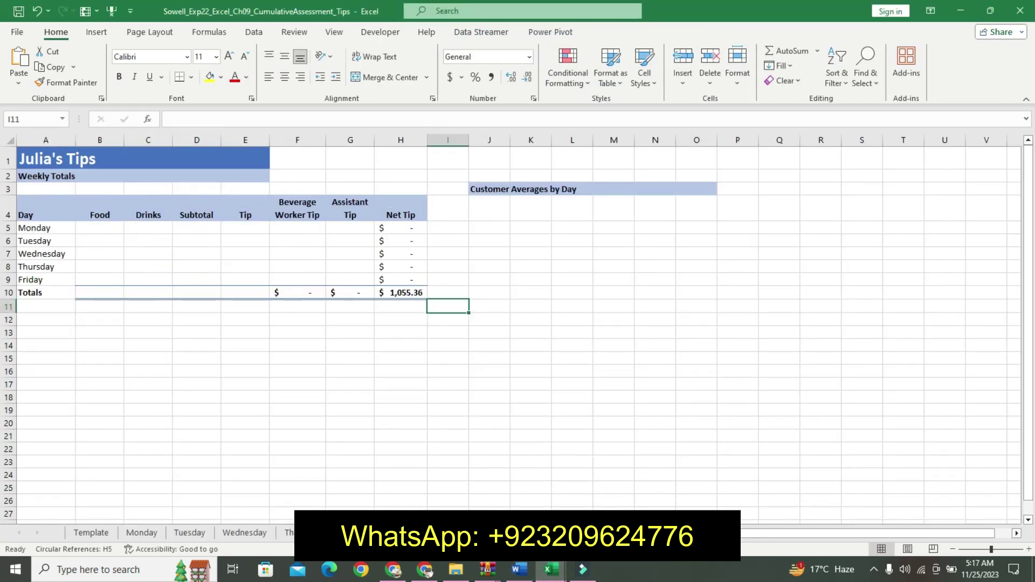
- Hyperlink Monday in A5 to cell A25 of the Monday sheet, with a ScreenTip, then return to Word
{"action": "left_click", "coordinate": [54, 231]}
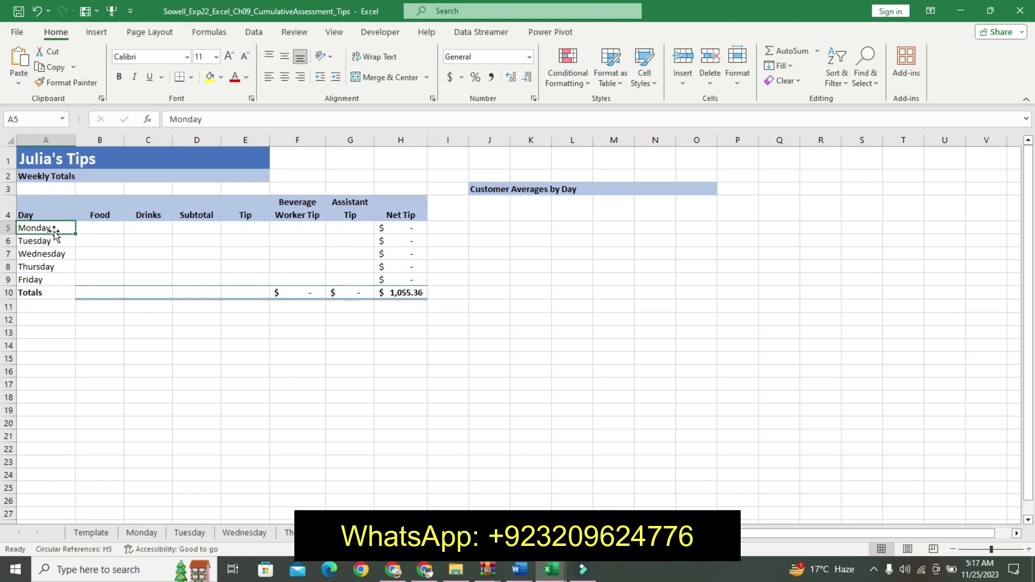
{"action": "right_click", "coordinate": [52, 228]}
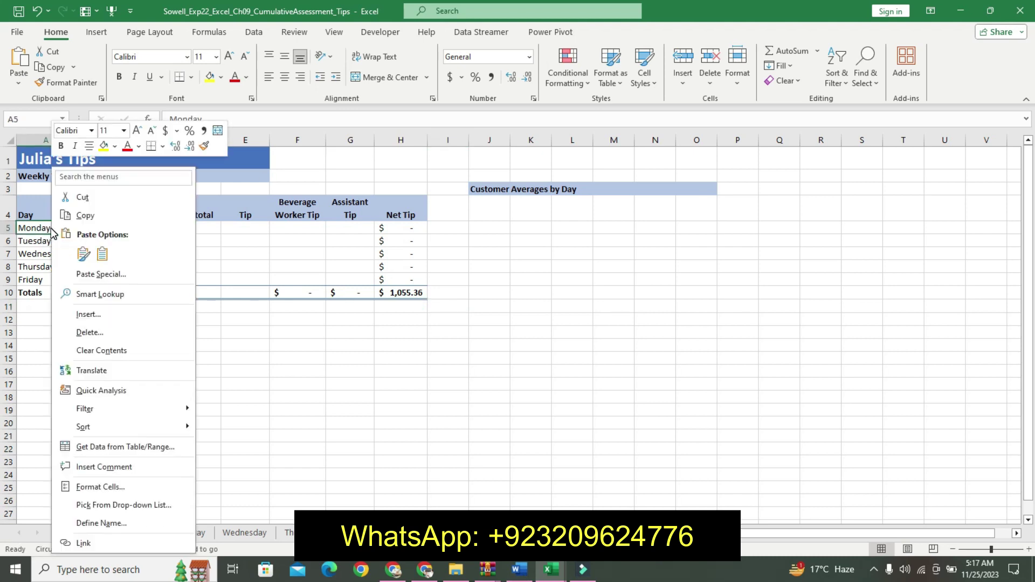
{"action": "left_click", "coordinate": [84, 543]}
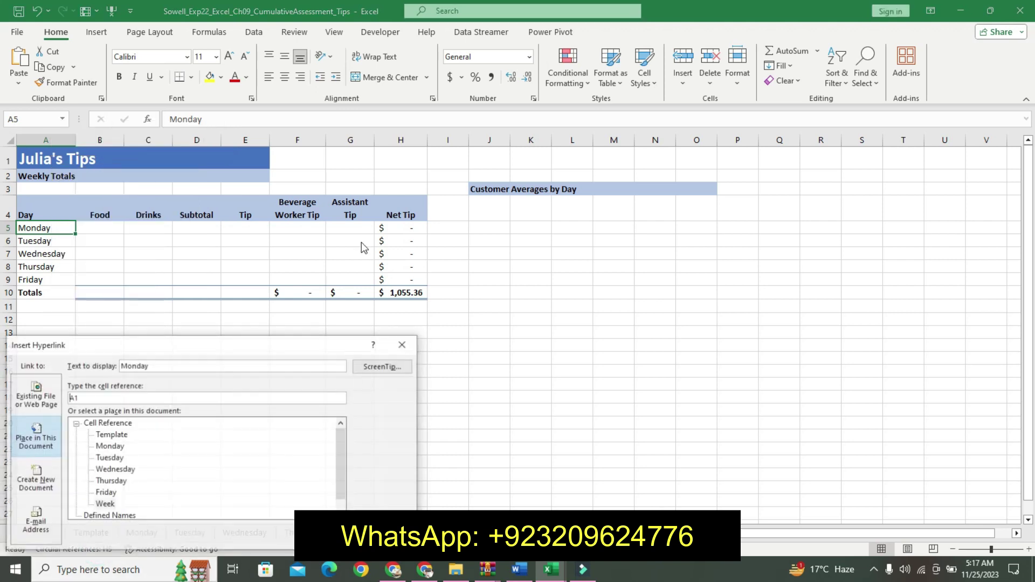
{"action": "left_click", "coordinate": [111, 447]}
{"action": "left_click", "coordinate": [128, 398]}
{"action": "key", "text": "BackSpace"}
{"action": "type", "text": "25"}
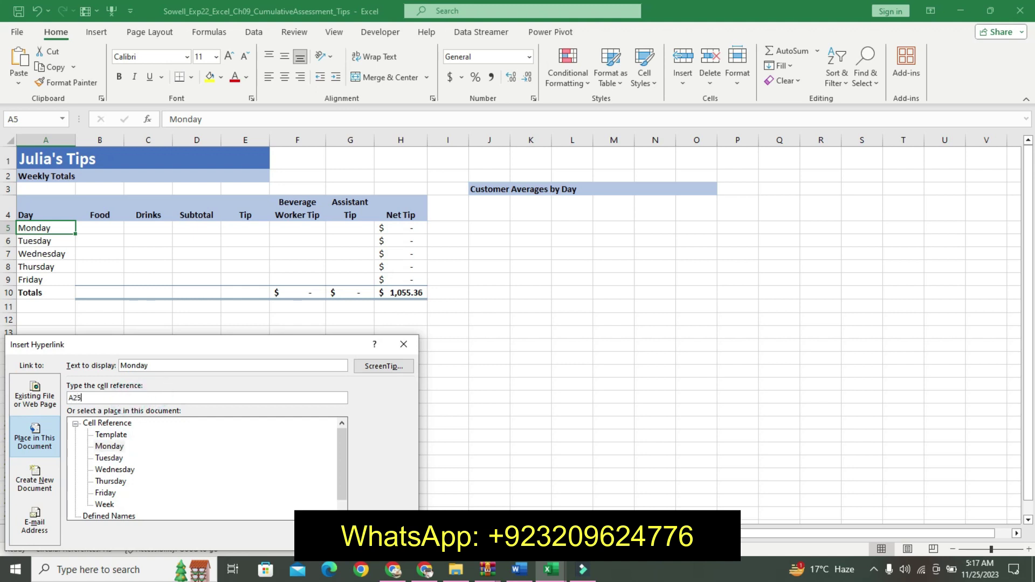
{"action": "left_click", "coordinate": [386, 366]}
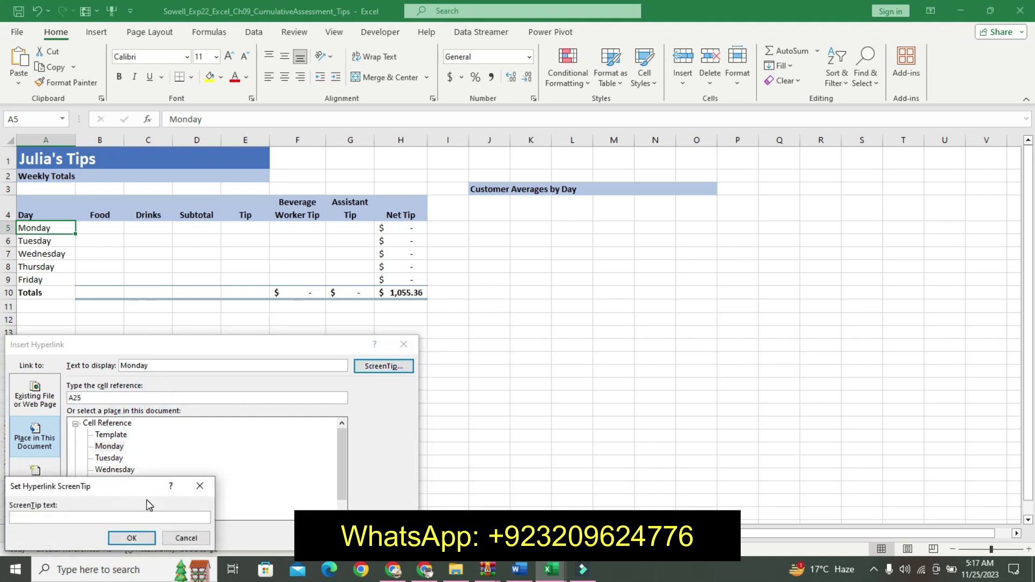
{"action": "left_click", "coordinate": [132, 538]}
{"action": "left_click", "coordinate": [345, 539]}
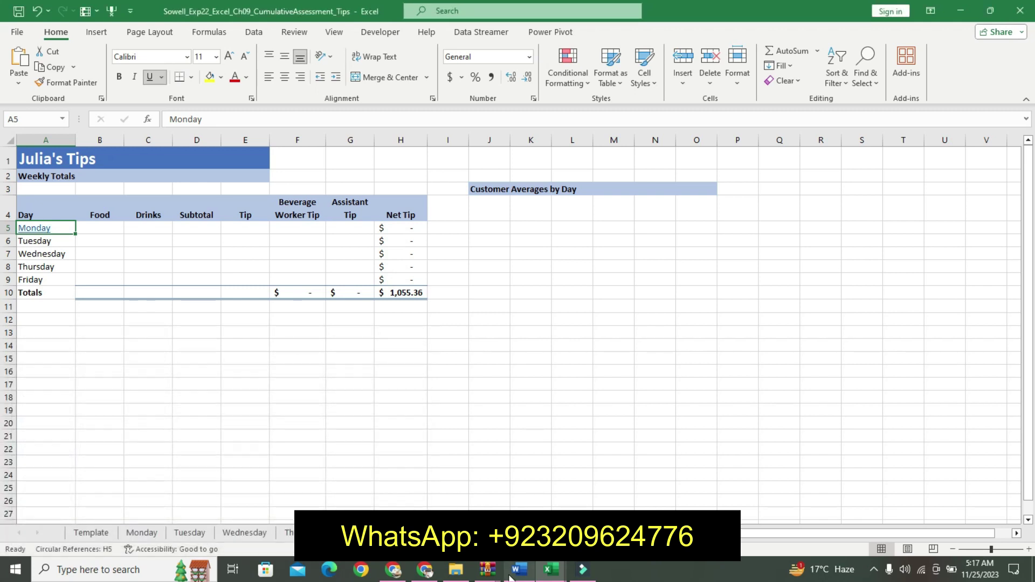
{"action": "left_click", "coordinate": [512, 574]}
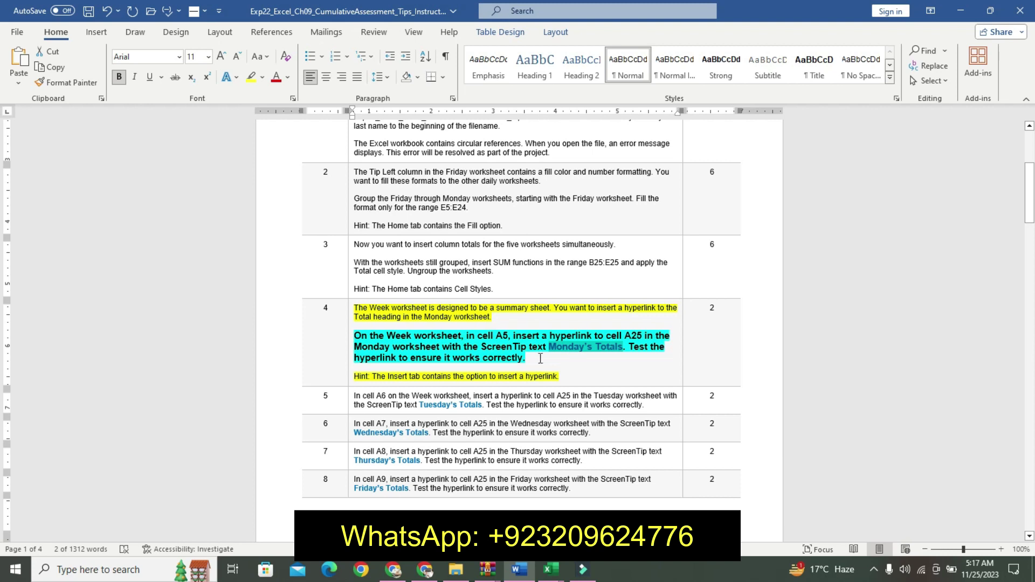
- Test the Monday hyperlink in A5 of the Tips workbook
{"action": "left_click", "coordinate": [550, 569]}
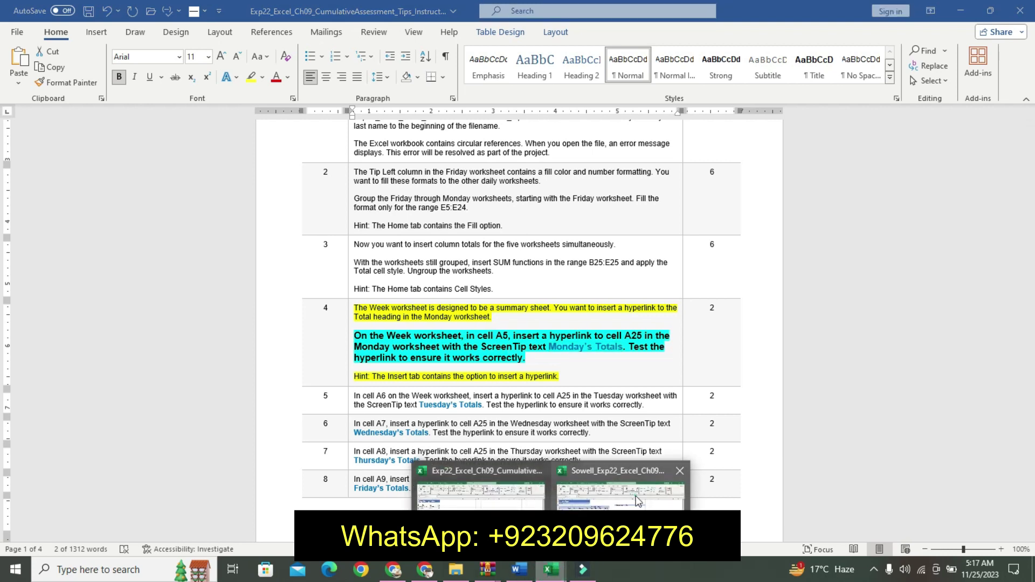
{"action": "left_click", "coordinate": [638, 500]}
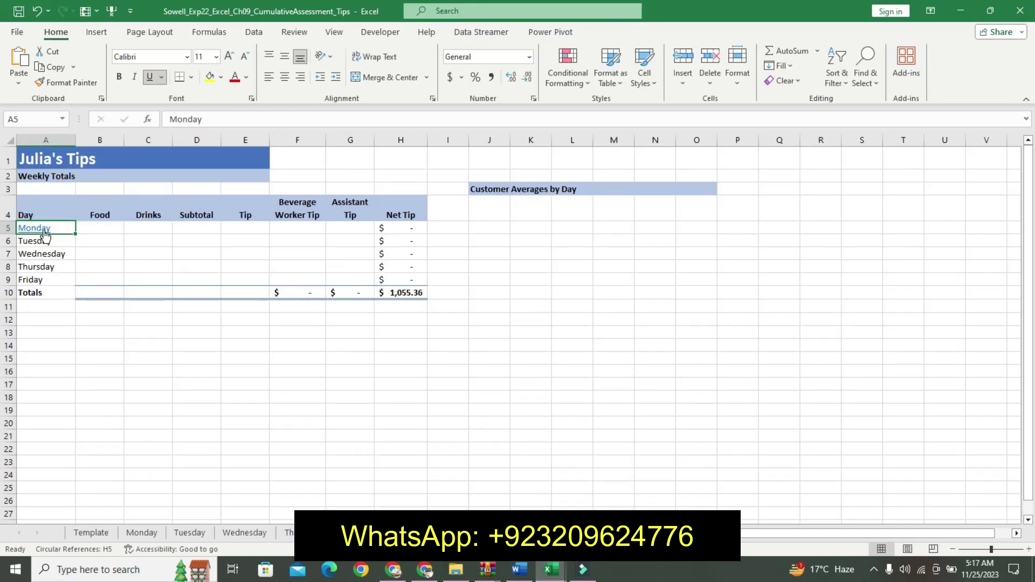
{"action": "left_click", "coordinate": [45, 234]}
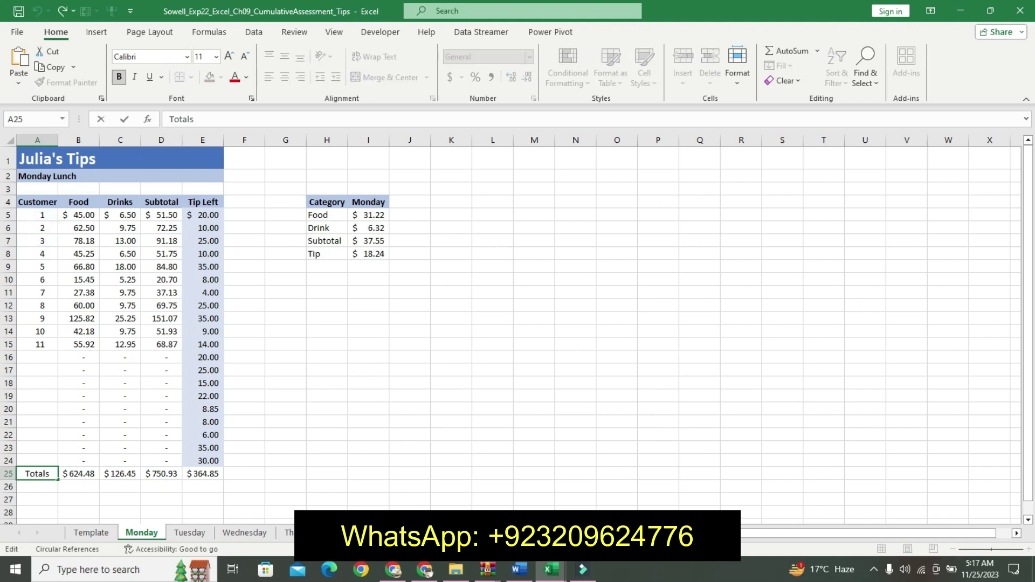
{"action": "left_click", "coordinate": [531, 576]}
- Undo the emphasis formatting on step 4 in Word
{"action": "key", "text": "ctrl+z"}
{"action": "key", "text": "ctrl+z"}
{"action": "key", "text": "ctrl+z"}
{"action": "key", "text": "ctrl+z"}
{"action": "key", "text": "ctrl+z"}
{"action": "key", "text": "ctrl+z"}
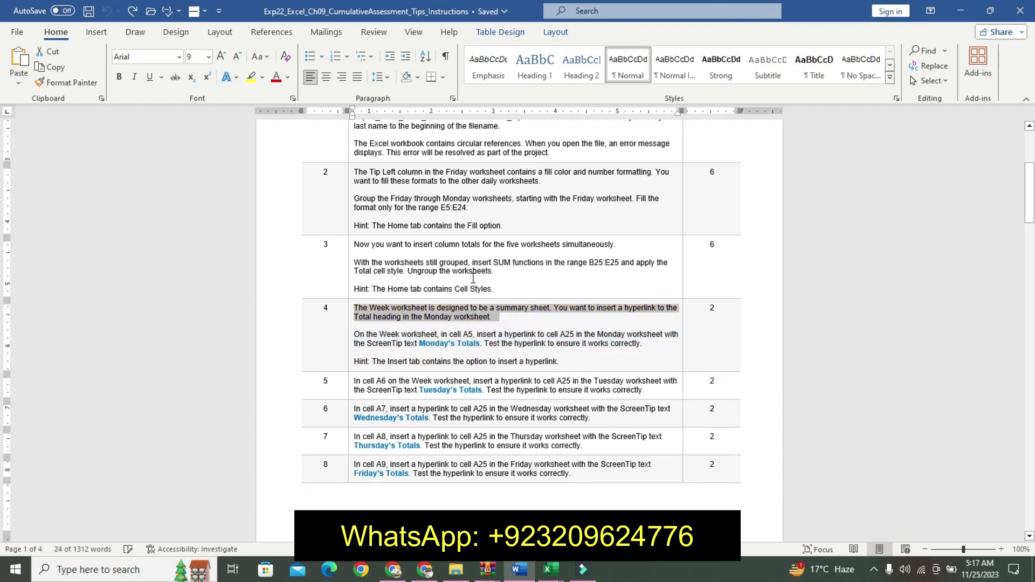
{"action": "left_click", "coordinate": [495, 362]}
{"action": "left_click", "coordinate": [726, 314]}
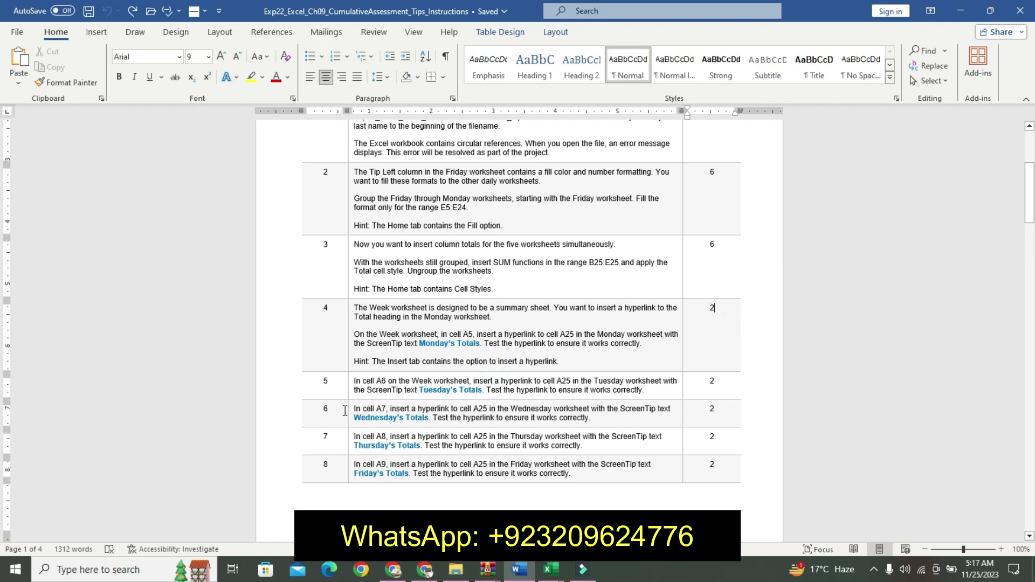
- Make step 5 11 pt, bold and turquoise-highlighted, and select 'Tuesday's Totals'
{"action": "left_click", "coordinate": [355, 382]}
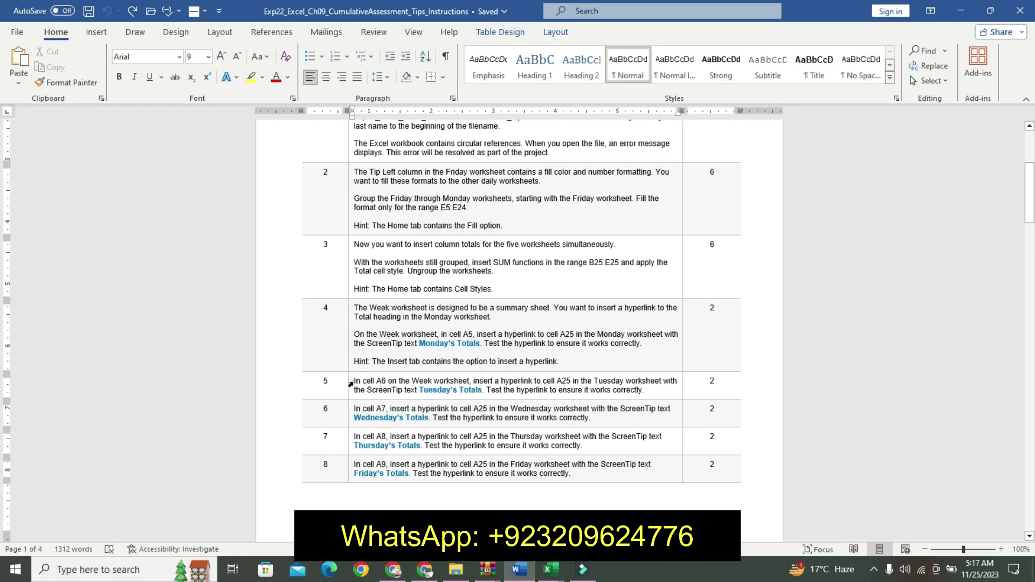
{"action": "left_click", "coordinate": [350, 384]}
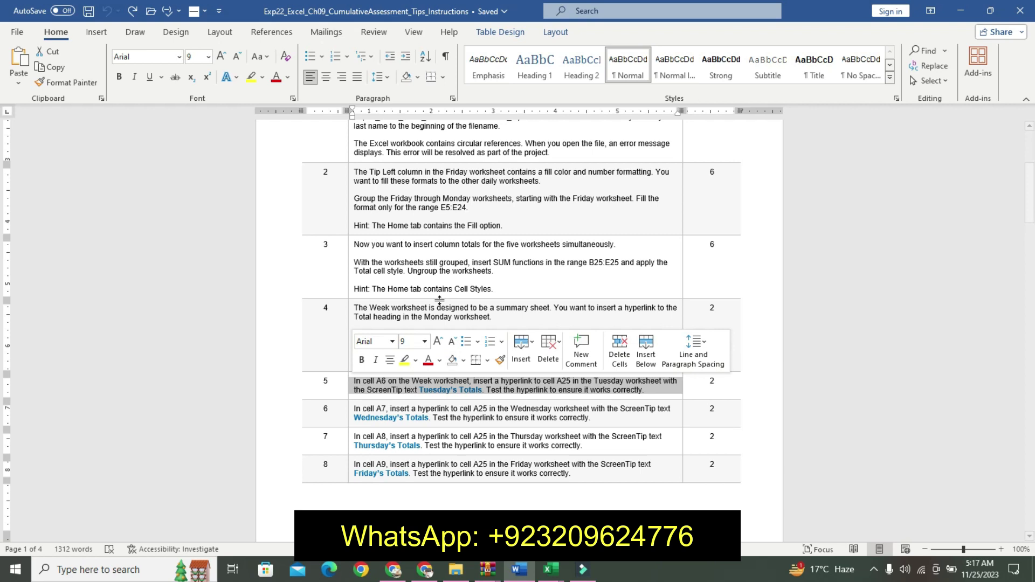
{"action": "left_click", "coordinate": [437, 342]}
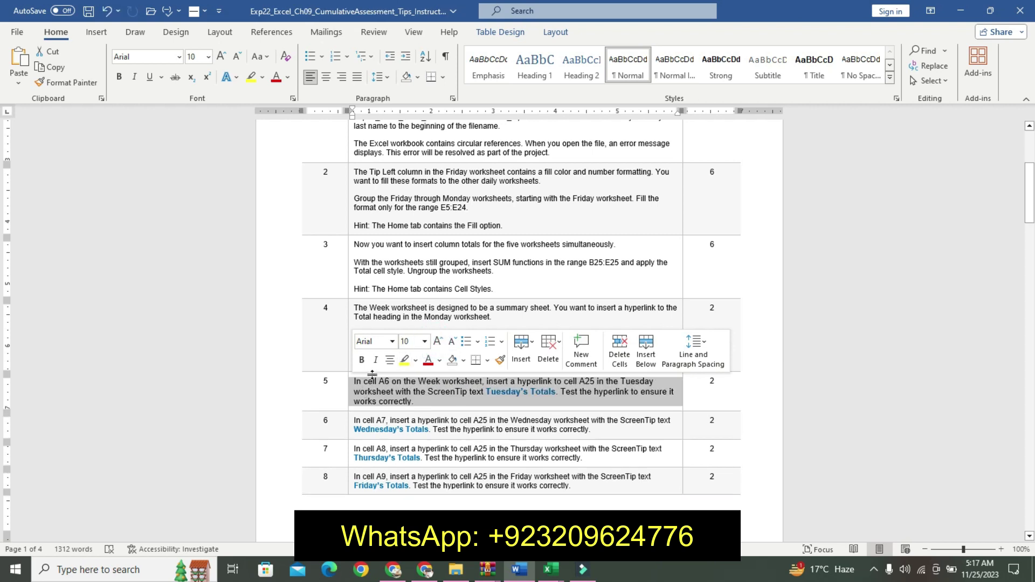
{"action": "left_click", "coordinate": [437, 342]}
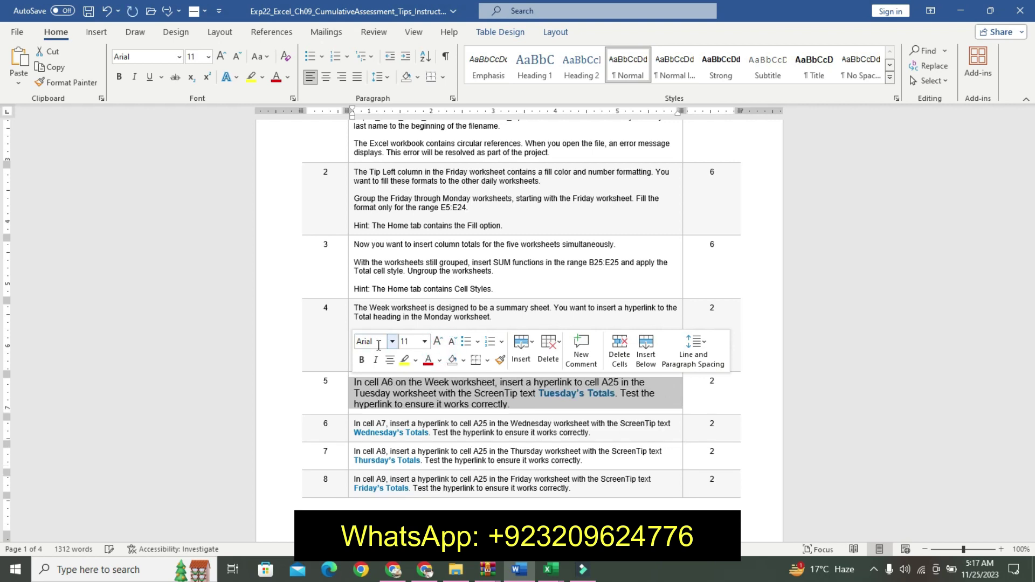
{"action": "left_click", "coordinate": [361, 359]}
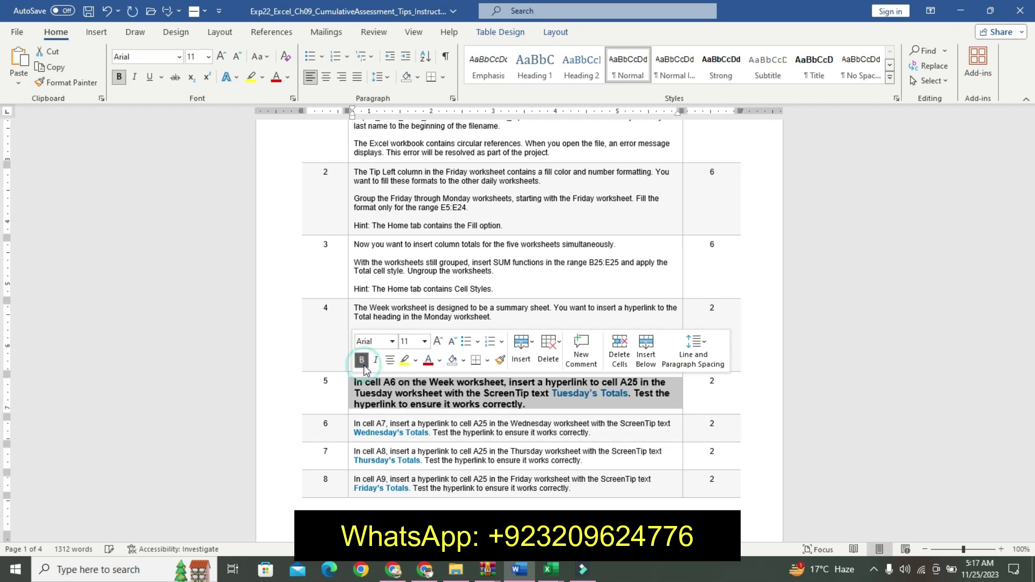
{"action": "left_click", "coordinate": [414, 361]}
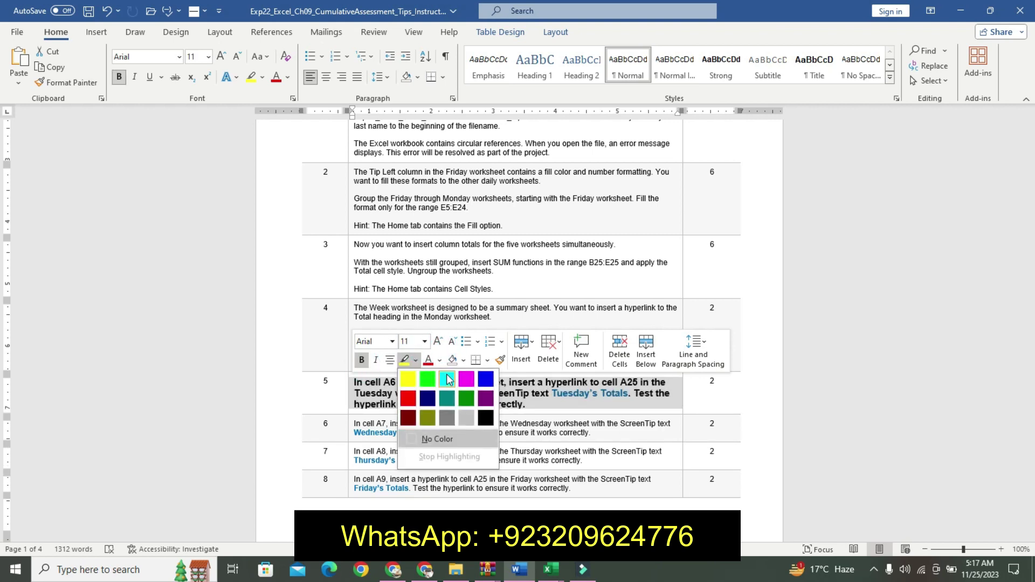
{"action": "left_click", "coordinate": [450, 380]}
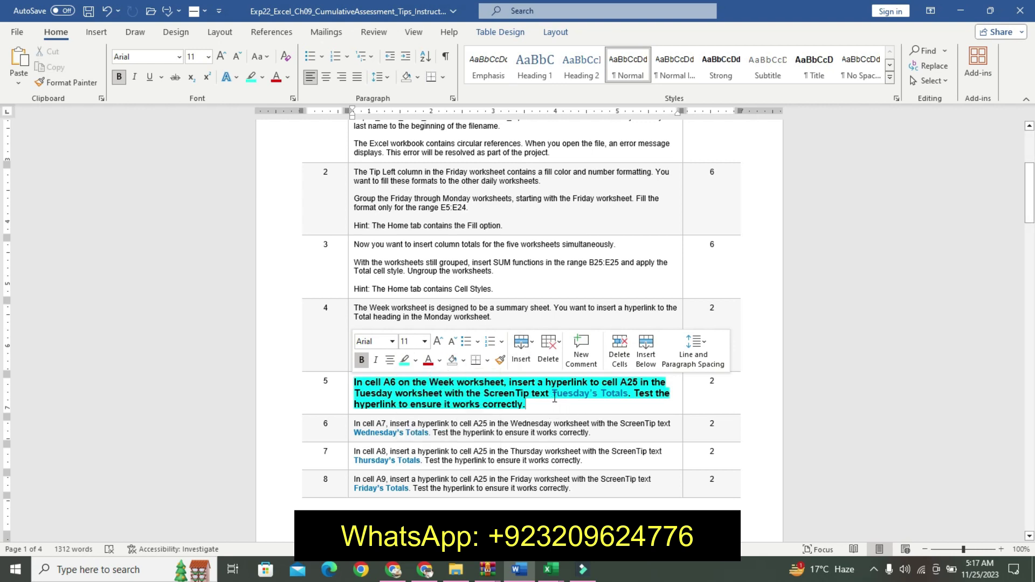
{"action": "left_click_drag", "start_coordinate": [553, 394], "coordinate": [625, 396]}
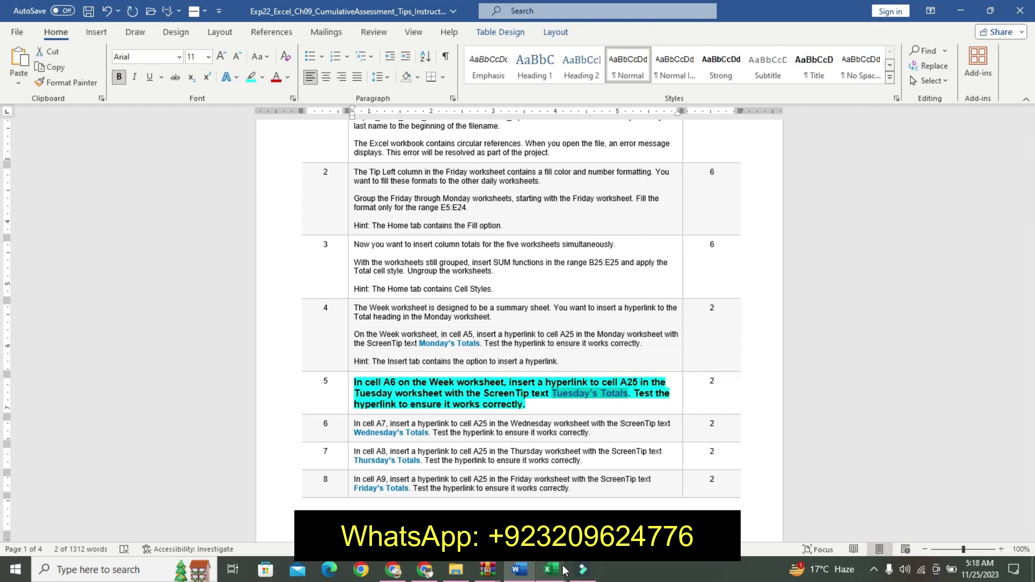
{"action": "mouse_move", "coordinate": [551, 571]}
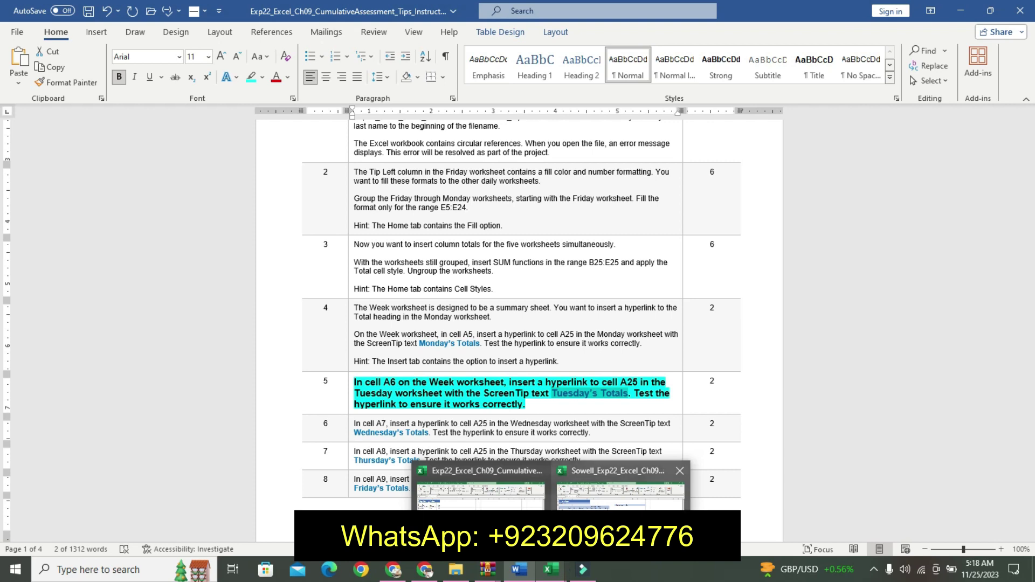
{"action": "left_click", "coordinate": [620, 491]}
- Hyperlink Tuesday in A6 to the Tuesday sheet's A25 with ScreenTip 'Tuesday's Totals'
{"action": "left_click", "coordinate": [38, 244]}
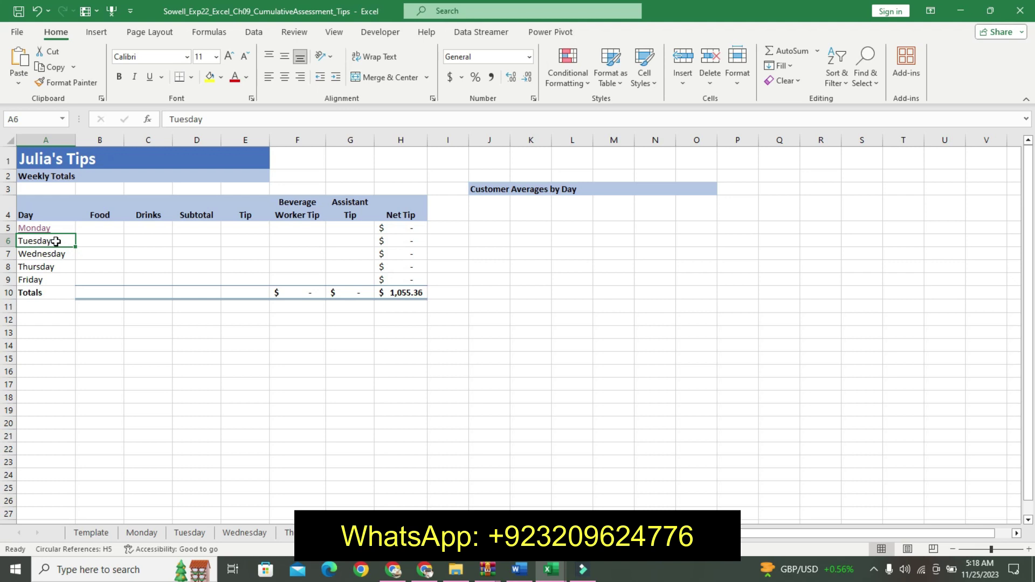
{"action": "right_click", "coordinate": [56, 241]}
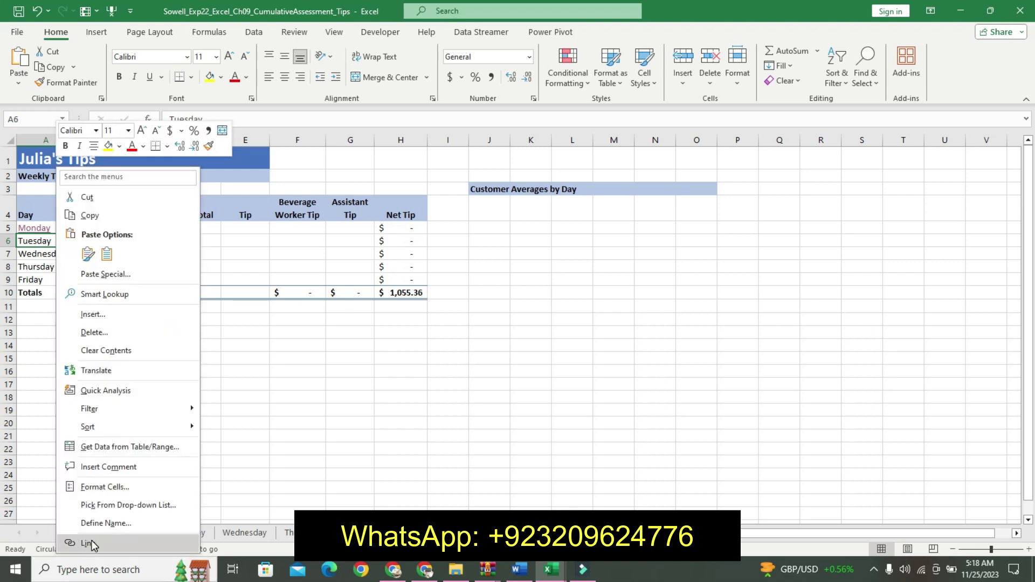
{"action": "left_click", "coordinate": [89, 544]}
{"action": "left_click", "coordinate": [109, 457]}
{"action": "left_click", "coordinate": [76, 398]}
{"action": "key", "text": "BackSpace"}
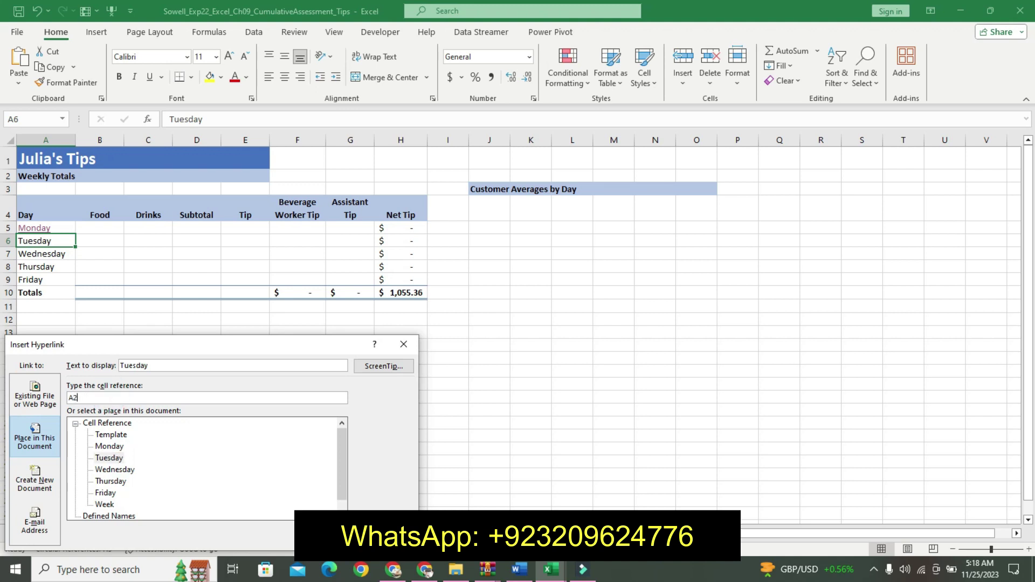
{"action": "left_click", "coordinate": [387, 368]}
{"action": "type", "text": "Tuesday's Totals"}
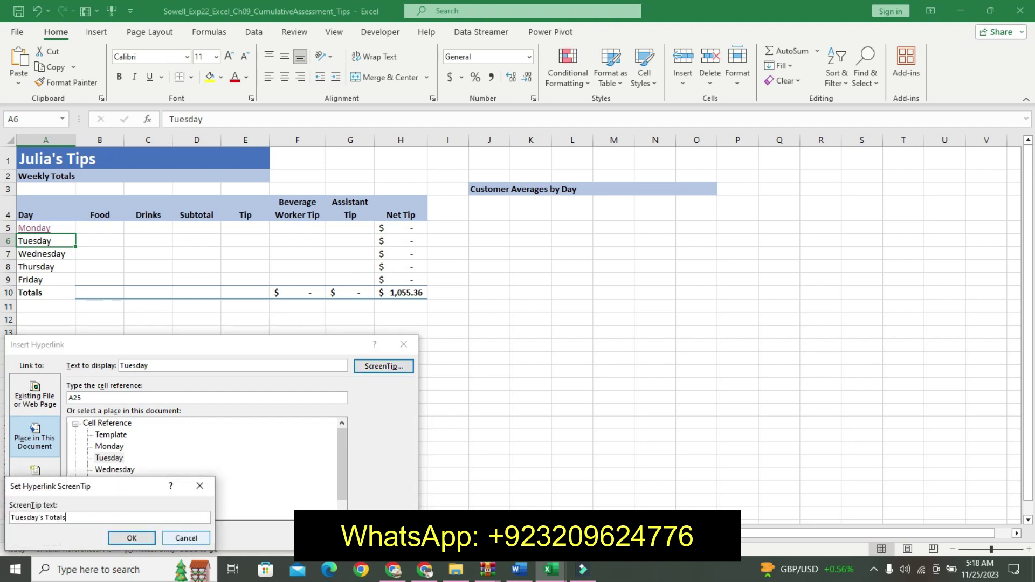
{"action": "left_click", "coordinate": [132, 538]}
{"action": "left_click", "coordinate": [525, 573]}
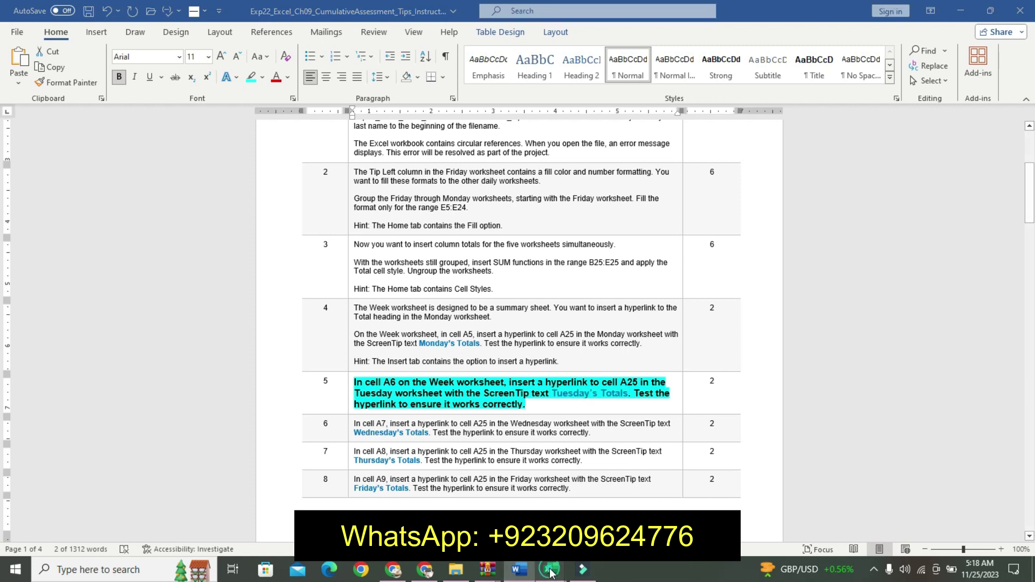
{"action": "mouse_move", "coordinate": [550, 569]}
{"action": "left_click", "coordinate": [588, 486]}
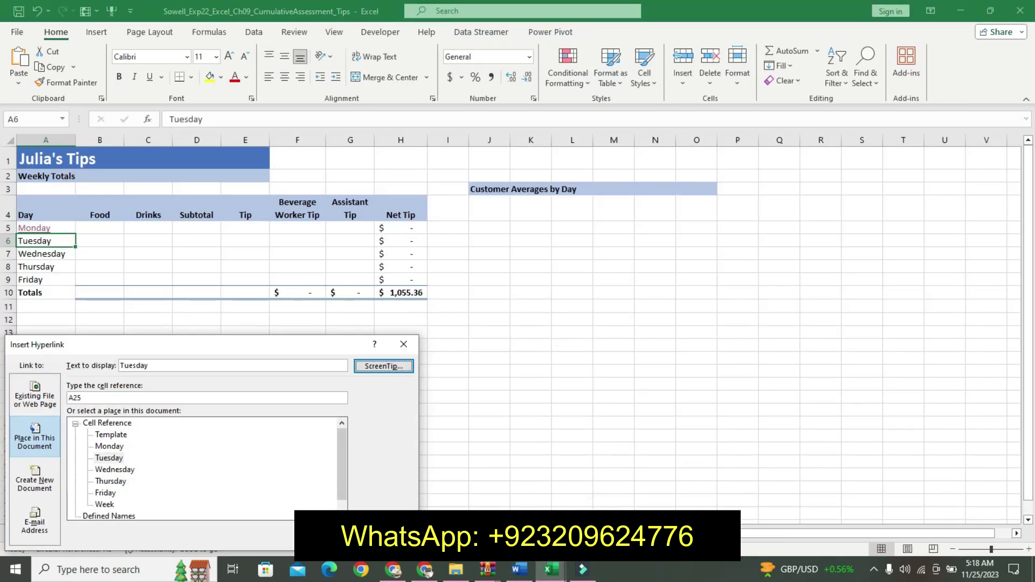
{"action": "left_click", "coordinate": [345, 538]}
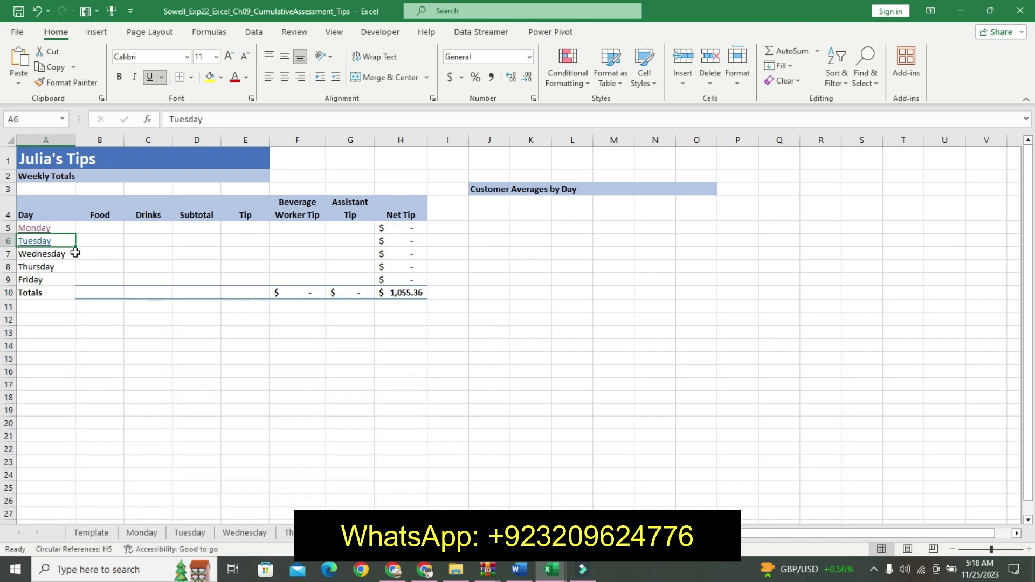
- Test the Tuesday link, then select Wednesday in A7 before returning to Word
{"action": "left_click", "coordinate": [38, 241]}
{"action": "left_click", "coordinate": [52, 253]}
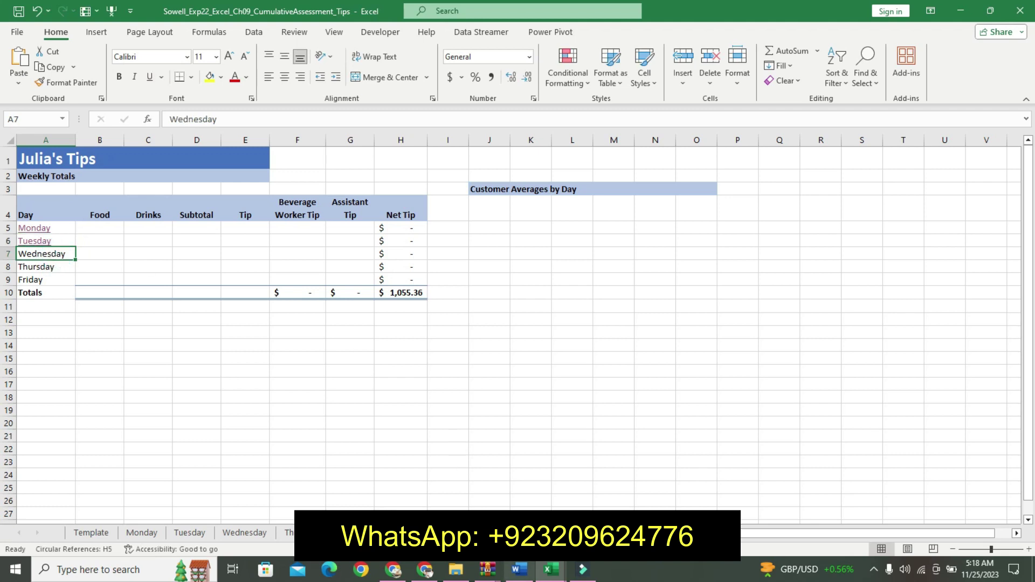
{"action": "left_click", "coordinate": [519, 570]}
- Undo the bold, enlarged formatting on step 5
{"action": "key", "text": "ctrl+z"}
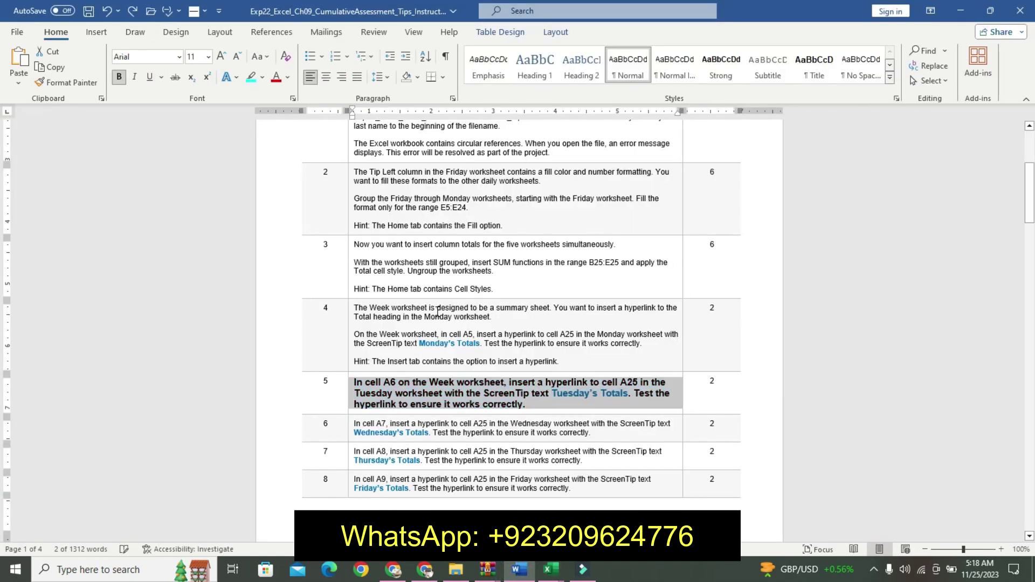
{"action": "key", "text": "ctrl+z"}
{"action": "key", "text": "ctrl+z"}
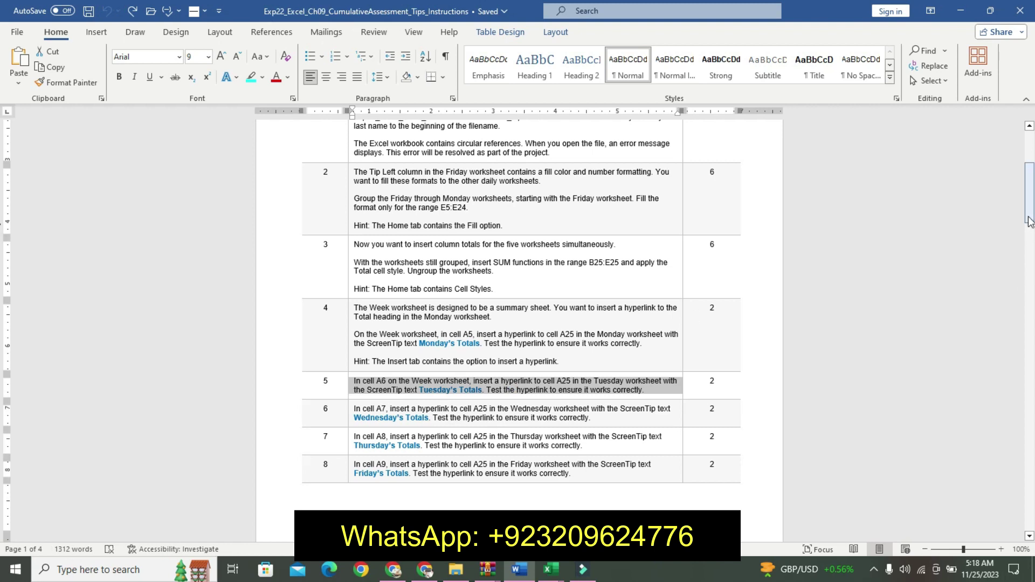
{"action": "left_click_drag", "start_coordinate": [1029, 218], "coordinate": [1028, 230]}
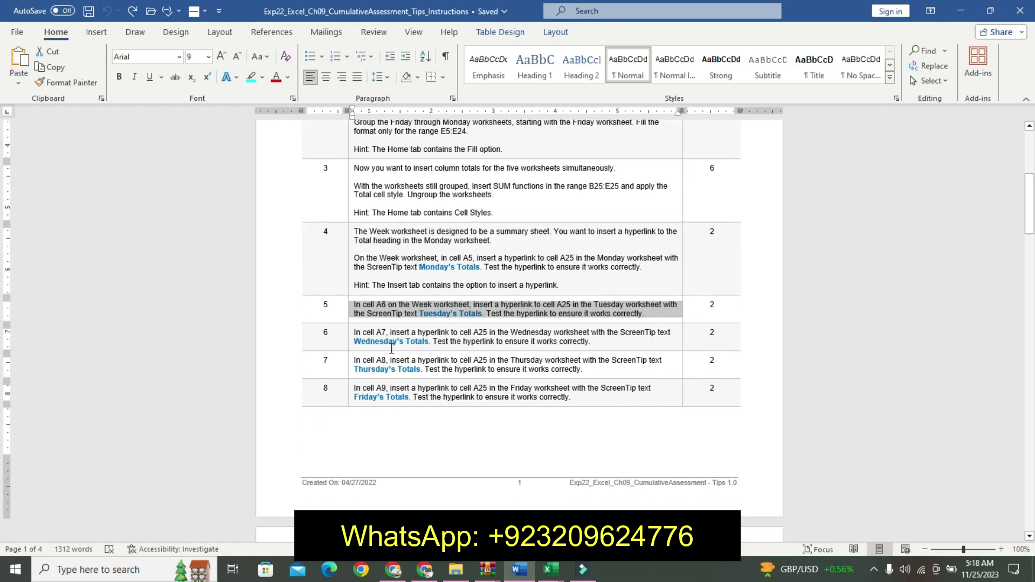
- Make step 6 two sizes larger, bold and cyan-highlighted, then select text within it
{"action": "left_click", "coordinate": [351, 337]}
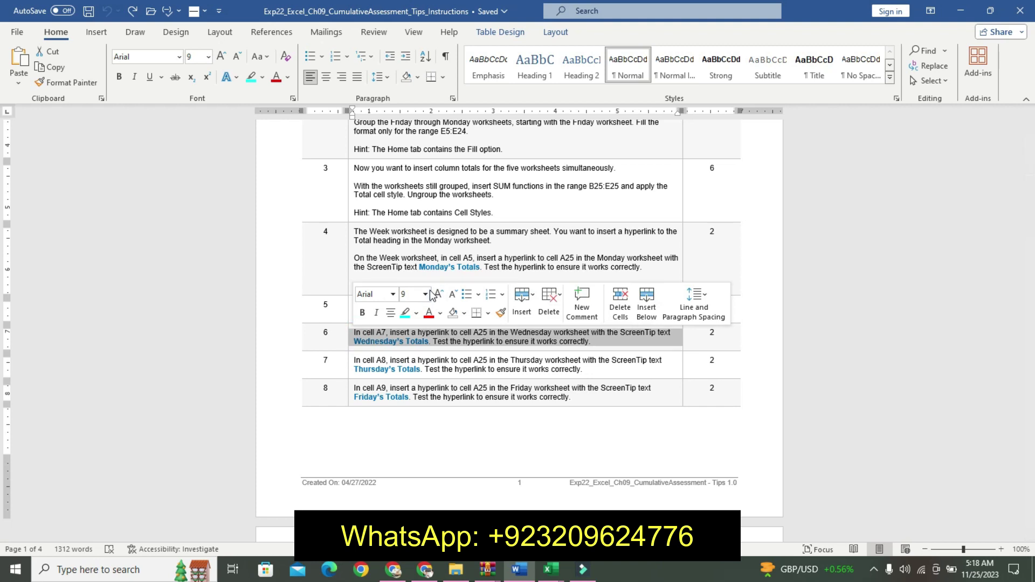
{"action": "left_click", "coordinate": [437, 294]}
{"action": "left_click", "coordinate": [437, 294]}
{"action": "left_click", "coordinate": [362, 313]}
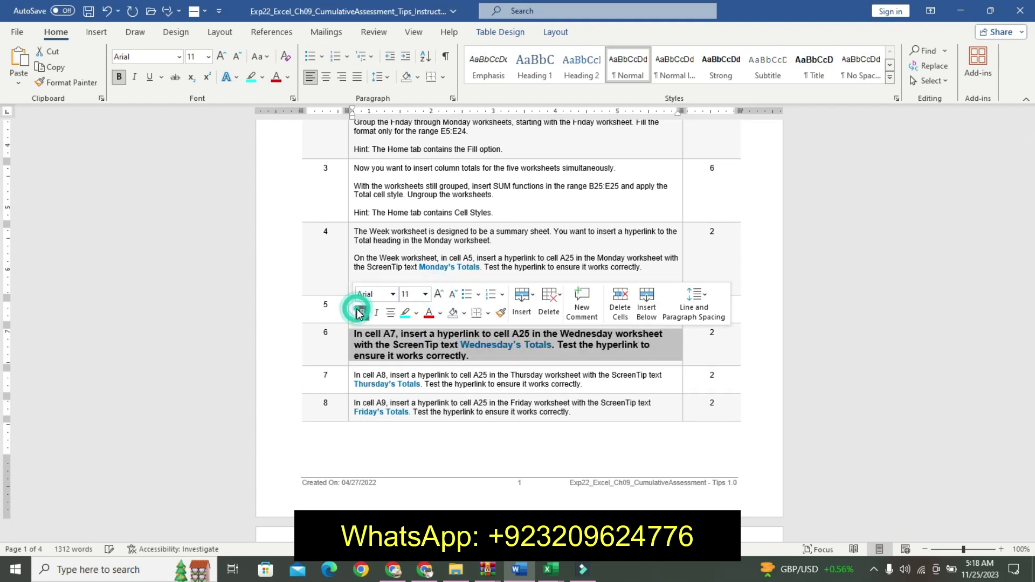
{"action": "left_click", "coordinate": [407, 305]}
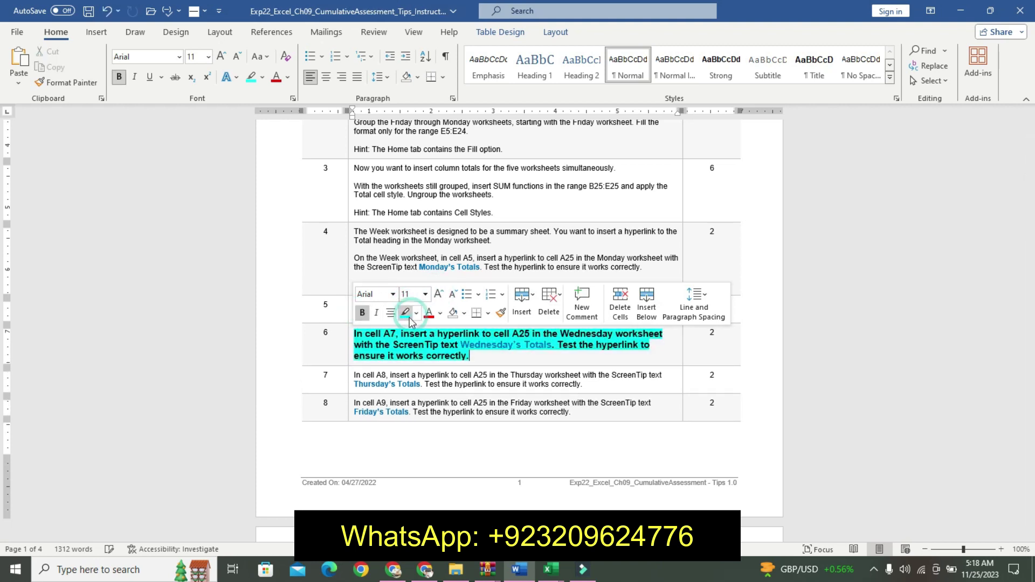
{"action": "left_click_drag", "start_coordinate": [461, 345], "coordinate": [553, 345]}
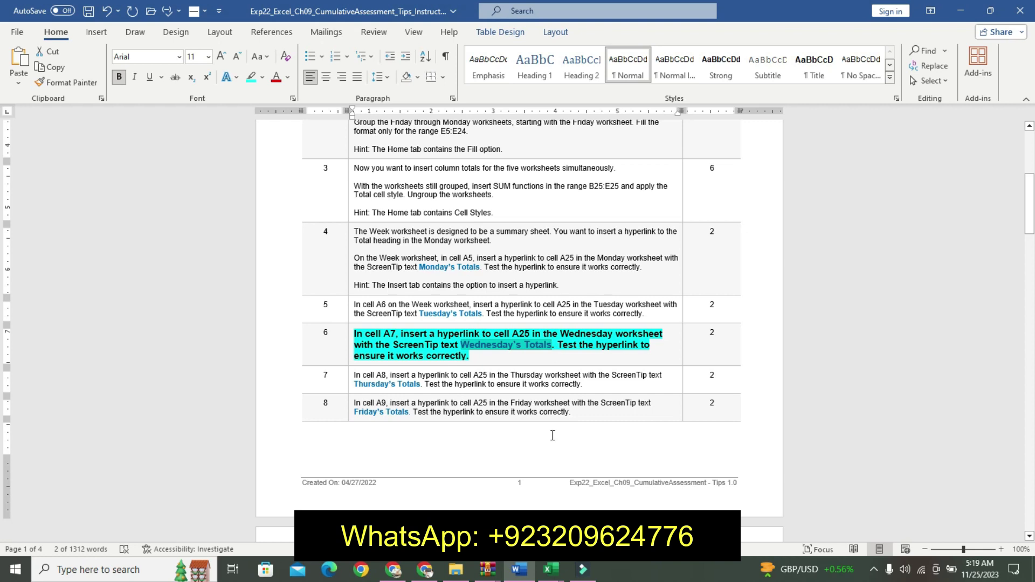
{"action": "mouse_move", "coordinate": [549, 569]}
{"action": "left_click", "coordinate": [581, 495]}
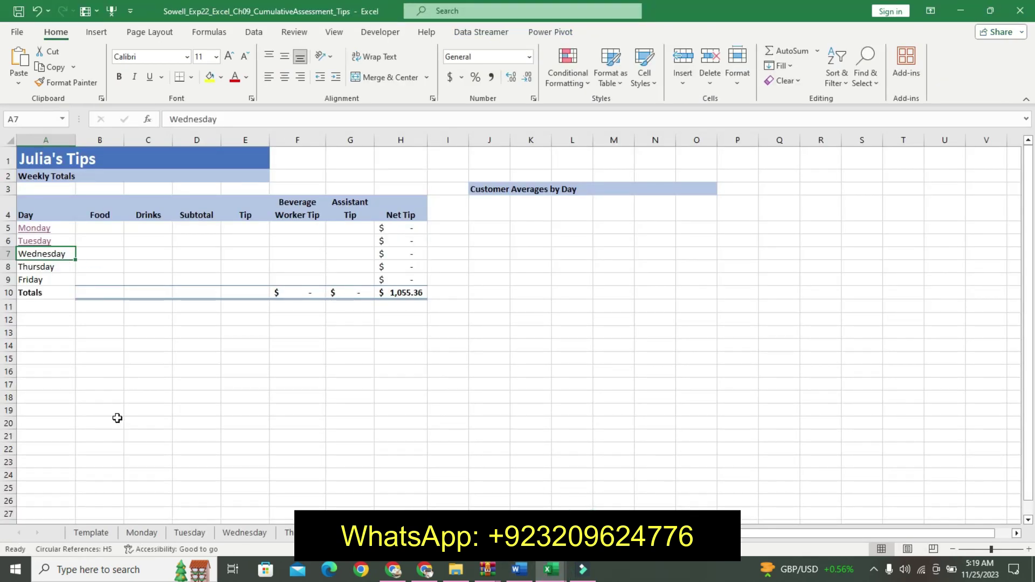
- Hyperlink Wednesday in A7 to the Wednesday sheet's A25 with ScreenTip 'Wednesday's Totals'
{"action": "right_click", "coordinate": [48, 253]}
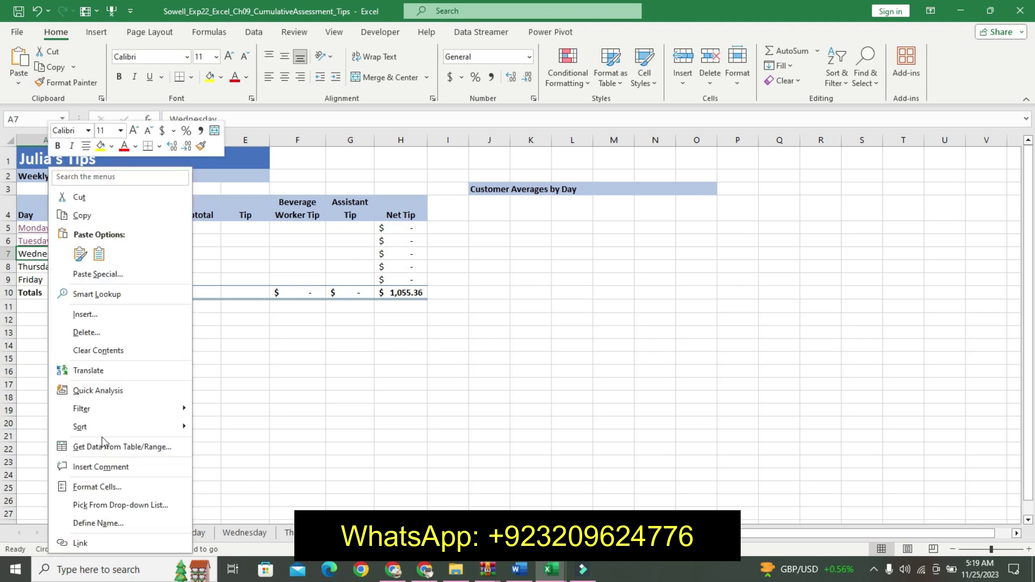
{"action": "left_click", "coordinate": [103, 545]}
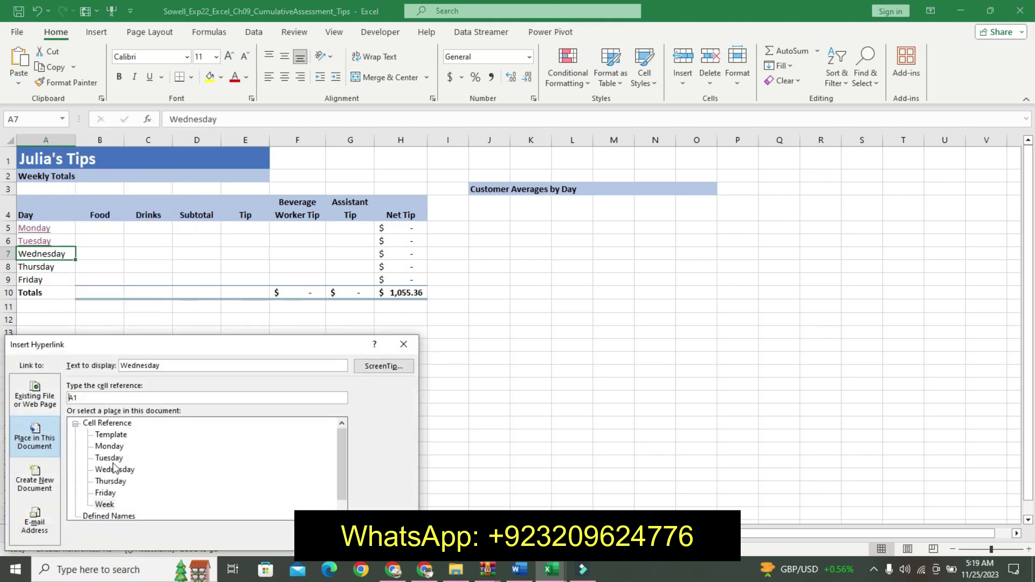
{"action": "left_click", "coordinate": [114, 469]}
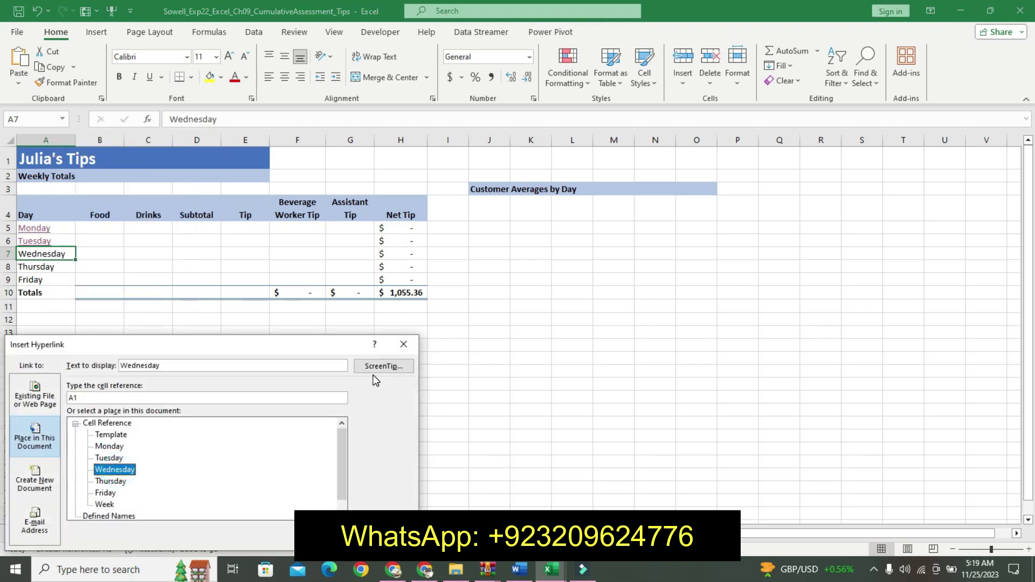
{"action": "left_click", "coordinate": [244, 397]}
{"action": "key", "text": "BackSpace"}
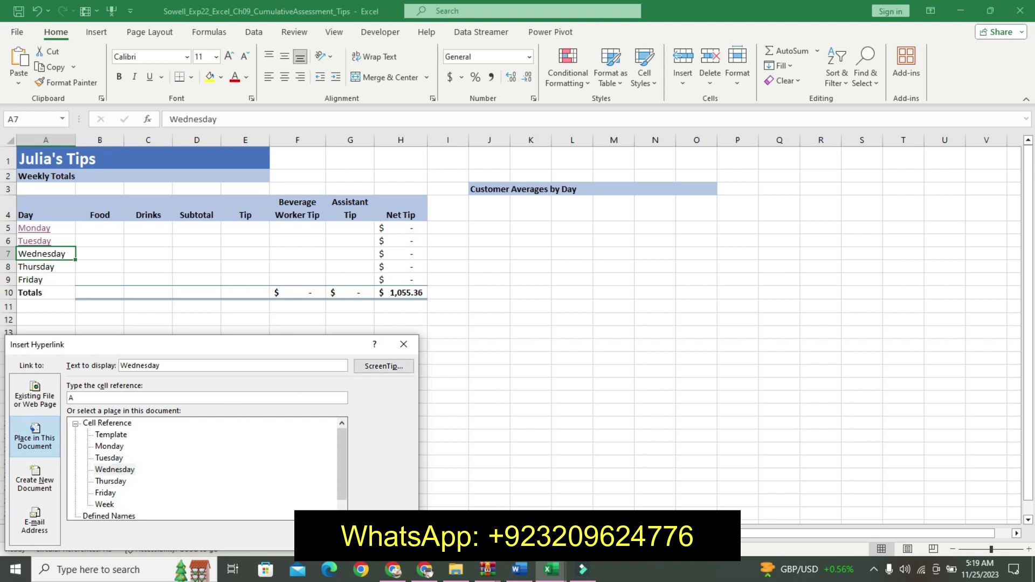
{"action": "left_click", "coordinate": [399, 366]}
{"action": "type", "text": "Wednesday's Totals"}
{"action": "left_click", "coordinate": [132, 538]}
{"action": "key", "text": "Return"}
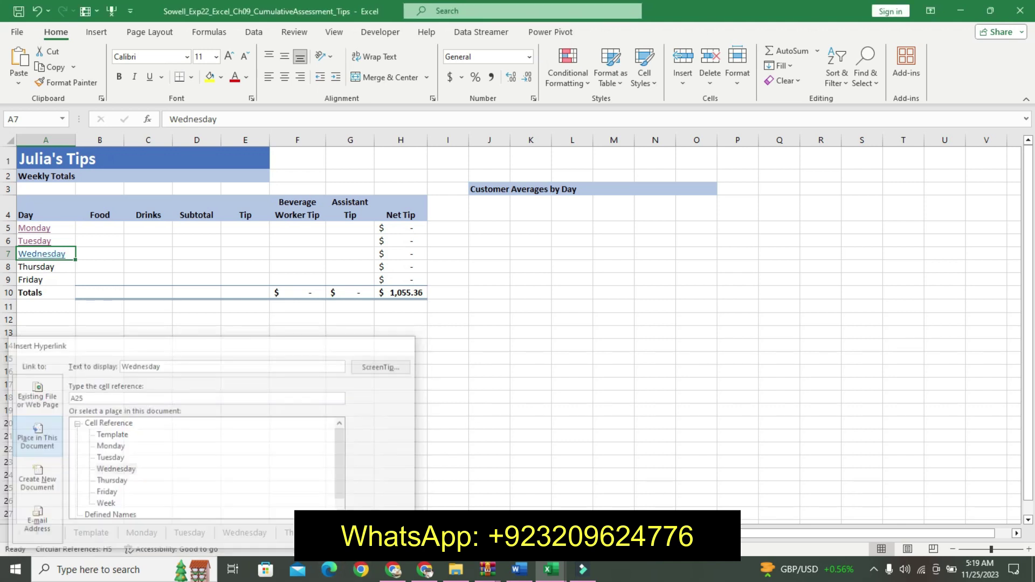
- Test the Wednesday link, then undo the cyan highlight on Word's step 6
{"action": "left_click", "coordinate": [61, 254]}
{"action": "key", "text": "F2"}
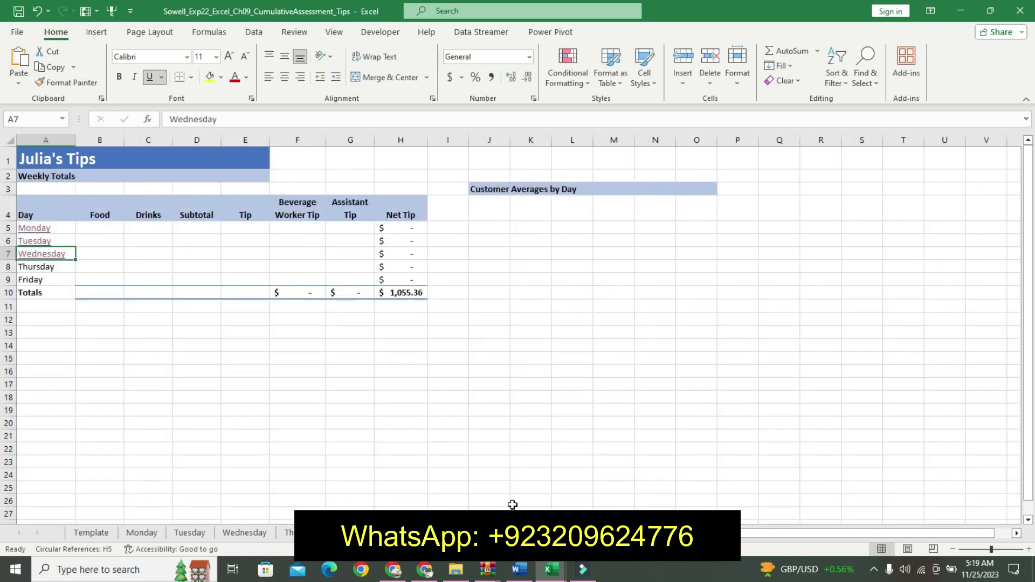
{"action": "left_click", "coordinate": [519, 569]}
{"action": "key", "text": "ctrl+z"}
{"action": "key", "text": "ctrl+z"}
- Undo step 6's emphasis and make step 7 11 pt, bold and cyan-highlighted
{"action": "key", "text": "ctrl+z"}
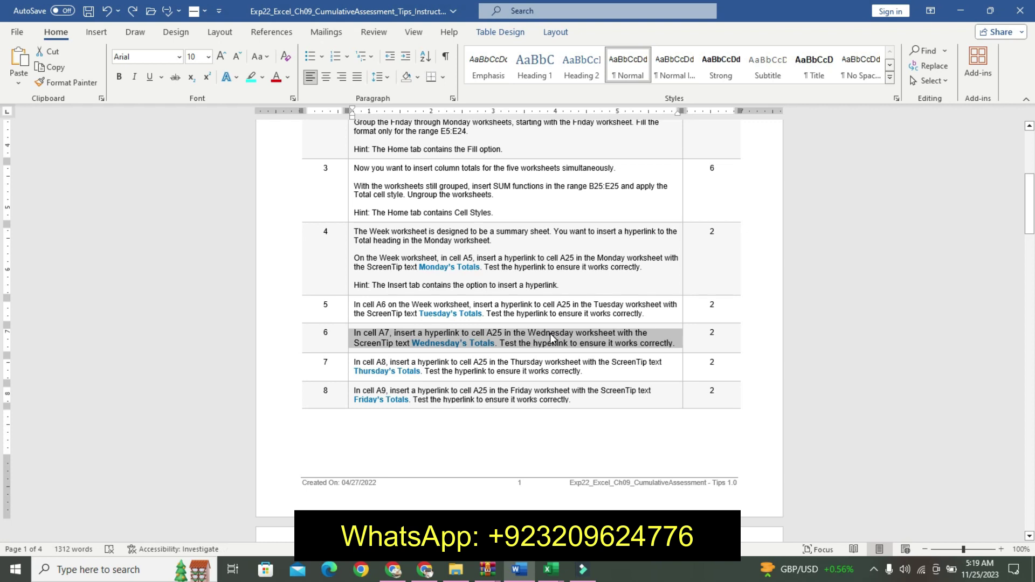
{"action": "key", "text": "ctrl+z"}
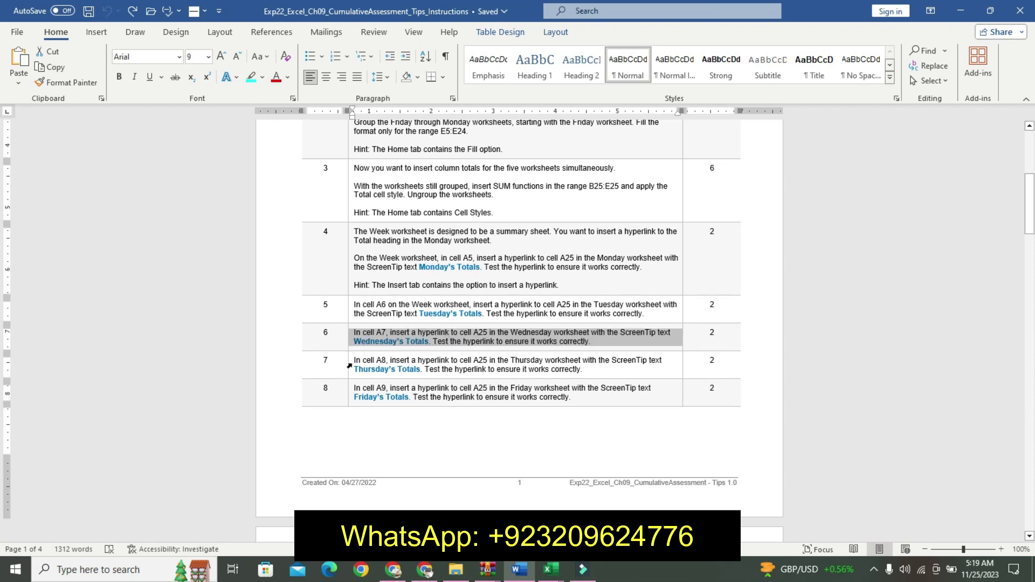
{"action": "left_click", "coordinate": [350, 363]}
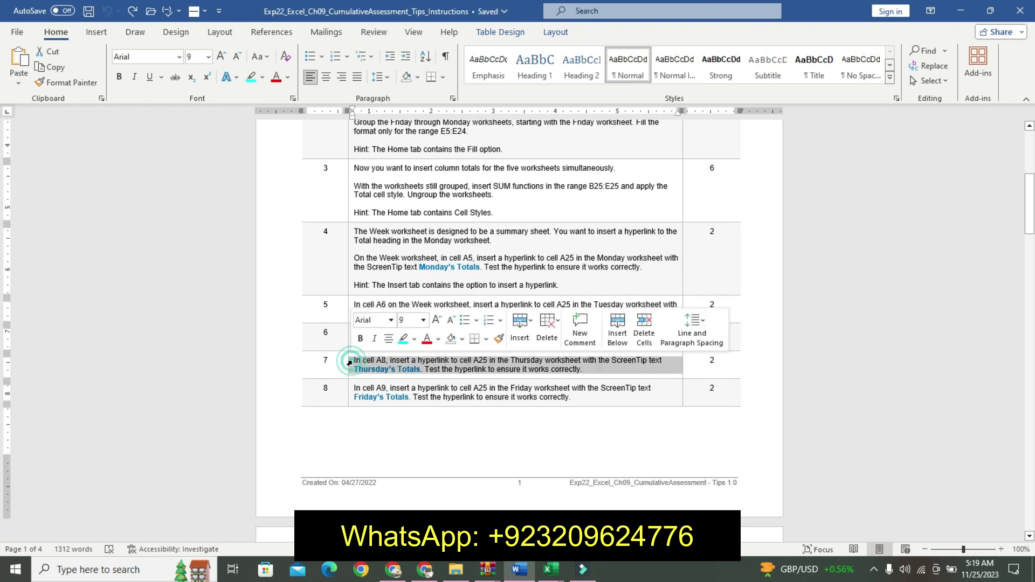
{"action": "left_click", "coordinate": [438, 322]}
{"action": "left_click", "coordinate": [438, 322]}
{"action": "left_click", "coordinate": [360, 339]}
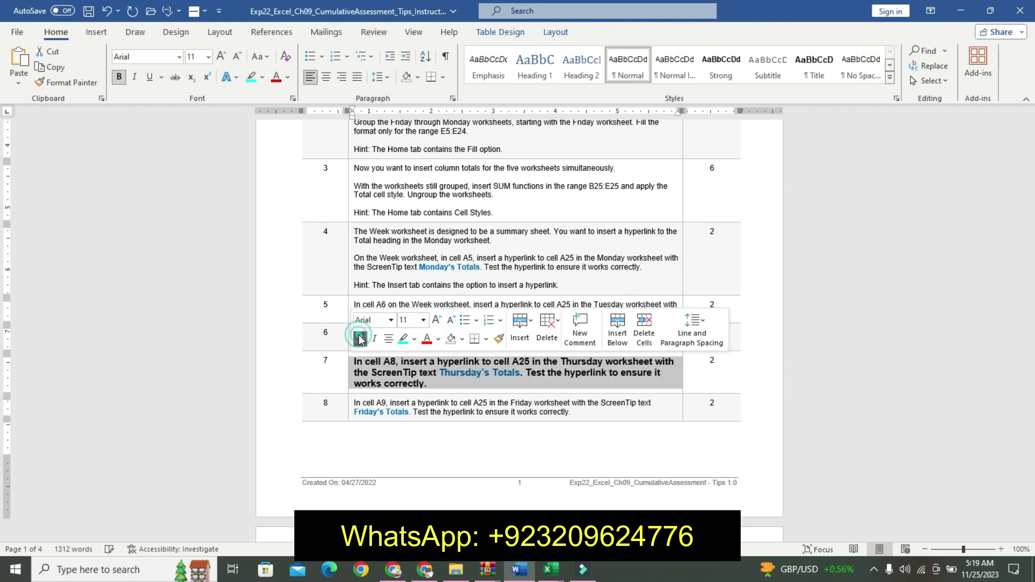
{"action": "left_click", "coordinate": [404, 339]}
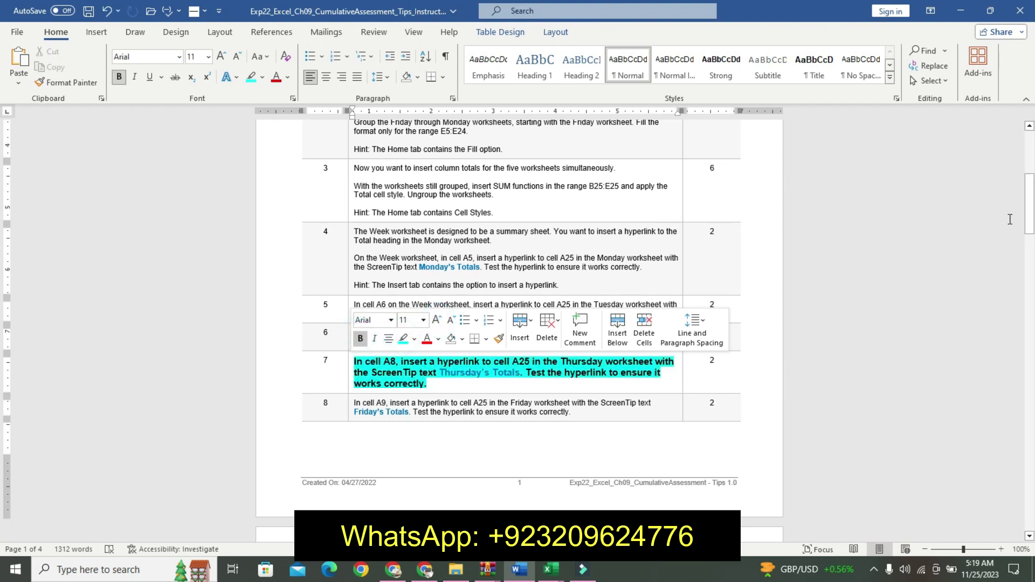
- Select the phrase 'Thursday's Totals' in step 7 and return to the Tips workbook
{"action": "scroll", "coordinate": [2, 216], "scroll_direction": "down", "scroll_amount": 2}
{"action": "scroll", "coordinate": [2, 219], "scroll_direction": "down", "scroll_amount": 2}
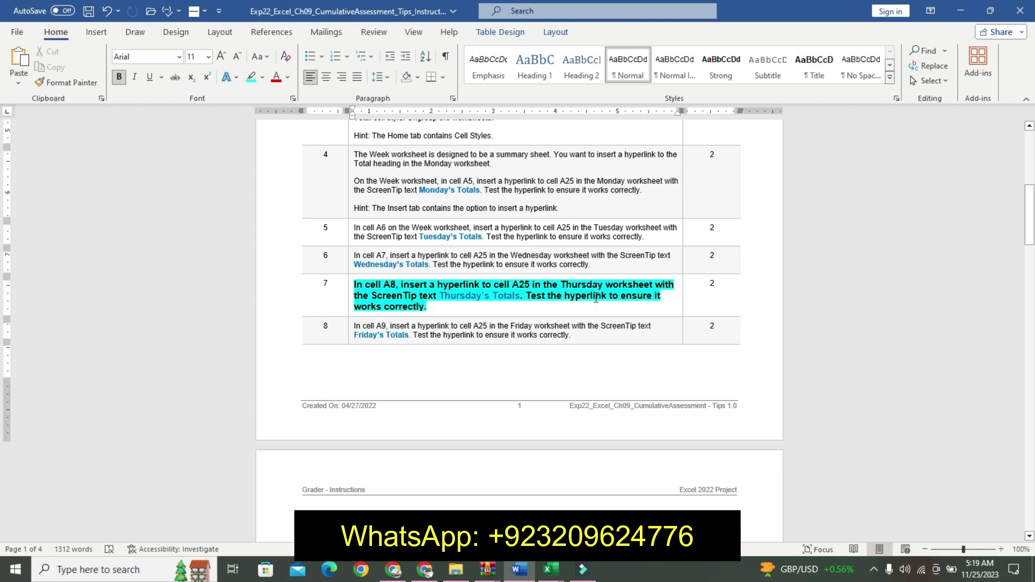
{"action": "left_click_drag", "start_coordinate": [440, 296], "coordinate": [519, 298]}
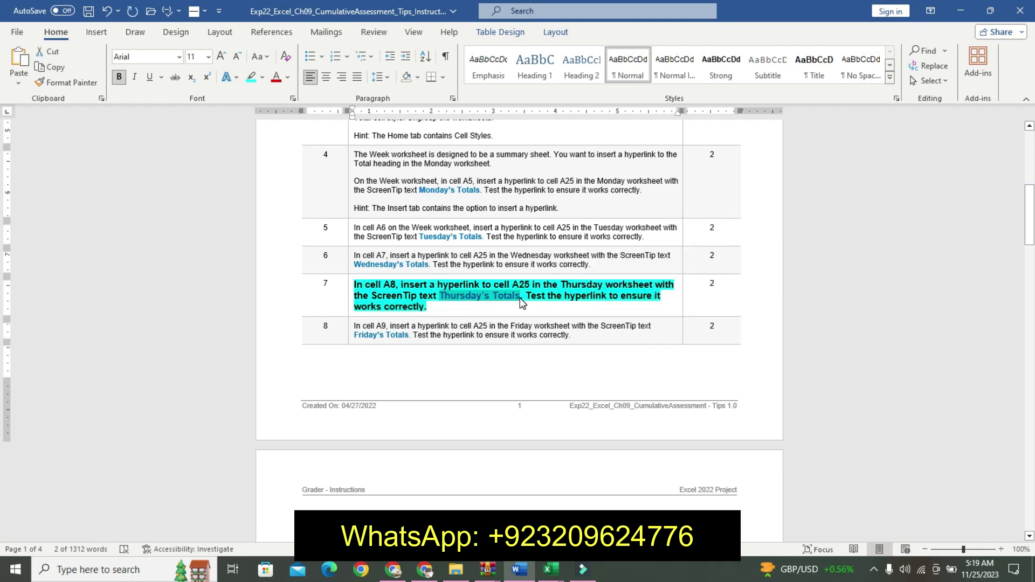
{"action": "left_click", "coordinate": [550, 569]}
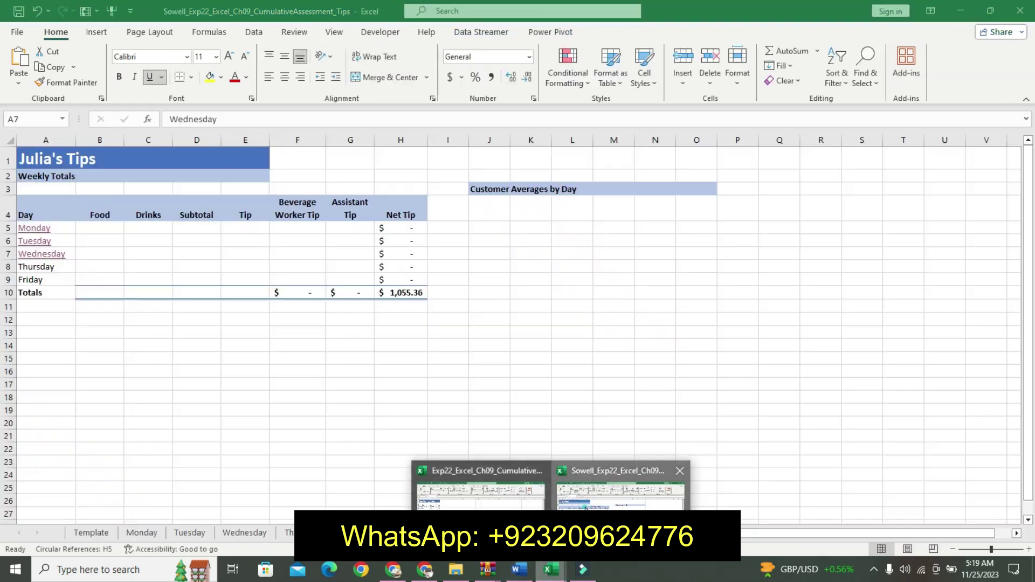
{"action": "mouse_move", "coordinate": [550, 571]}
{"action": "left_click", "coordinate": [620, 493]}
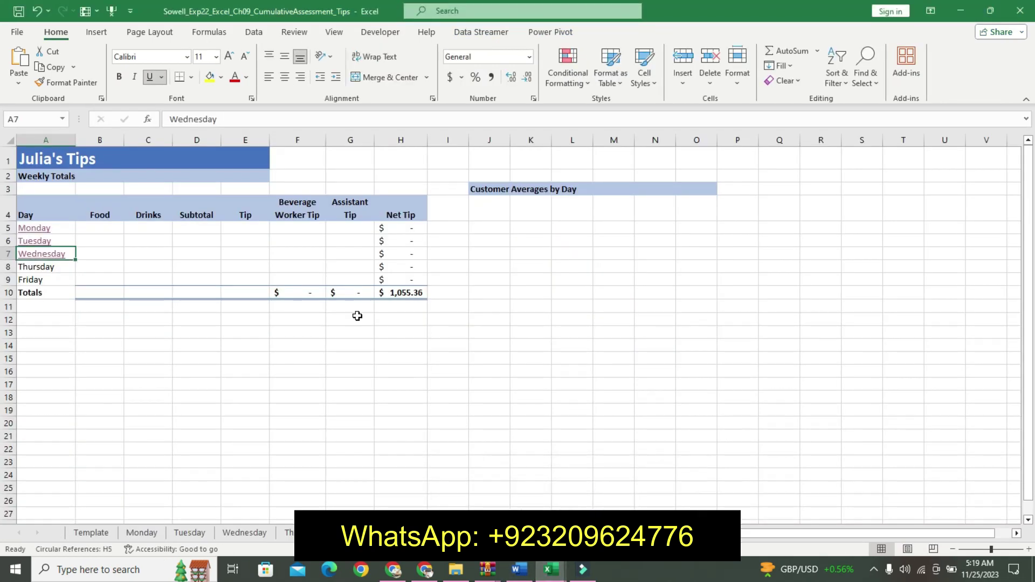
- Start a hyperlink for Thursday in A8 targeting cell A25 of the Thursday sheet
{"action": "right_click", "coordinate": [59, 270]}
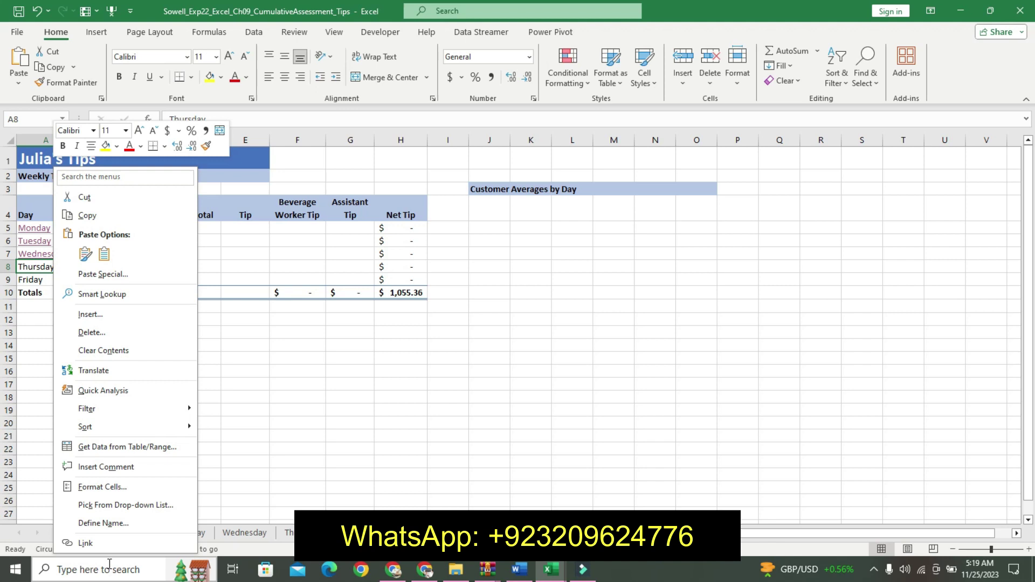
{"action": "left_click", "coordinate": [85, 543]}
{"action": "left_click", "coordinate": [511, 569]}
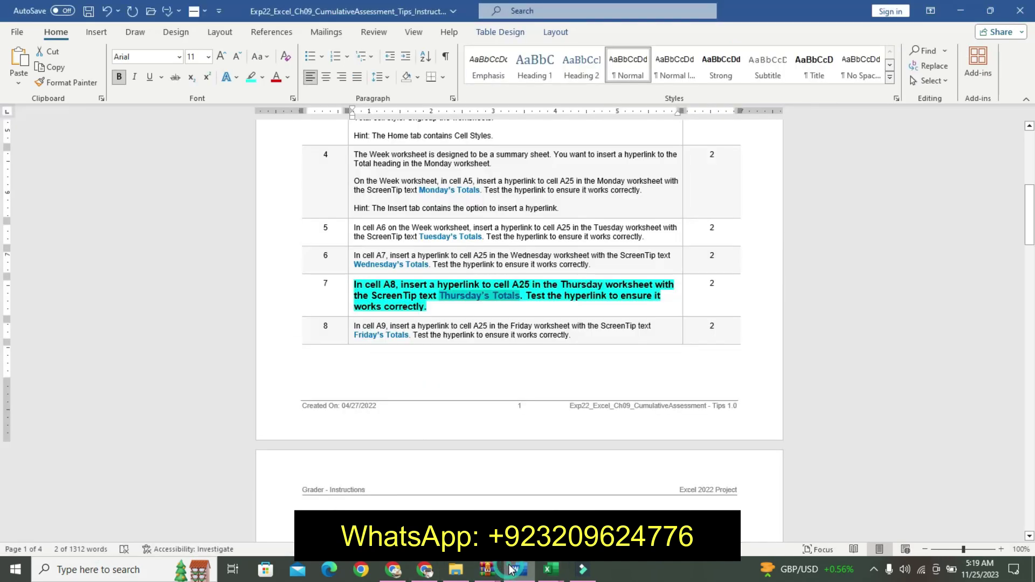
{"action": "mouse_move", "coordinate": [550, 569]}
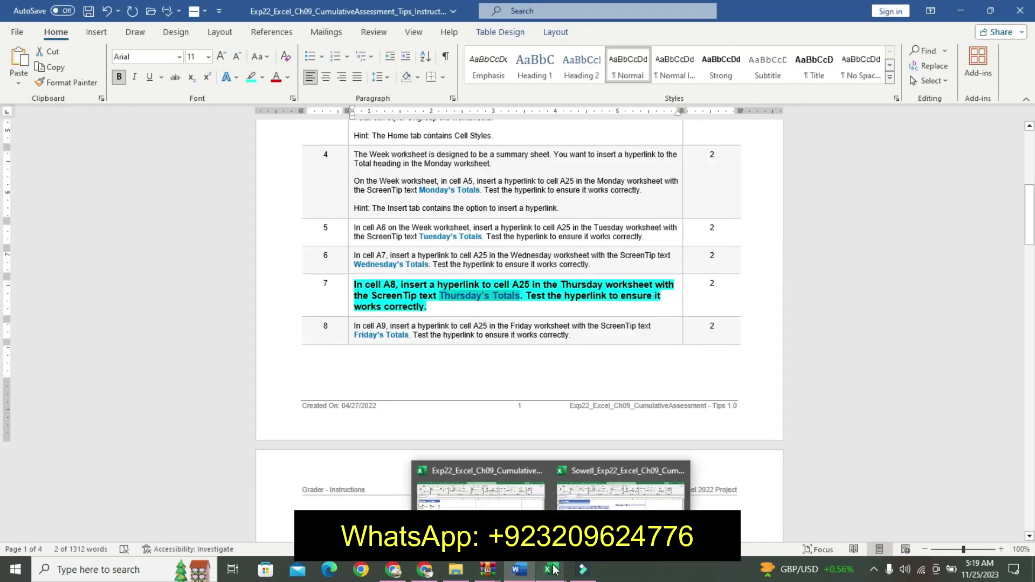
{"action": "left_click", "coordinate": [620, 485]}
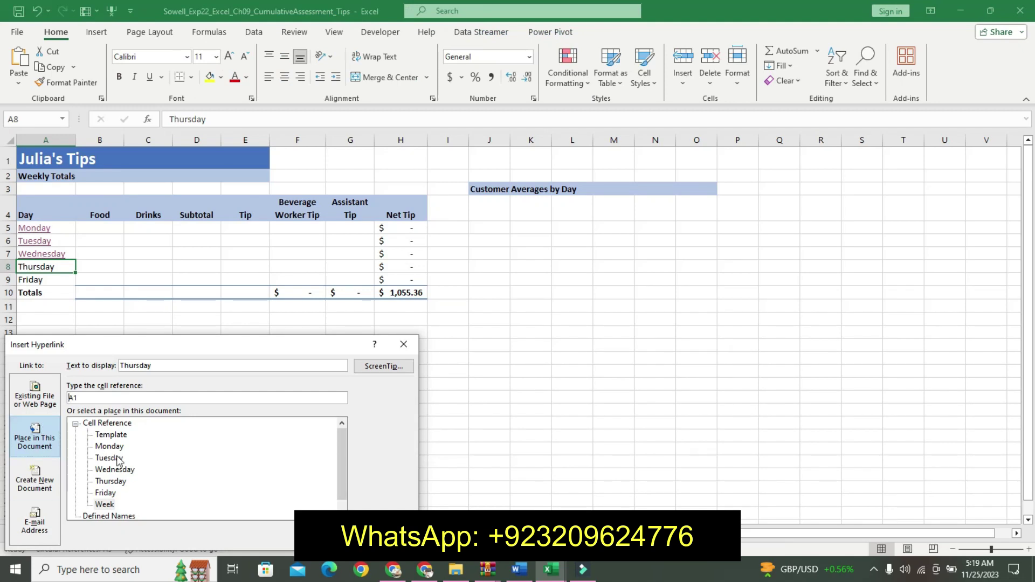
{"action": "left_click", "coordinate": [115, 481]}
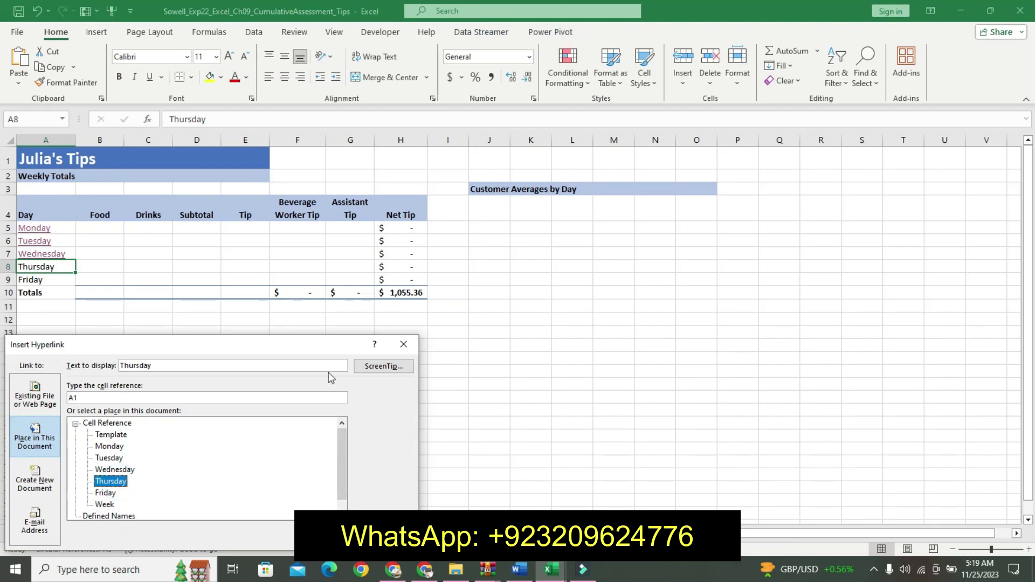
{"action": "left_click", "coordinate": [213, 398]}
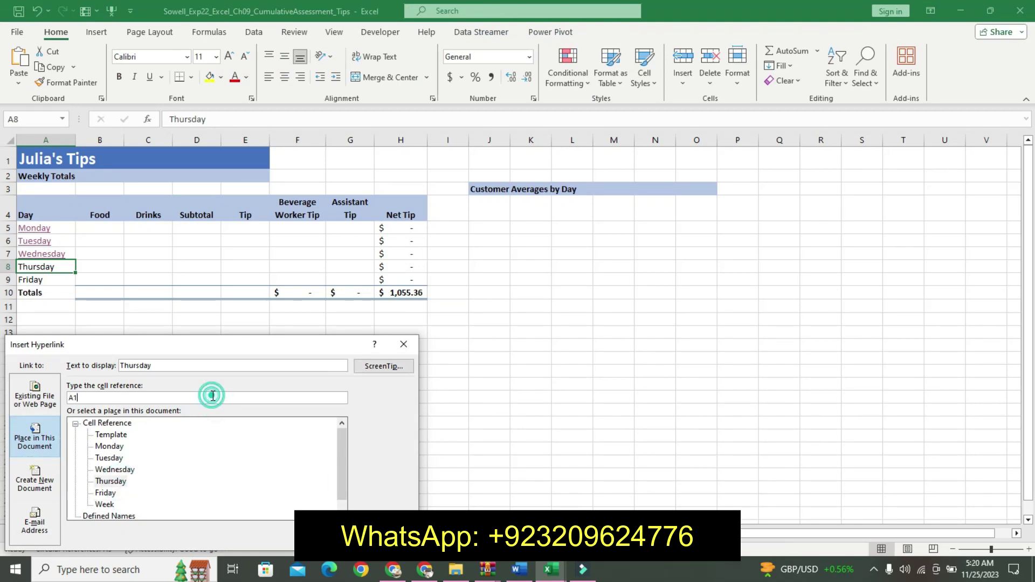
{"action": "type", "text": "222222222222225"}
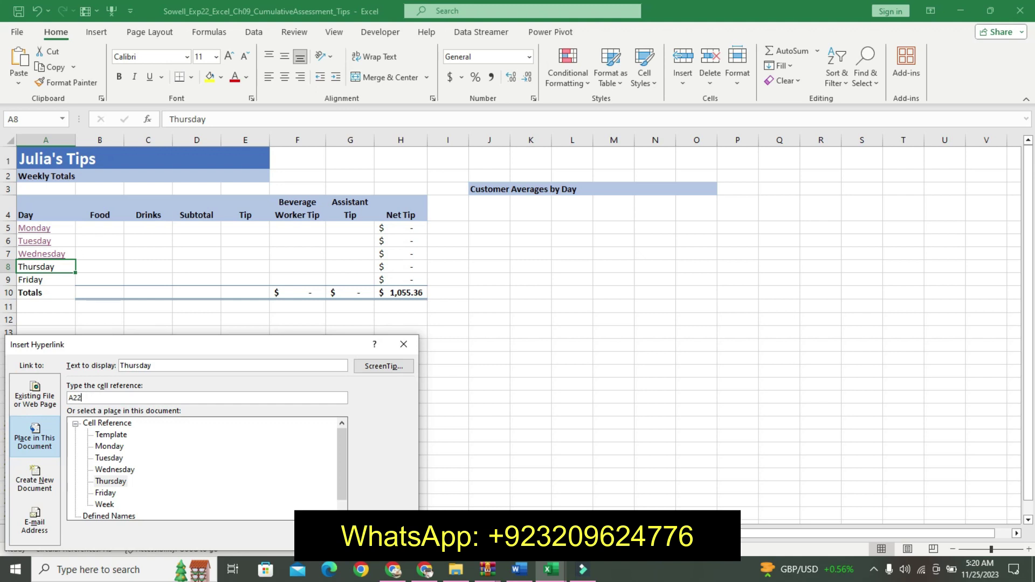
- Give the link the ScreenTip 'Thursday's Totals', finish it and test it
{"action": "left_click", "coordinate": [399, 366]}
{"action": "key", "text": "super"}
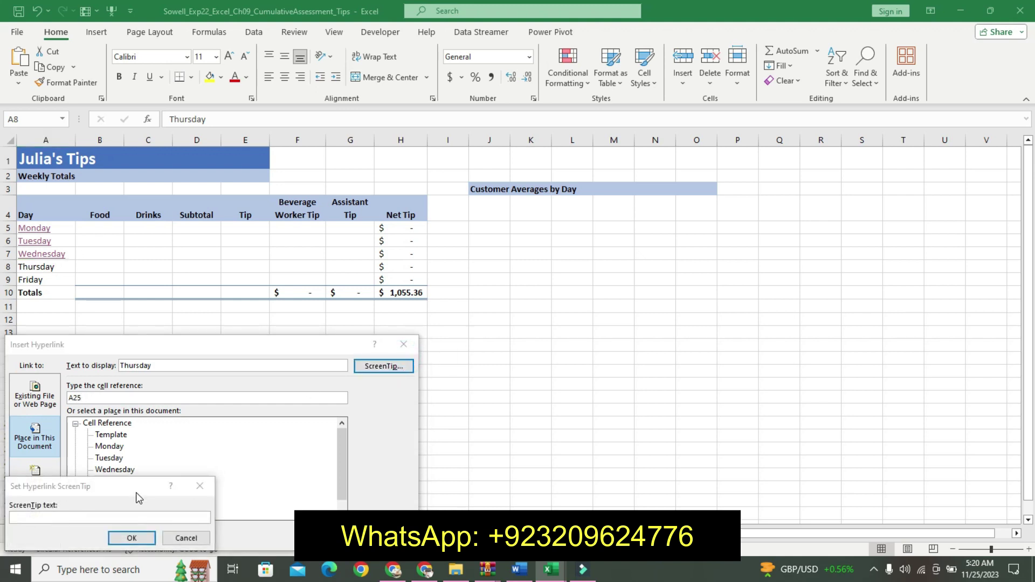
{"action": "type", "text": "Thursday's Totals"}
{"action": "left_click", "coordinate": [560, 310]}
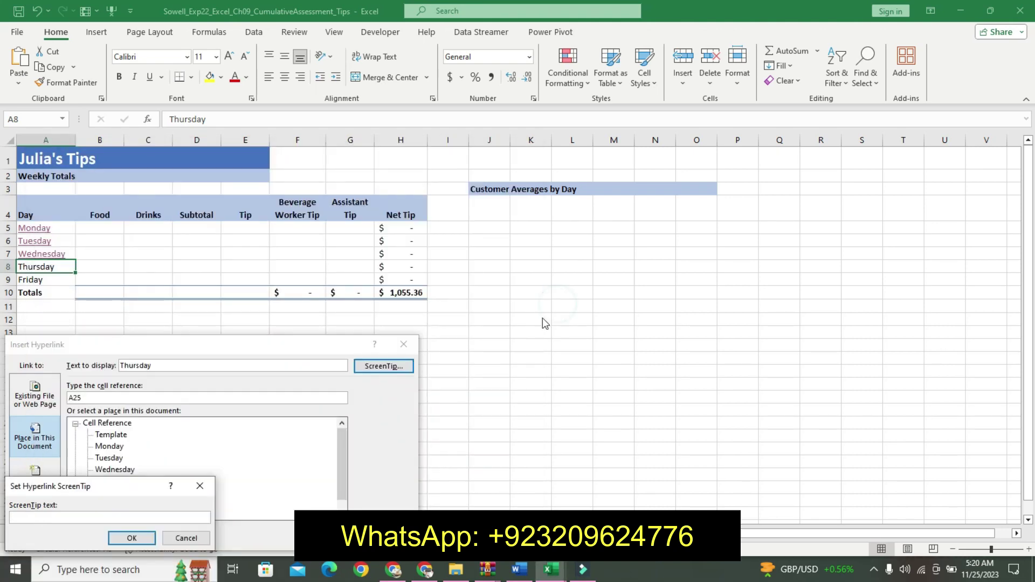
{"action": "type", "text": "Thursday's Totals"}
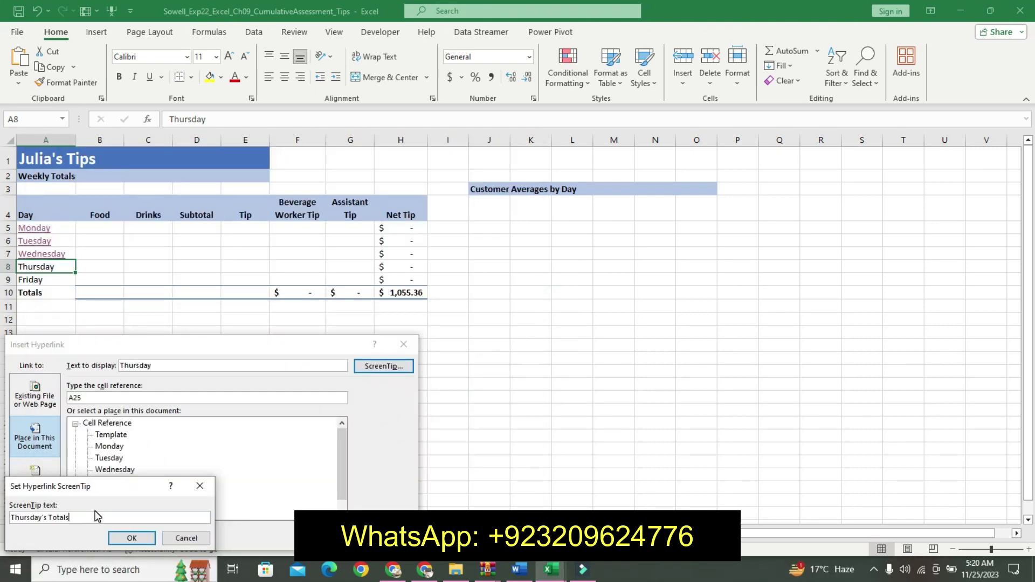
{"action": "left_click", "coordinate": [132, 538]}
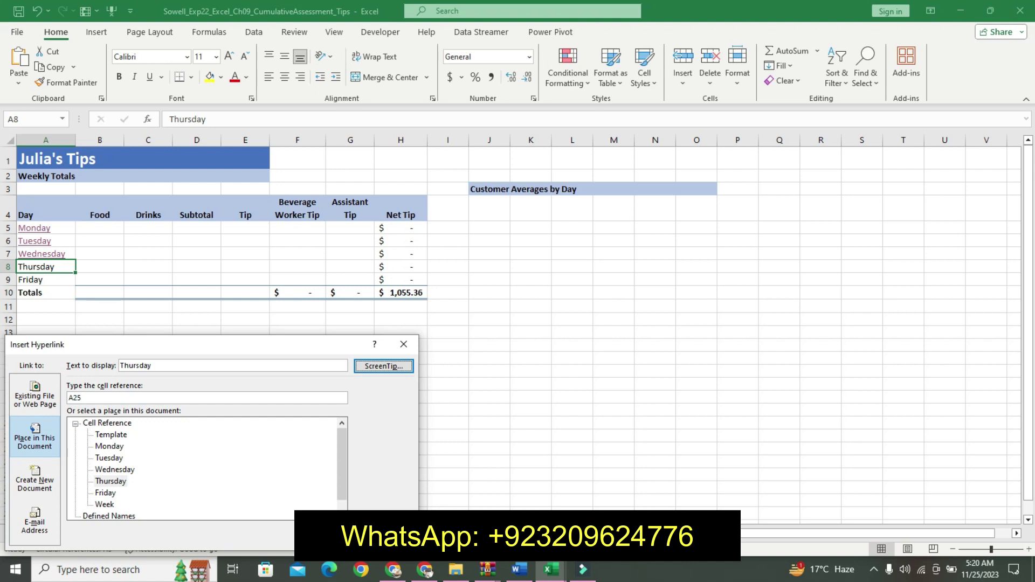
{"action": "left_click", "coordinate": [340, 538]}
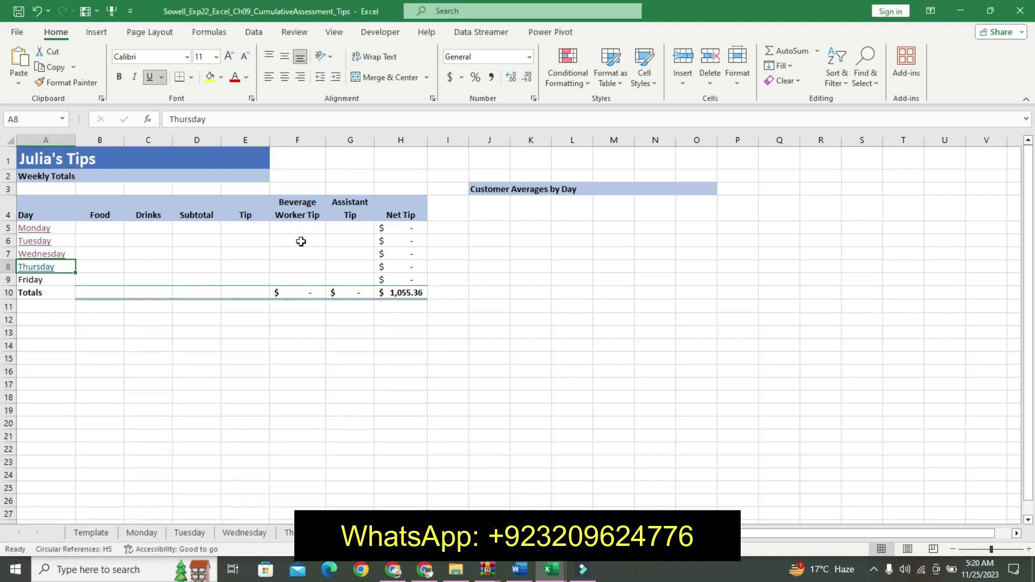
{"action": "left_click", "coordinate": [42, 270]}
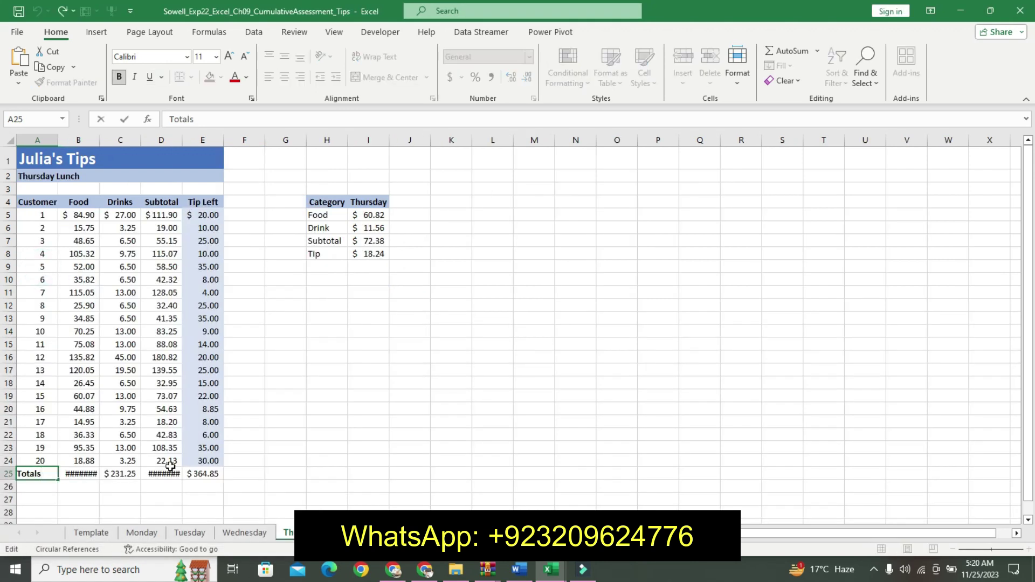
{"action": "left_click", "coordinate": [385, 532]}
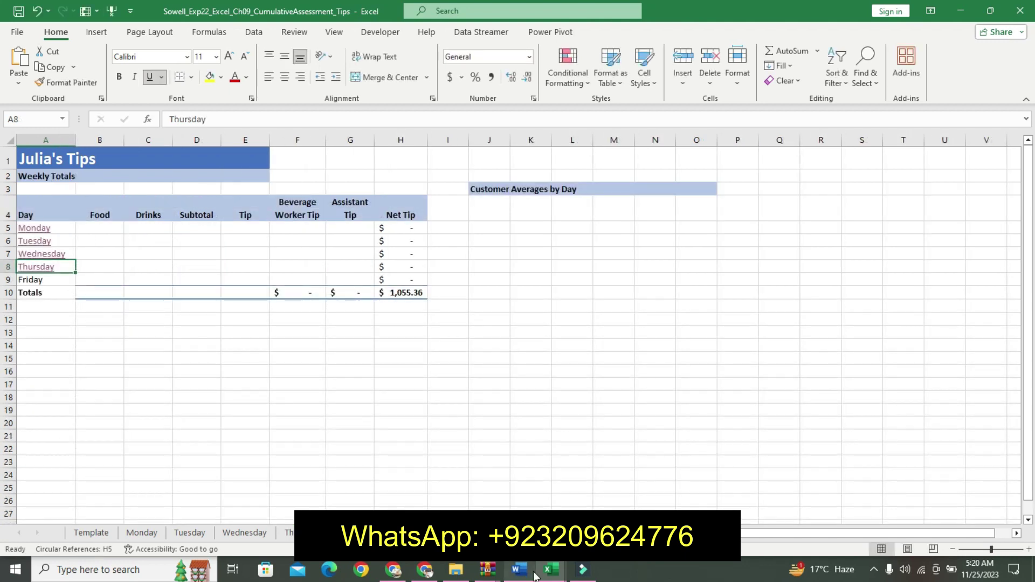
- Undo the emphasis on step 7 in Word, restoring plain text
{"action": "left_click", "coordinate": [519, 569]}
{"action": "key", "text": "ctrl+z"}
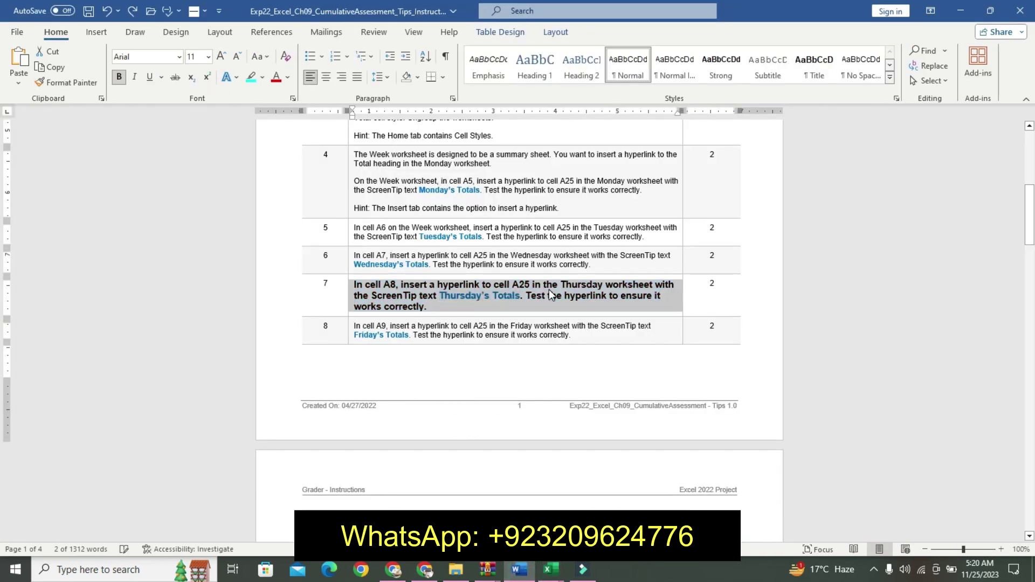
{"action": "key", "text": "ctrl+z"}
{"action": "scroll", "coordinate": [620, 216], "scroll_direction": "down", "scroll_amount": 1}
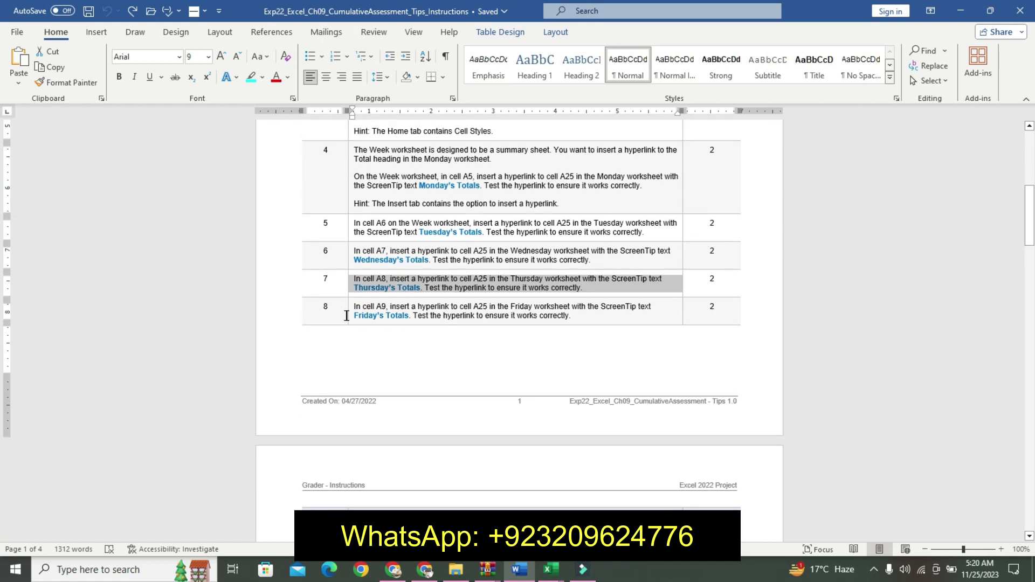
- Make step 8 11 pt, bold and cyan-highlighted, and select 'Friday's Totals'
{"action": "left_click", "coordinate": [349, 317]}
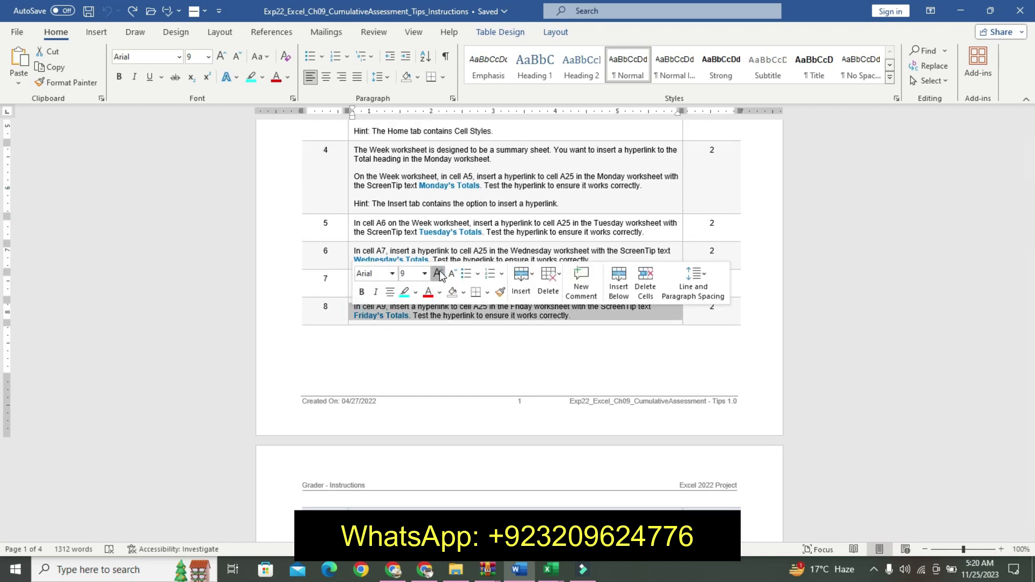
{"action": "left_click", "coordinate": [439, 275]}
{"action": "left_click", "coordinate": [440, 275]}
{"action": "left_click", "coordinate": [361, 292]}
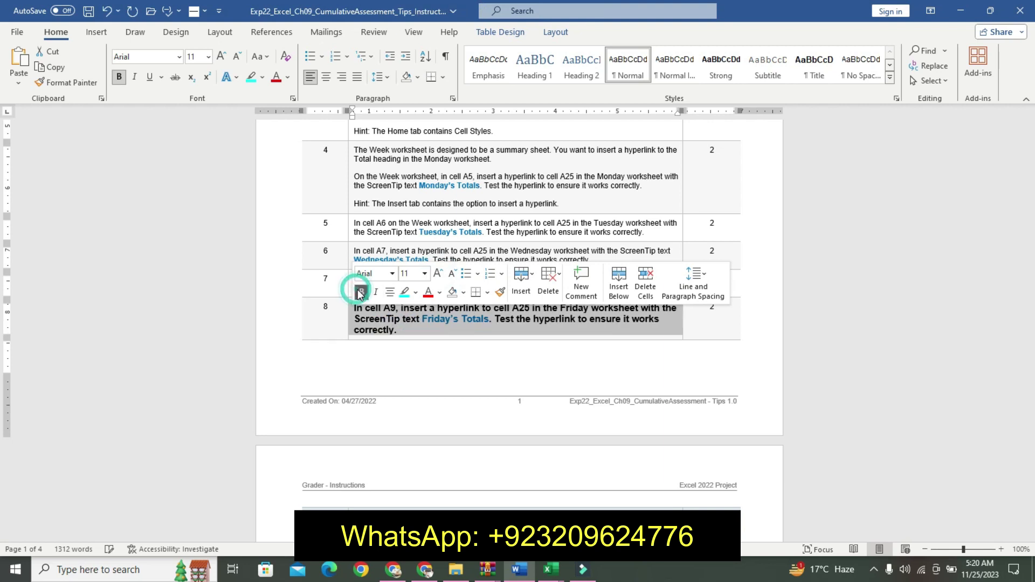
{"action": "left_click", "coordinate": [406, 292]}
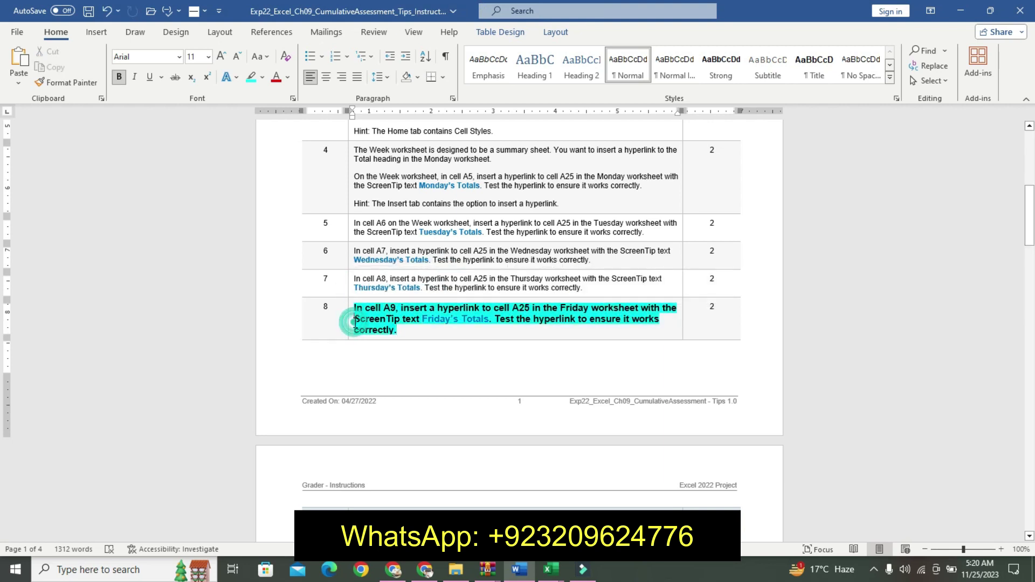
{"action": "left_click_drag", "start_coordinate": [423, 319], "coordinate": [474, 316]}
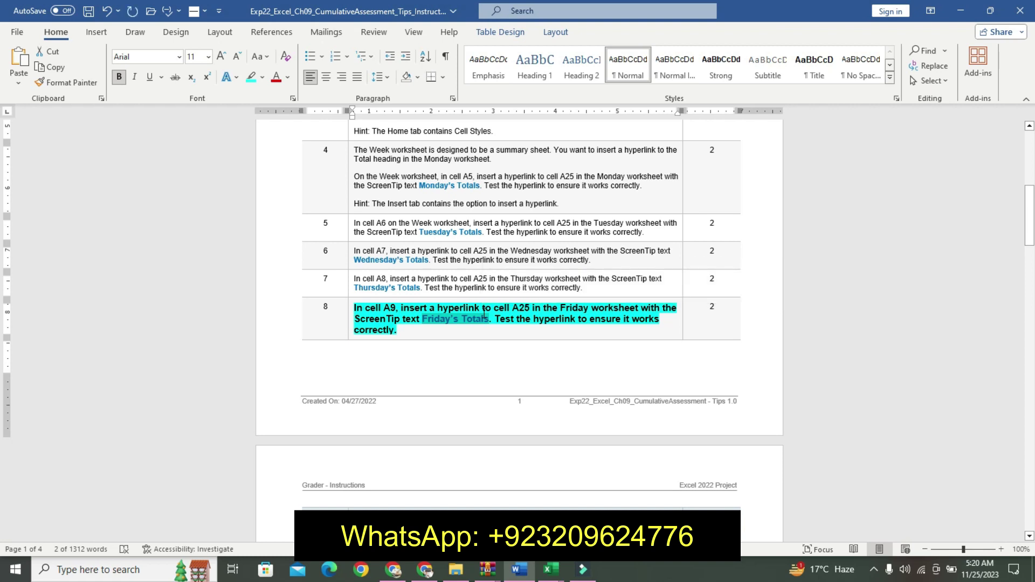
{"action": "left_click", "coordinate": [550, 570]}
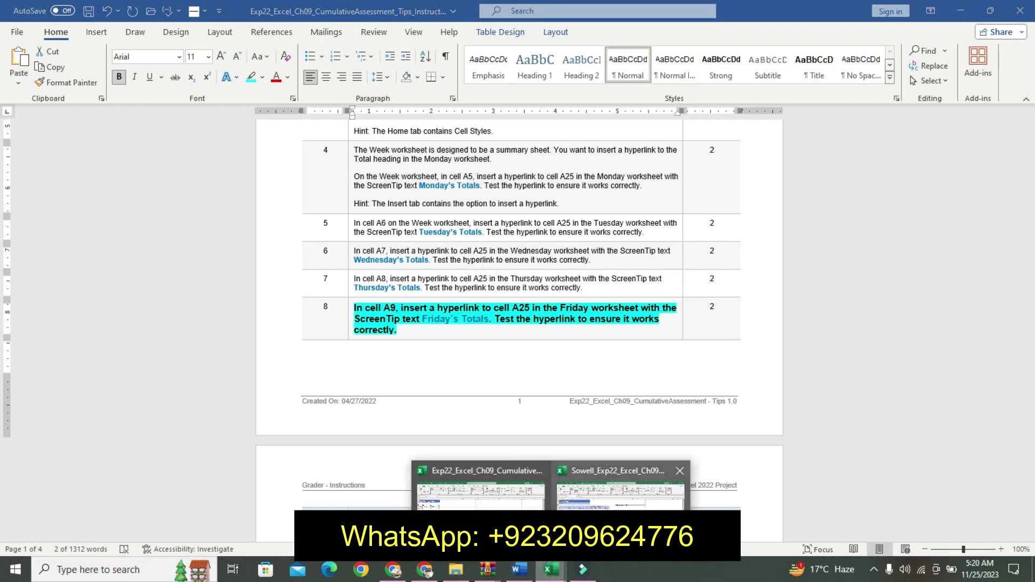
{"action": "left_click", "coordinate": [620, 490]}
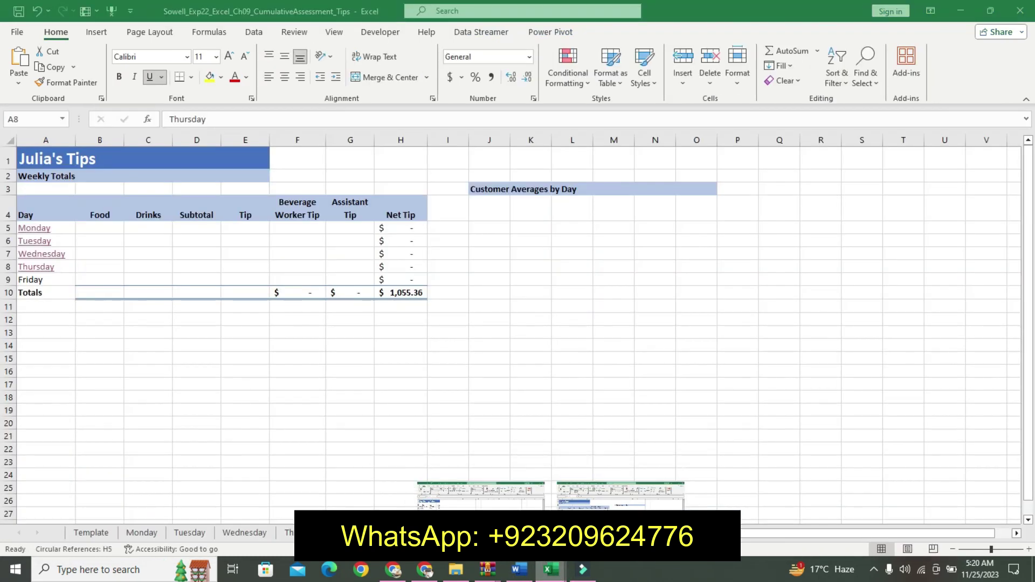
- Hyperlink Friday in A9 to the Friday sheet's A25 with ScreenTip 'Friday's Totals'
{"action": "left_click", "coordinate": [66, 277]}
{"action": "right_click", "coordinate": [56, 278]}
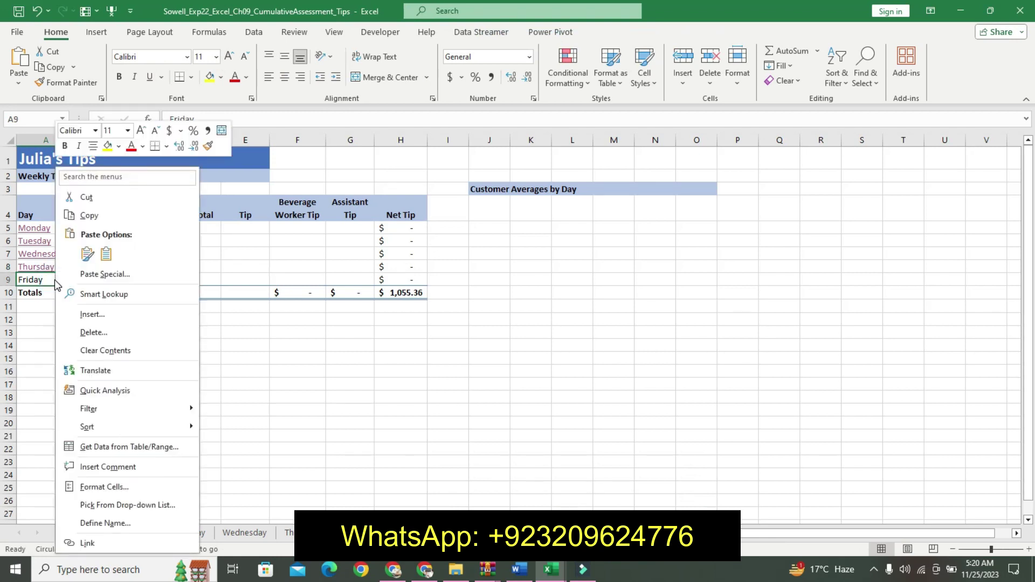
{"action": "left_click", "coordinate": [97, 544]}
{"action": "left_click", "coordinate": [105, 492]}
{"action": "left_click", "coordinate": [103, 398]}
{"action": "key", "text": "BackSpace"}
{"action": "type", "text": "A25"}
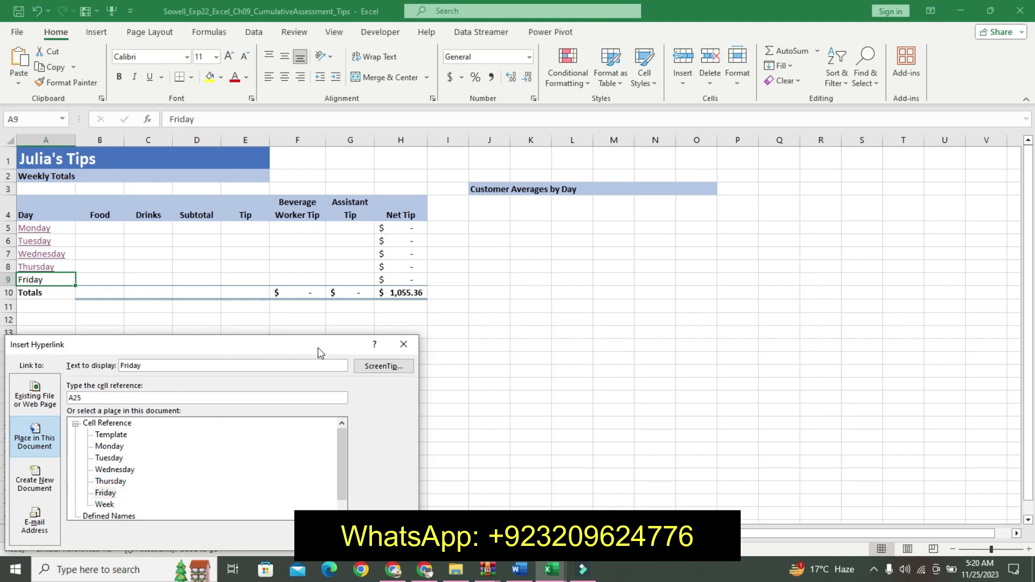
{"action": "left_click", "coordinate": [354, 368]}
{"action": "type", "text": "Friday's Totals"}
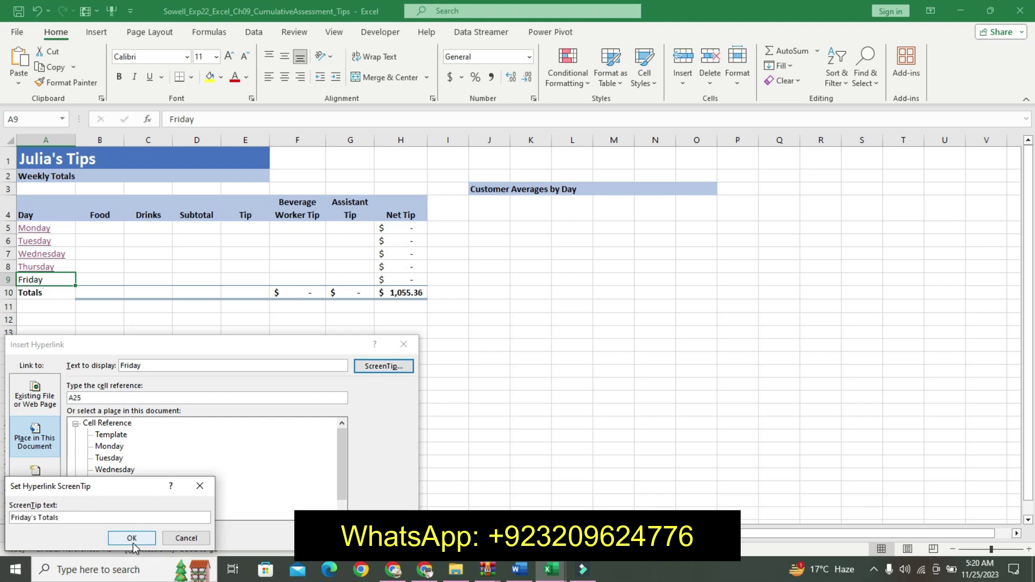
{"action": "left_click", "coordinate": [134, 540]}
{"action": "left_click", "coordinate": [344, 537]}
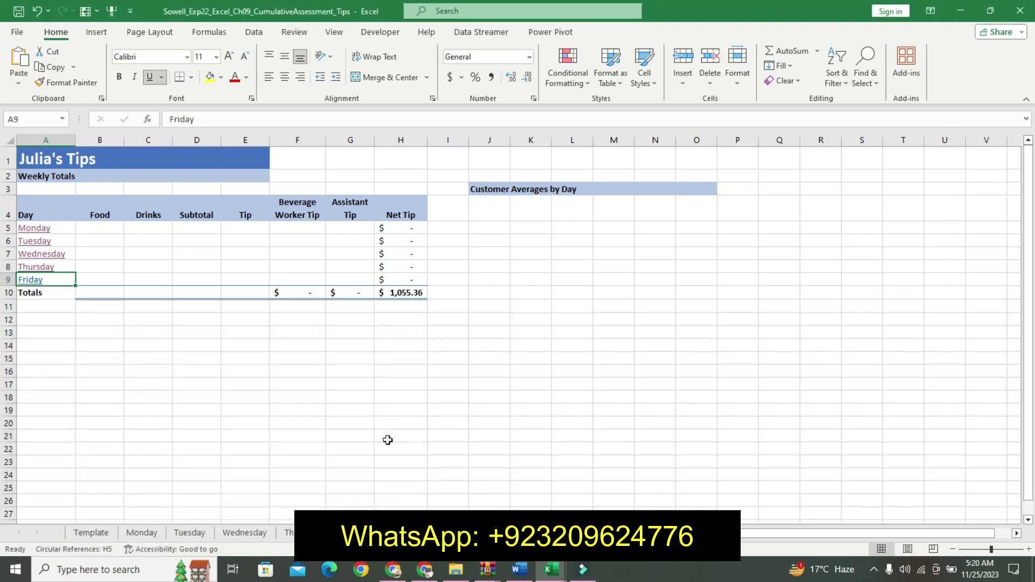
- Test the Friday link, return to the Week sheet, and undo step 8's emphasis in Word
{"action": "left_click", "coordinate": [36, 280]}
{"action": "key", "text": "ctrl+Page_Down"}
{"action": "left_click", "coordinate": [519, 569]}
{"action": "key", "text": "ctrl+z"}
{"action": "key", "text": "ctrl+z"}
{"action": "key", "text": "ctrl+z"}
{"action": "key", "text": "ctrl+z"}
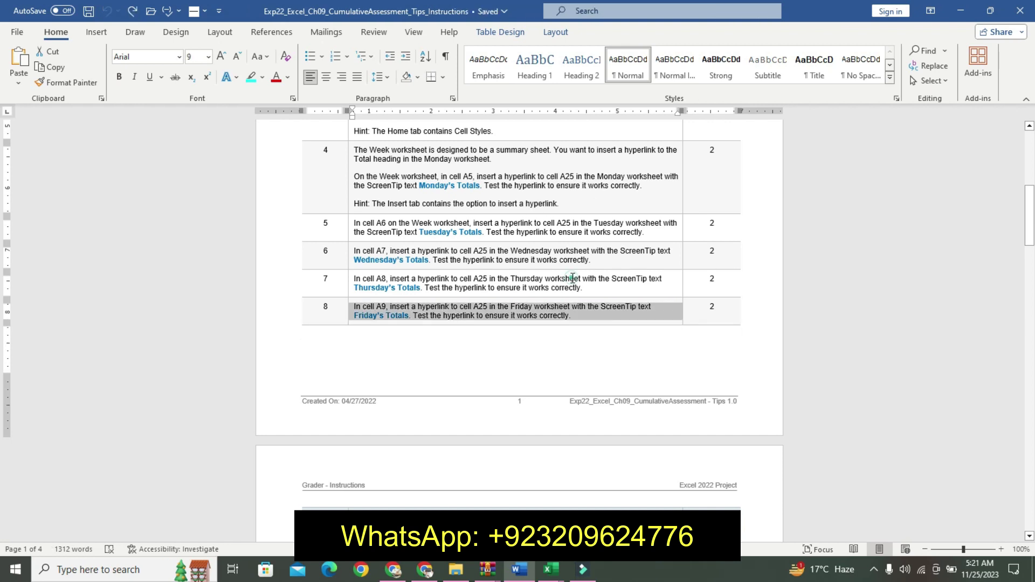
- Scroll to page 2 and select the step 9 instruction about cell B5
{"action": "left_click", "coordinate": [571, 279]}
{"action": "scroll", "coordinate": [917, 205], "scroll_direction": "down", "scroll_amount": 5}
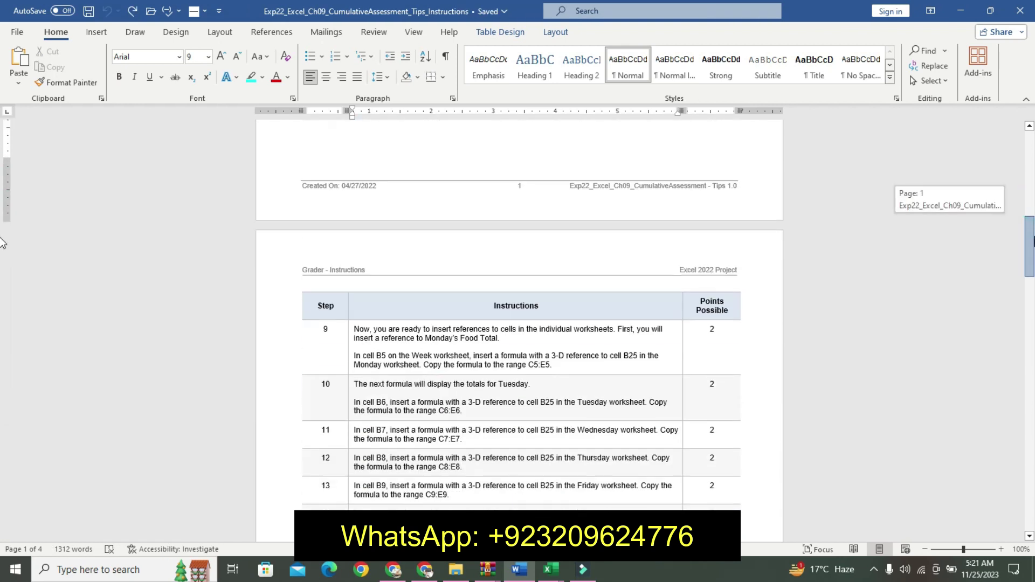
{"action": "scroll", "coordinate": [873, 189], "scroll_direction": "down", "scroll_amount": 5}
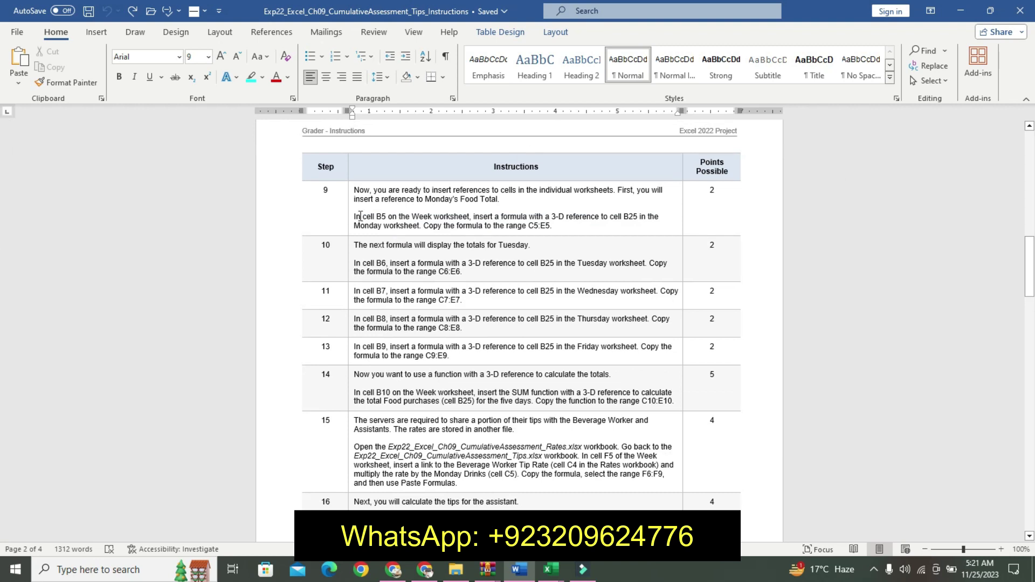
{"action": "left_click_drag", "start_coordinate": [360, 216], "coordinate": [559, 226]}
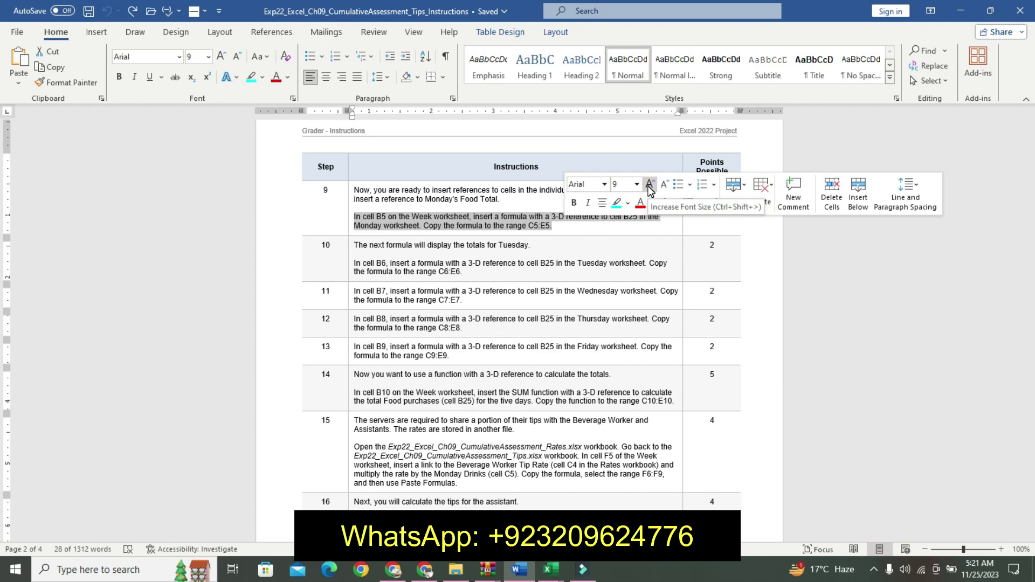
- Make the step 9 instruction 12 pt, bold and cyan-highlighted
{"action": "left_click", "coordinate": [649, 186]}
{"action": "left_click", "coordinate": [649, 186]}
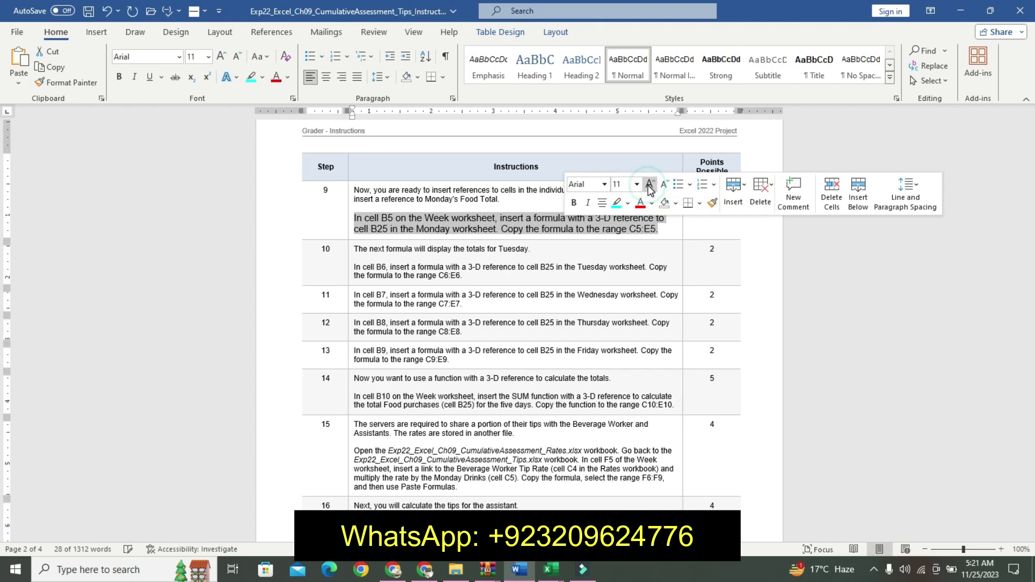
{"action": "left_click", "coordinate": [649, 186]}
{"action": "left_click", "coordinate": [574, 202]}
{"action": "left_click", "coordinate": [617, 202]}
{"action": "left_click_drag", "start_coordinate": [410, 249], "coordinate": [353, 207]}
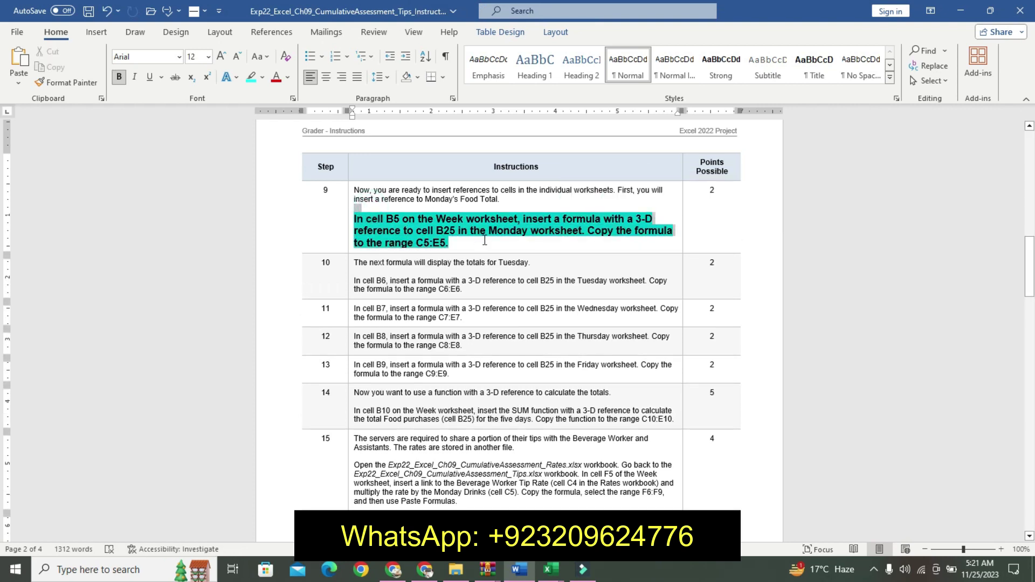
{"action": "left_click", "coordinate": [551, 569]}
{"action": "mouse_move", "coordinate": [619, 485]}
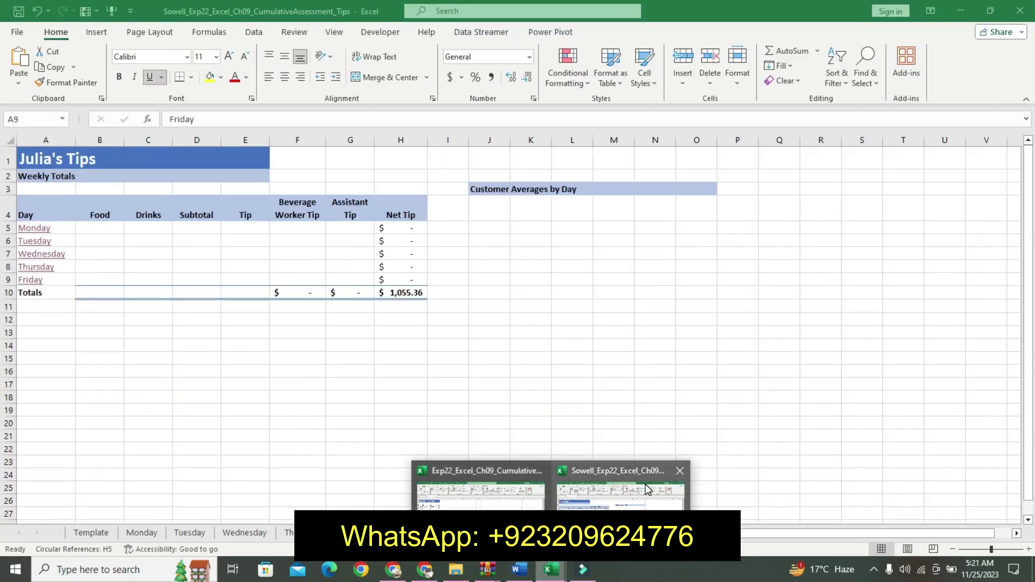
{"action": "left_click", "coordinate": [647, 489]}
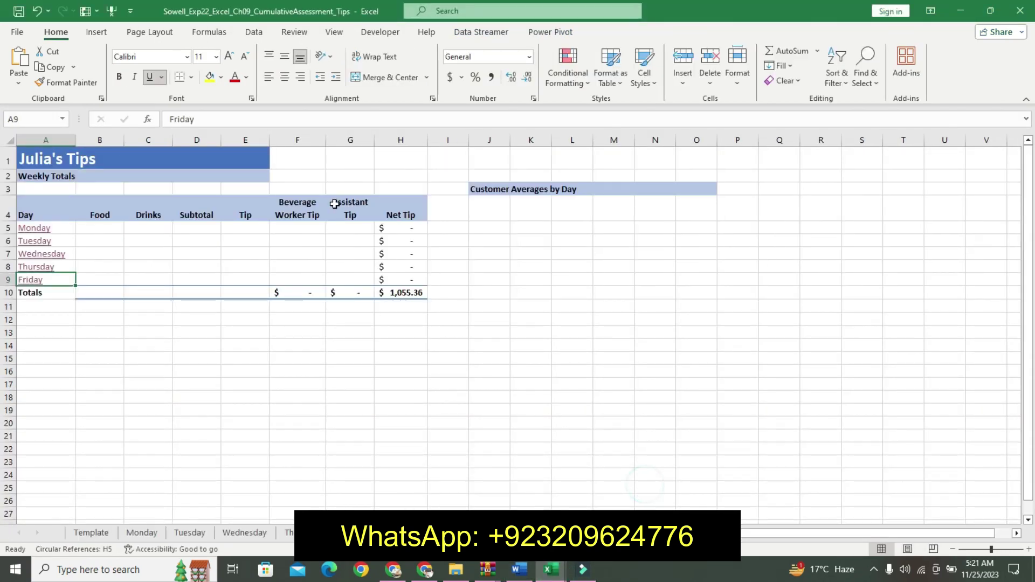
- Enter the 3-D reference =Monday!B25 in Week cell B5
{"action": "left_click", "coordinate": [104, 228]}
{"action": "type", "text": "="}
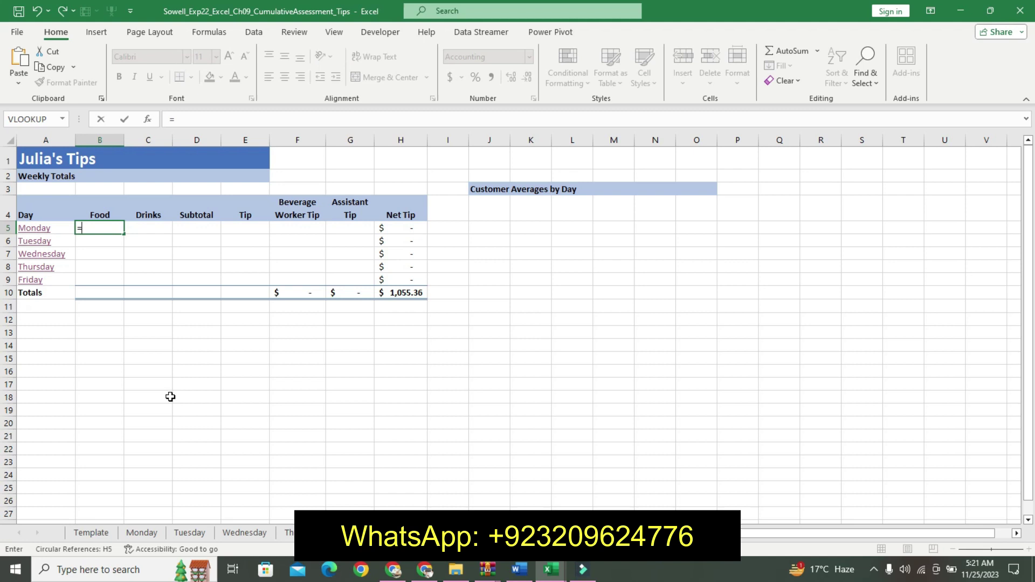
{"action": "left_click", "coordinate": [141, 533]}
{"action": "left_click", "coordinate": [79, 473]}
{"action": "key", "text": "Return"}
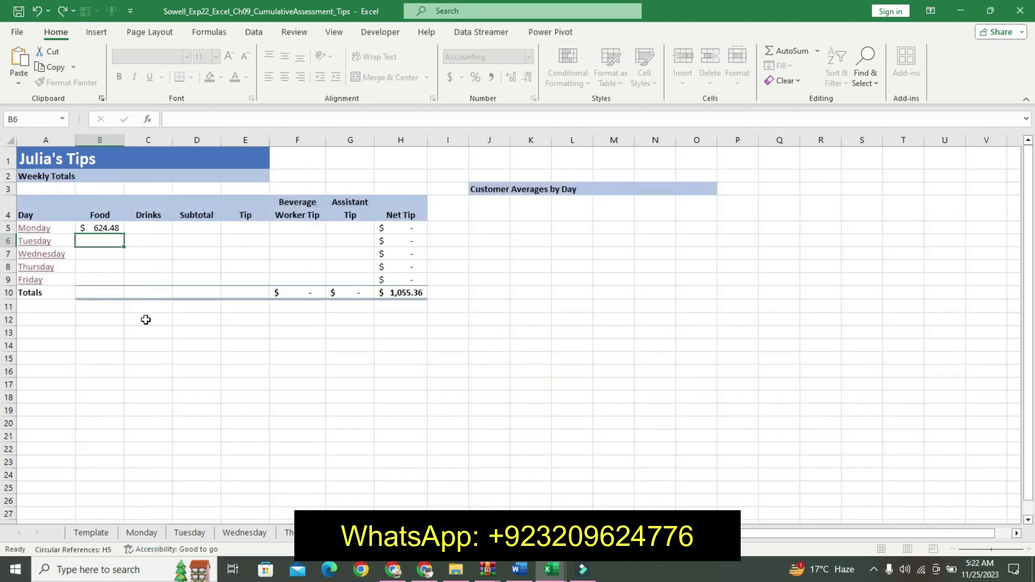
- Copy B5's formula across C5:E5, then switch back to the Word instructions
{"action": "left_click", "coordinate": [118, 226]}
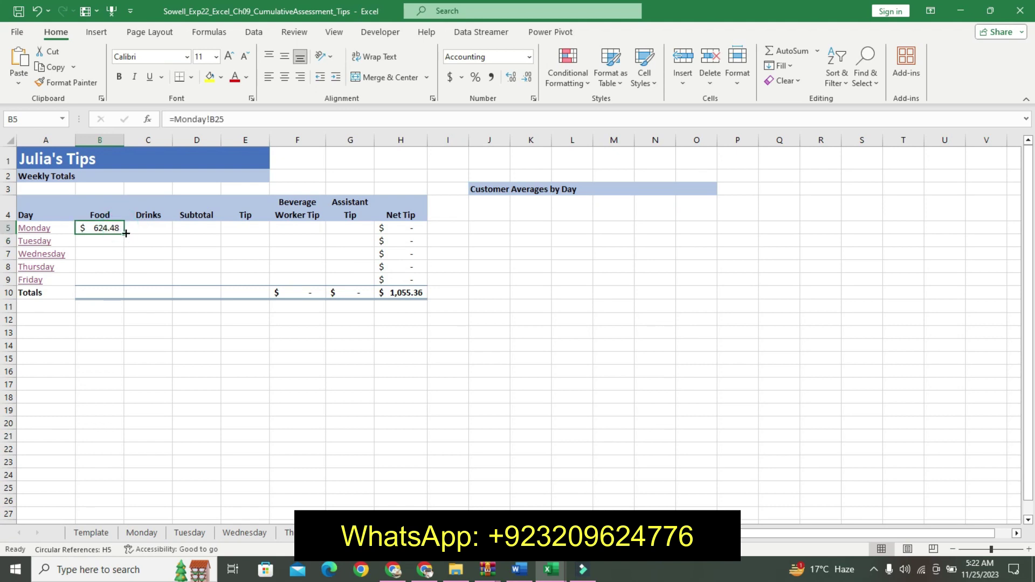
{"action": "left_click_drag", "start_coordinate": [125, 233], "coordinate": [264, 230]}
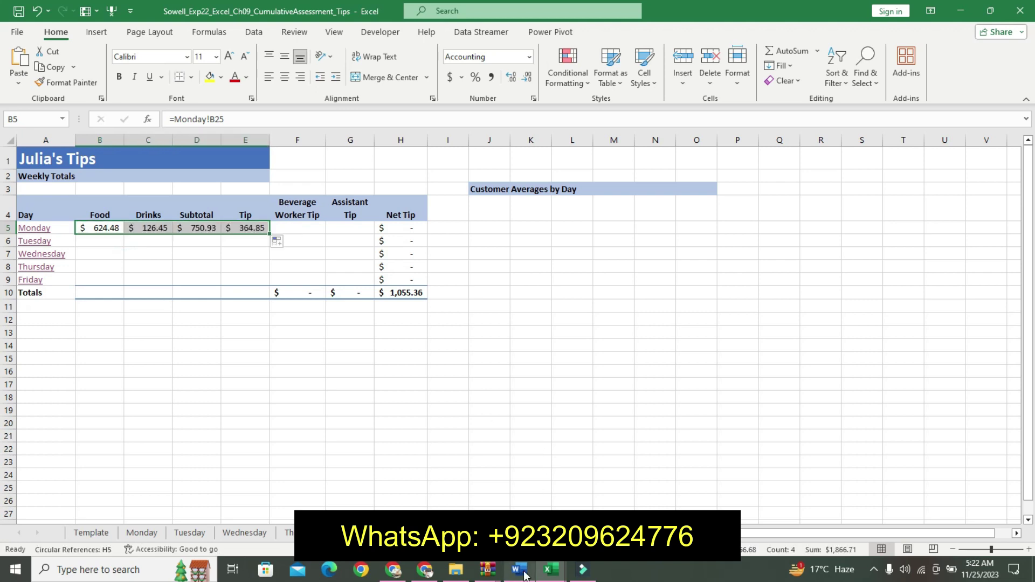
{"action": "left_click", "coordinate": [523, 570]}
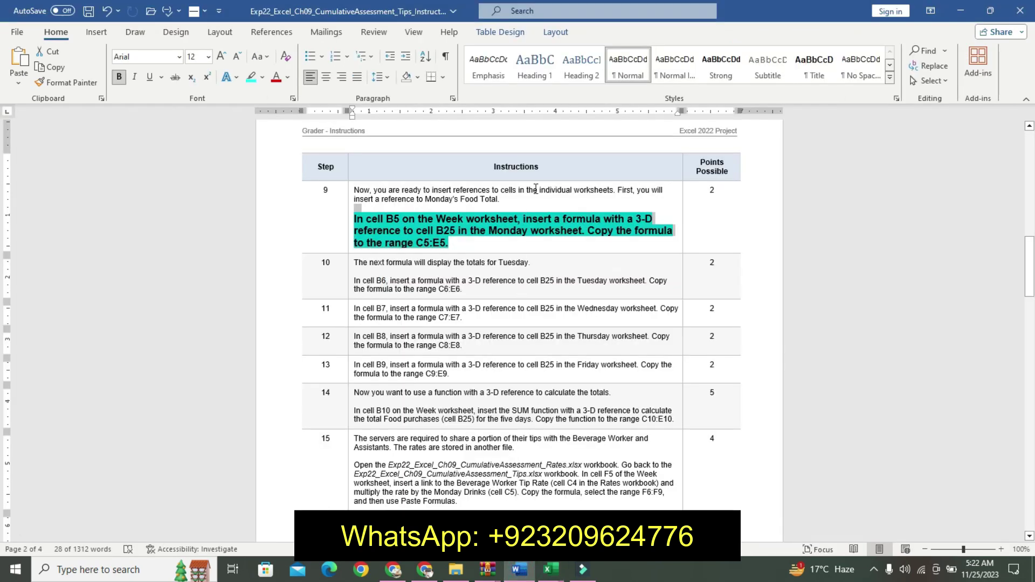
- Undo step 9's emphasis and make step 10's instruction two sizes larger, bold and cyan-highlighted
{"action": "key", "text": "ctrl+z"}
{"action": "key", "text": "ctrl+z"}
{"action": "key", "text": "ctrl+z"}
{"action": "key", "text": "ctrl+z"}
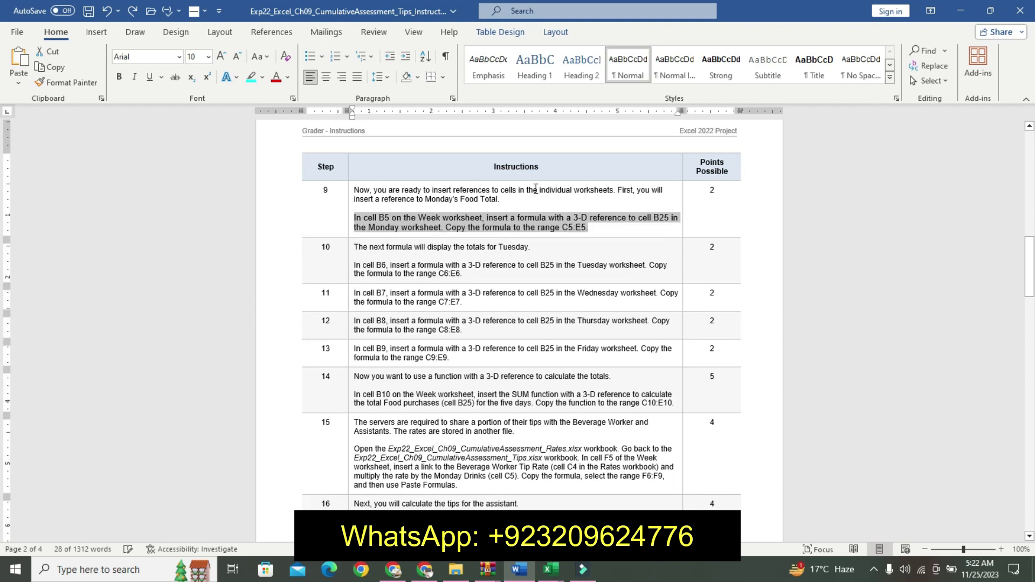
{"action": "key", "text": "ctrl+z"}
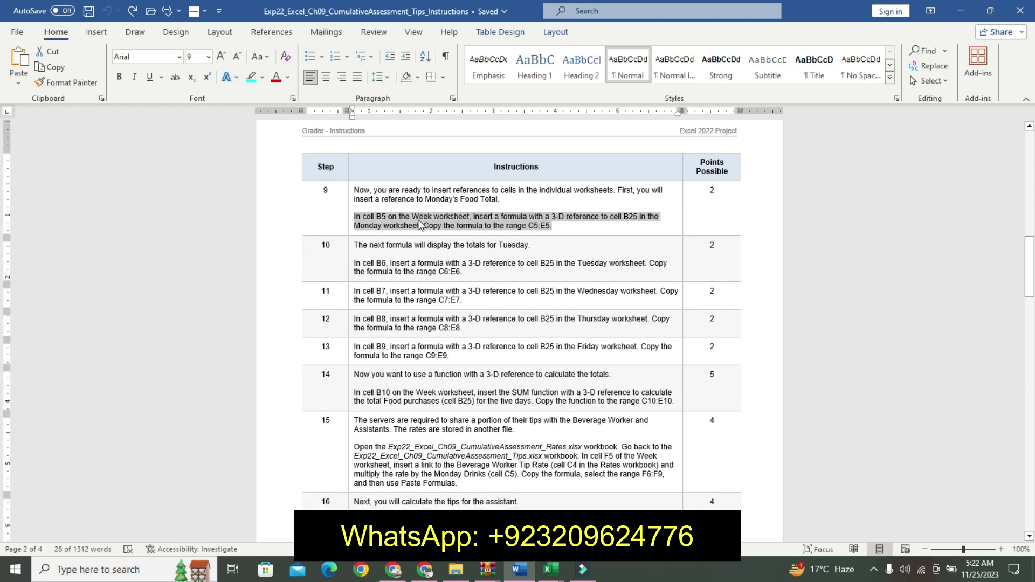
{"action": "left_click_drag", "start_coordinate": [360, 263], "coordinate": [462, 272]}
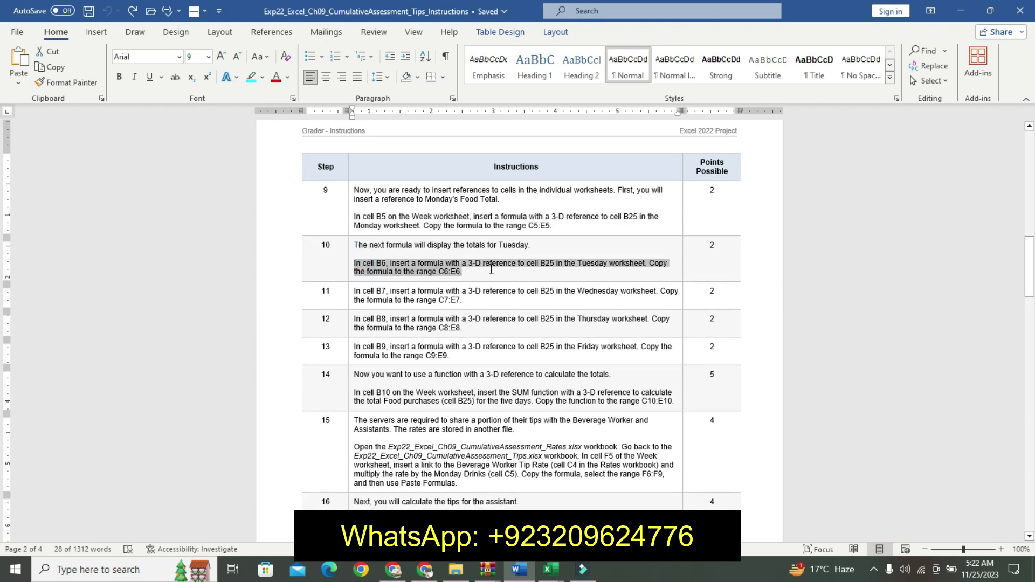
{"action": "left_click", "coordinate": [574, 228]}
{"action": "left_click", "coordinate": [574, 229]}
{"action": "left_click", "coordinate": [499, 246]}
{"action": "left_click", "coordinate": [540, 246]}
- Reselect step 10's highlighted instruction text, then return to the Tips workbook
{"action": "left_click", "coordinate": [368, 272]}
{"action": "left_click", "coordinate": [345, 266]}
{"action": "left_click", "coordinate": [561, 275]}
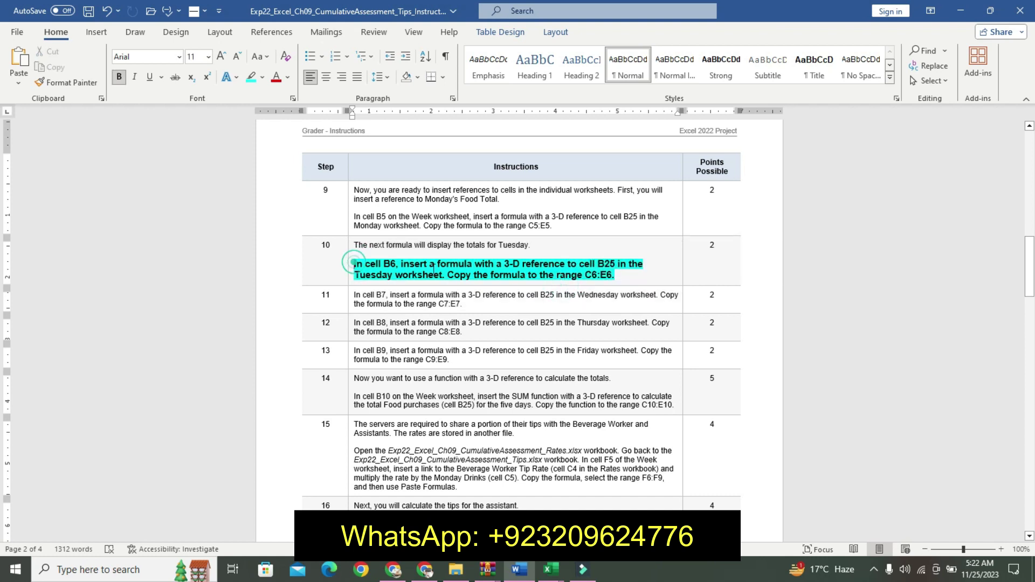
{"action": "left_click_drag", "start_coordinate": [348, 263], "coordinate": [615, 276]}
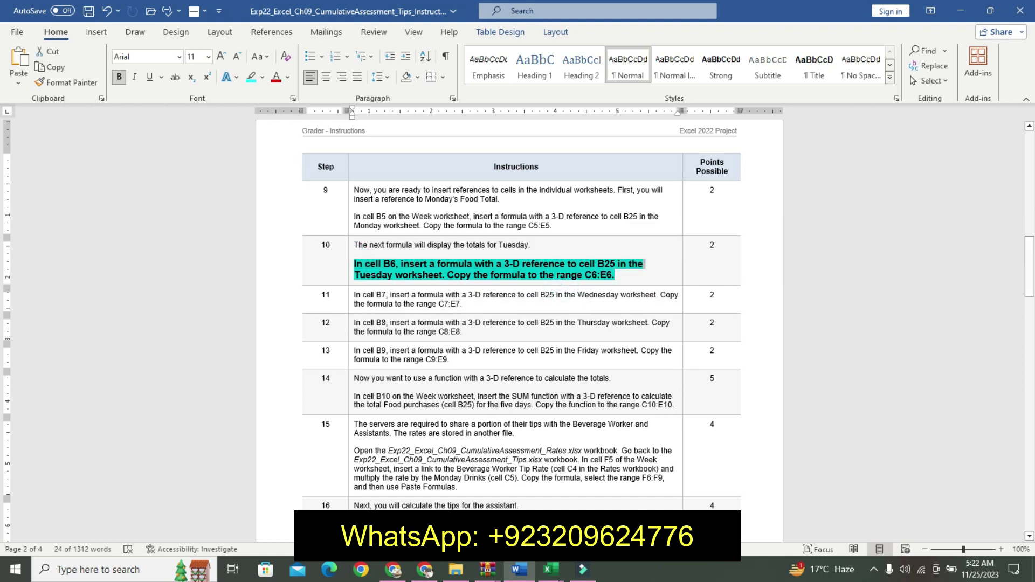
{"action": "mouse_move", "coordinate": [550, 570]}
{"action": "left_click", "coordinate": [620, 485]}
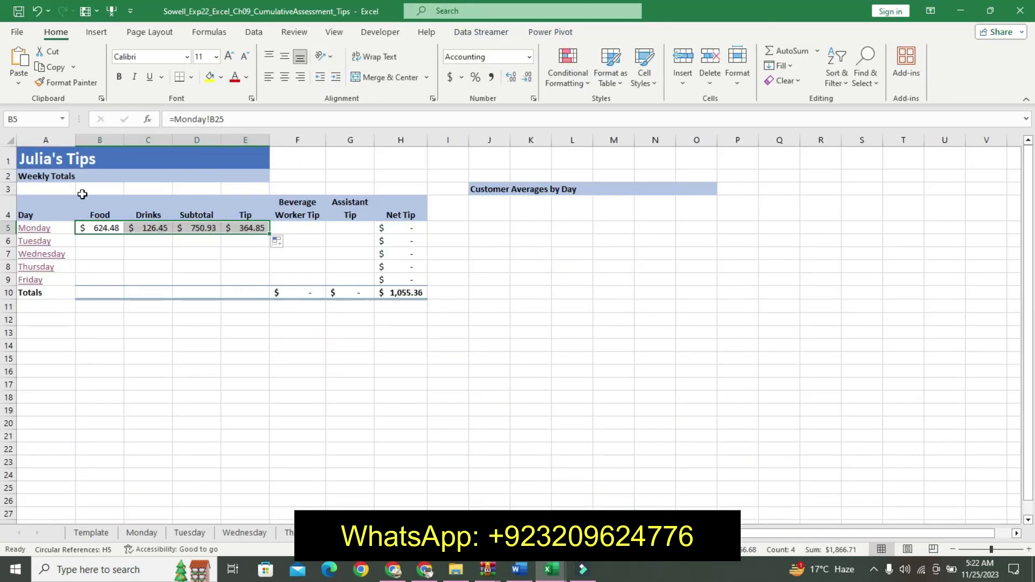
- Enter =Tuesday!B25 in B6 and fill it to E6, giving Food 879.78, Drinks 181.25, Subtotal 1,061.03
{"action": "left_click", "coordinate": [97, 240]}
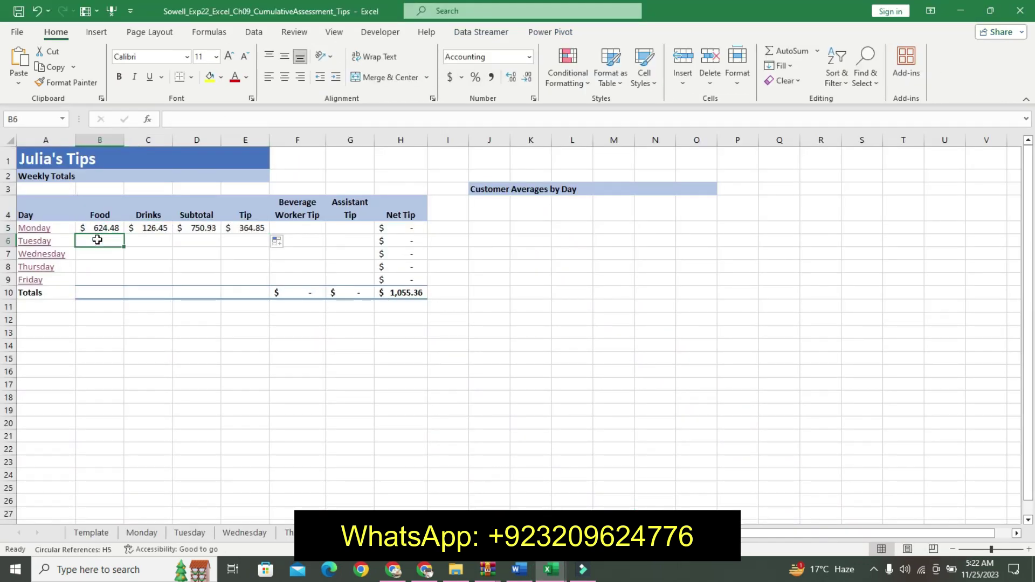
{"action": "type", "text": "="}
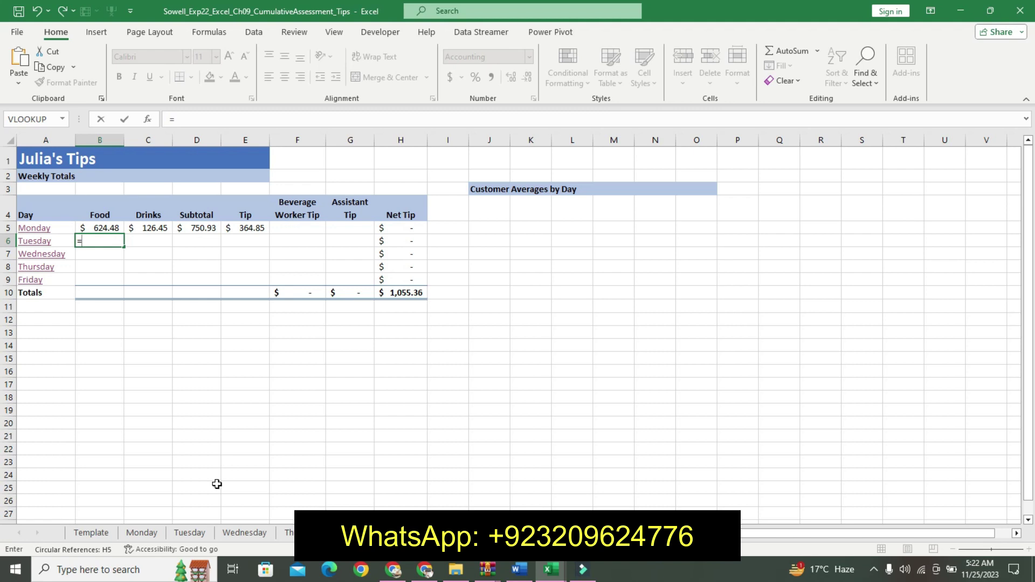
{"action": "left_click", "coordinate": [189, 533]}
{"action": "left_click", "coordinate": [84, 474]}
{"action": "key", "text": "Return"}
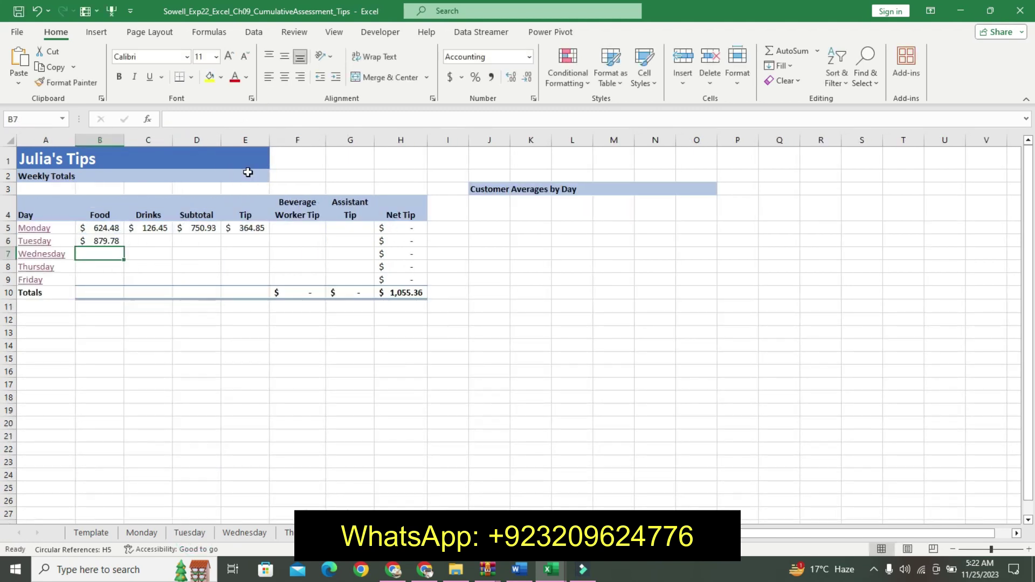
{"action": "left_click", "coordinate": [102, 240]}
{"action": "left_click_drag", "start_coordinate": [125, 248], "coordinate": [256, 241]}
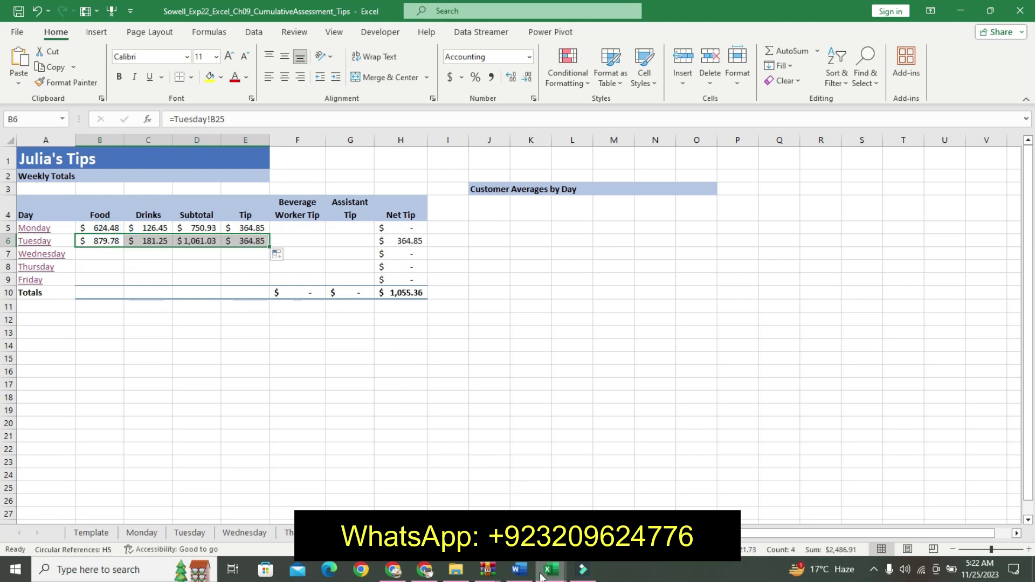
- Undo step 10's emphasis and make step 11's Wednesday text two sizes larger, bold and cyan-highlighted
{"action": "left_click", "coordinate": [519, 569]}
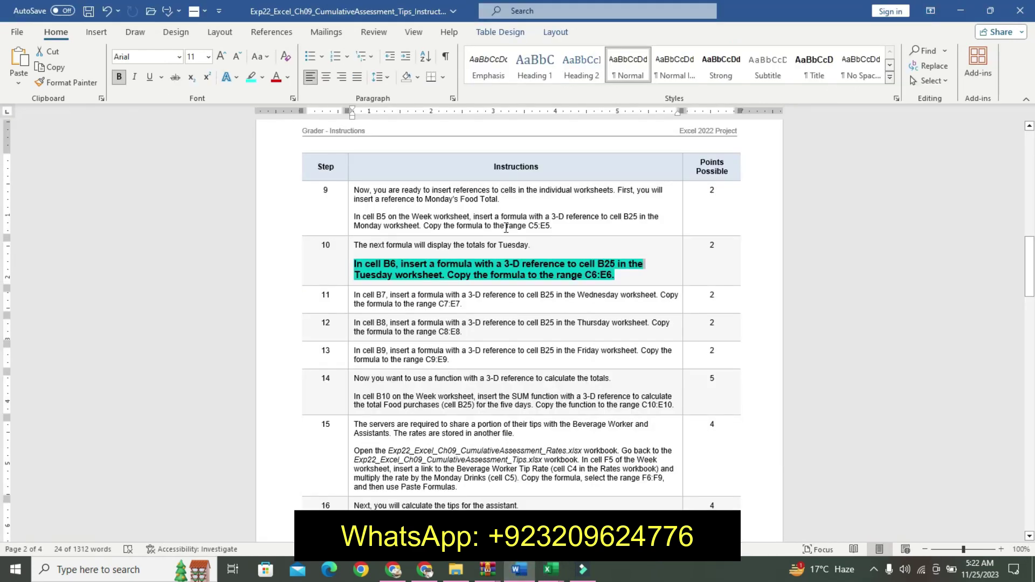
{"action": "key", "text": "ctrl+z"}
{"action": "key", "text": "ctrl+z"}
{"action": "key", "text": "ctrl+z"}
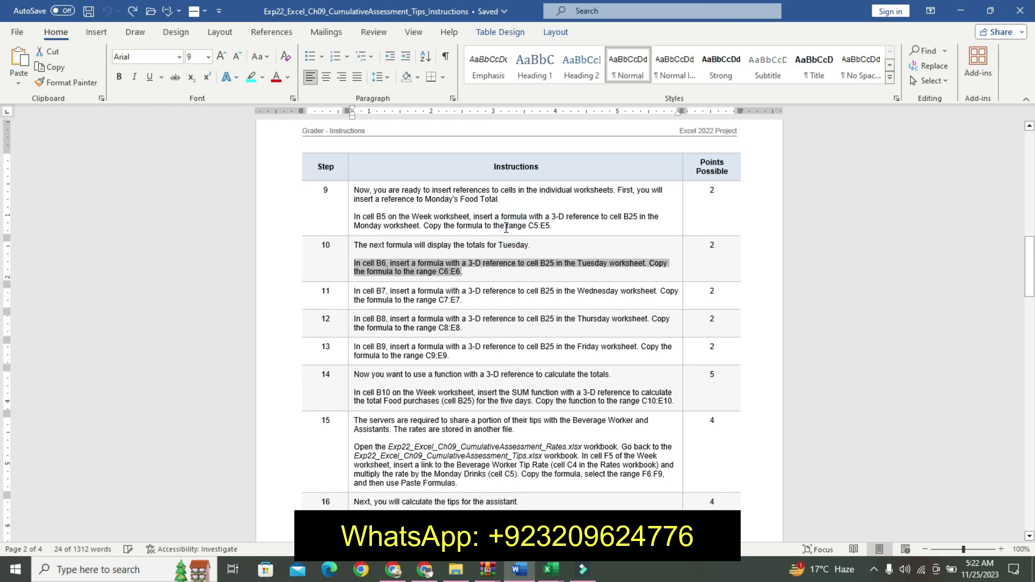
{"action": "left_click", "coordinate": [351, 298]}
{"action": "left_click", "coordinate": [439, 258]}
{"action": "left_click", "coordinate": [440, 258]}
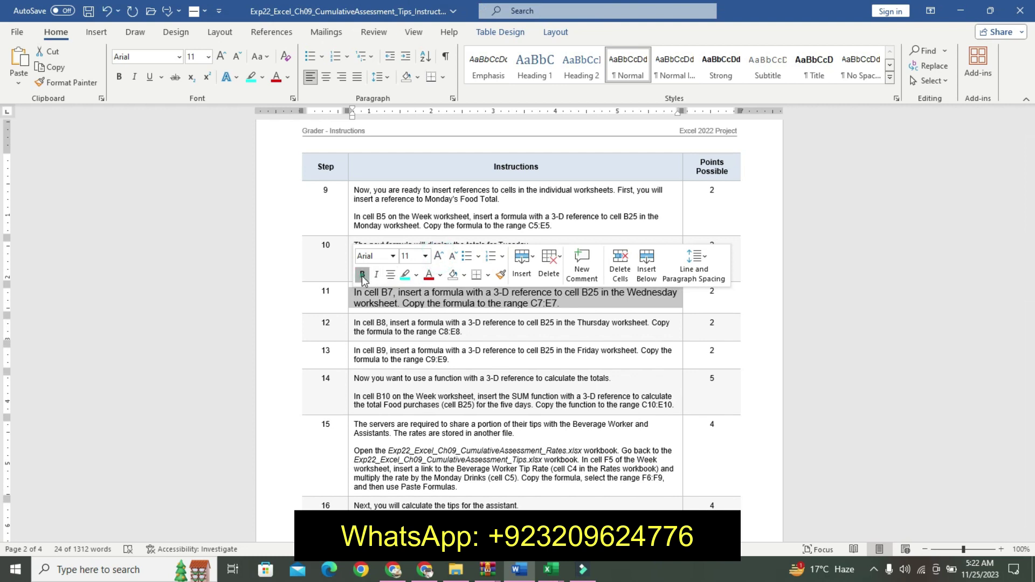
{"action": "left_click", "coordinate": [361, 276]}
{"action": "left_click", "coordinate": [405, 275]}
- Select the whole step 11 instruction cell, then return to the Tips workbook
{"action": "left_click", "coordinate": [355, 290]}
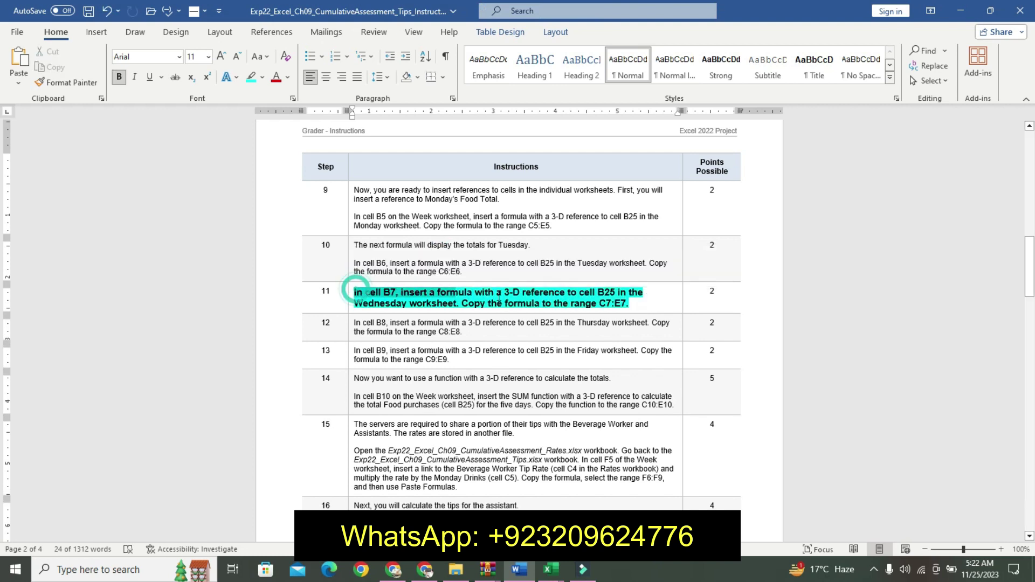
{"action": "left_click_drag", "start_coordinate": [499, 296], "coordinate": [652, 305]}
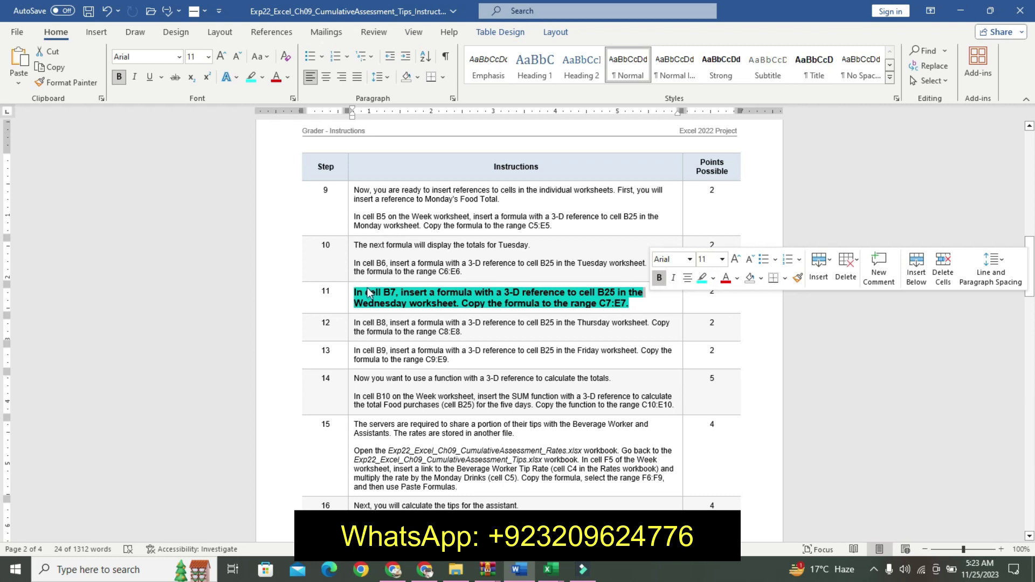
{"action": "left_click", "coordinate": [351, 289]}
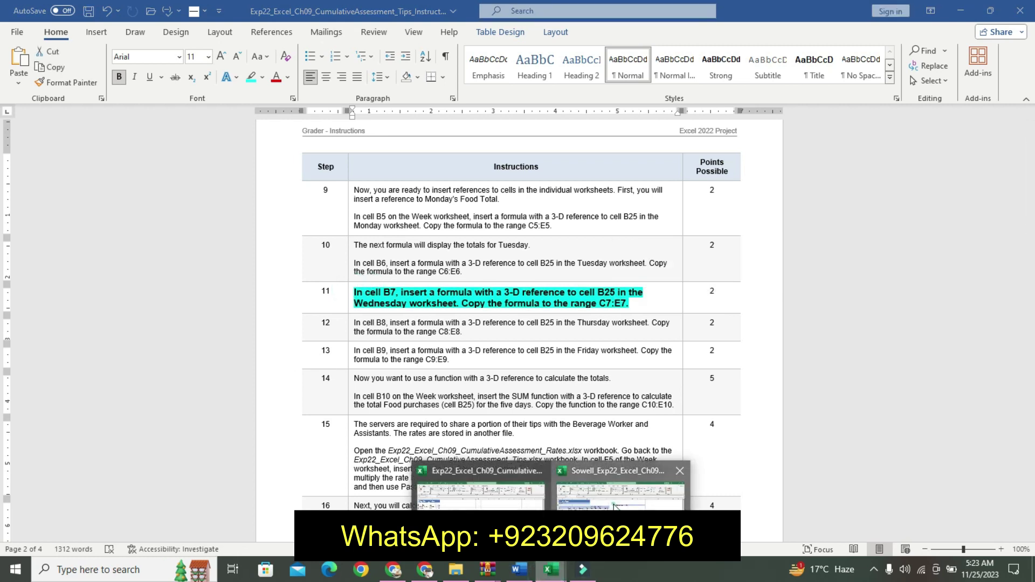
{"action": "mouse_move", "coordinate": [550, 570]}
{"action": "left_click", "coordinate": [599, 485]}
- Enter the 3-D reference =Wednesday!B25 in Week cell B7
{"action": "left_click", "coordinate": [93, 257]}
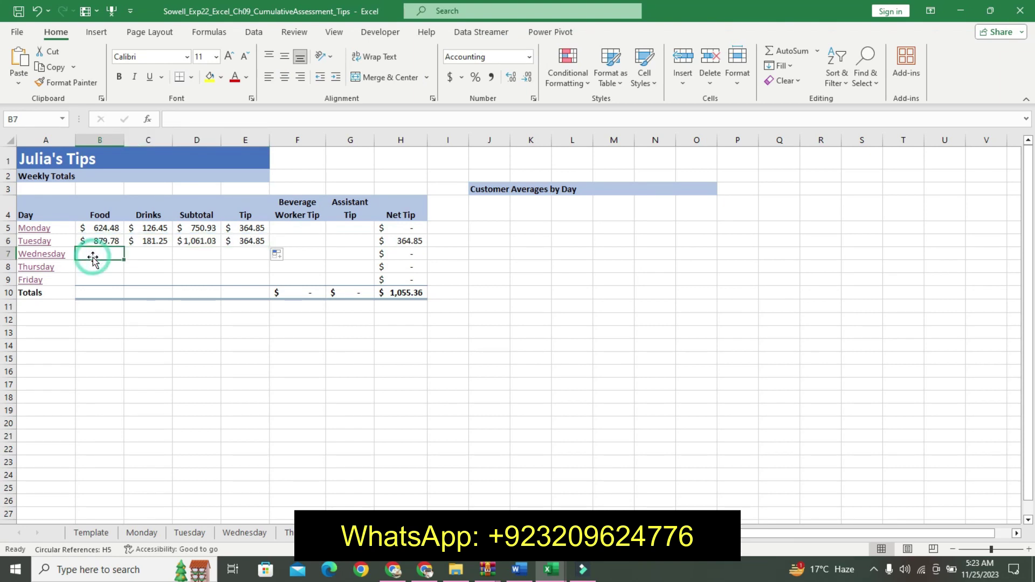
{"action": "type", "text": "="}
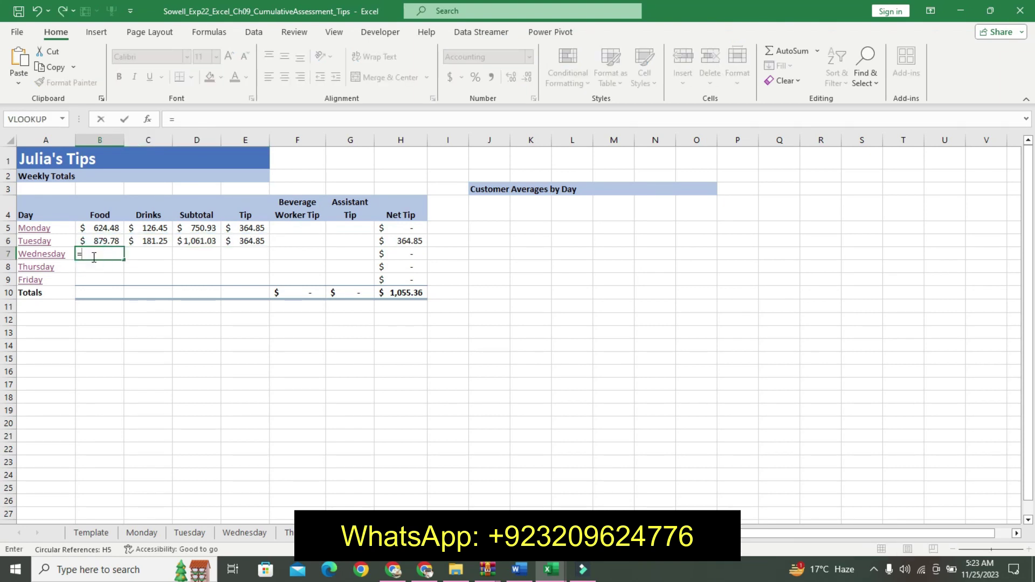
{"action": "left_click", "coordinate": [237, 532]}
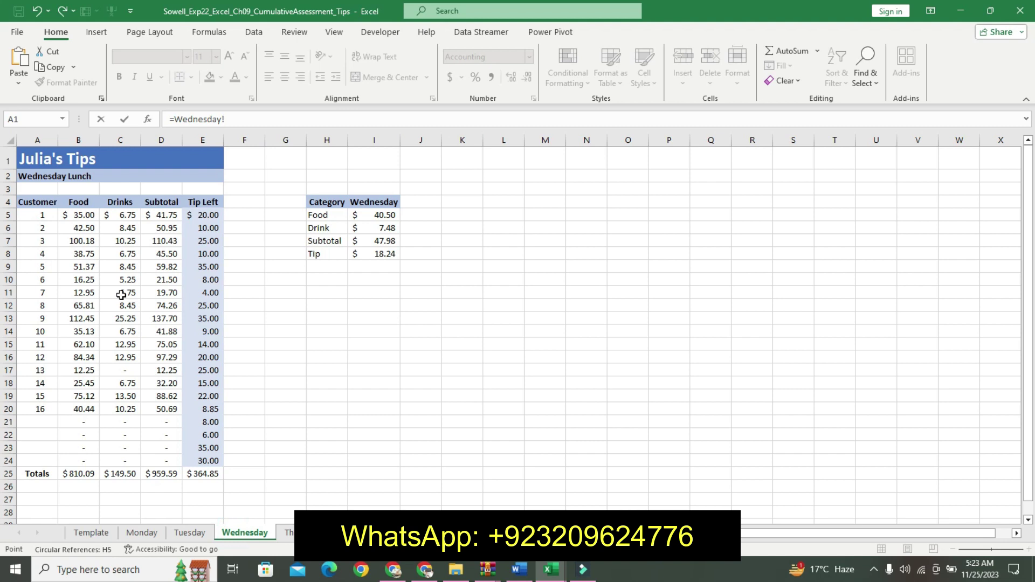
{"action": "left_click", "coordinate": [82, 477]}
{"action": "key", "text": "Return"}
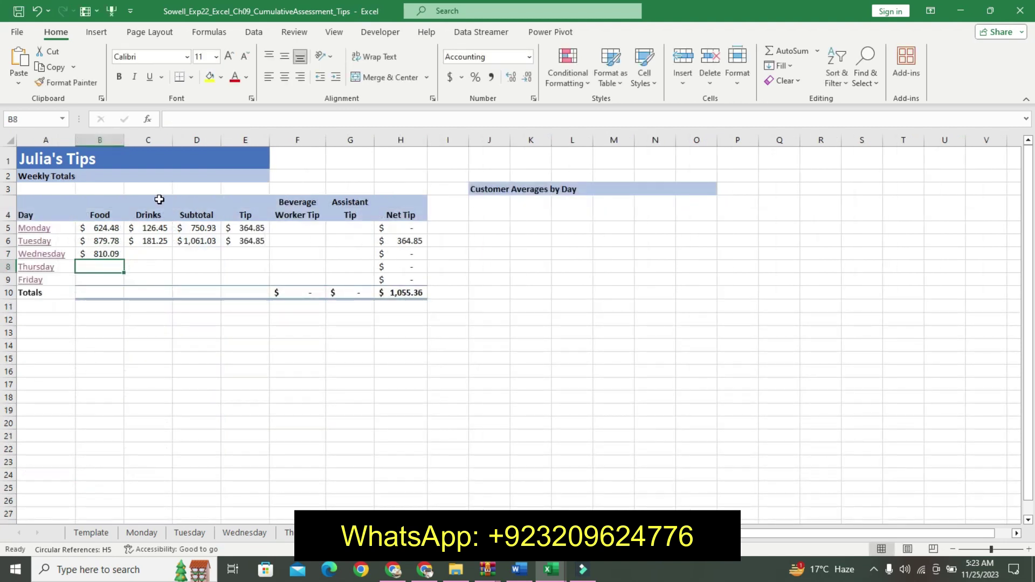
- Copy B7's formula across C7:E7, then undo step 11's emphasis in Word
{"action": "left_click", "coordinate": [100, 253]}
{"action": "left_click_drag", "start_coordinate": [124, 260], "coordinate": [282, 254]}
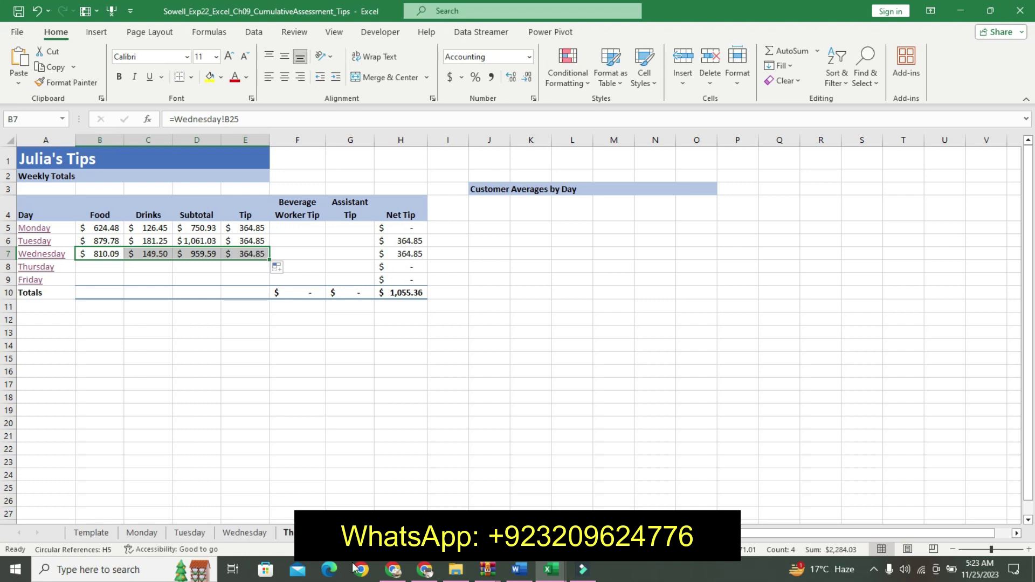
{"action": "left_click", "coordinate": [519, 570]}
{"action": "key", "text": "ctrl+z"}
{"action": "key", "text": "ctrl+z"}
{"action": "key", "text": "ctrl+z"}
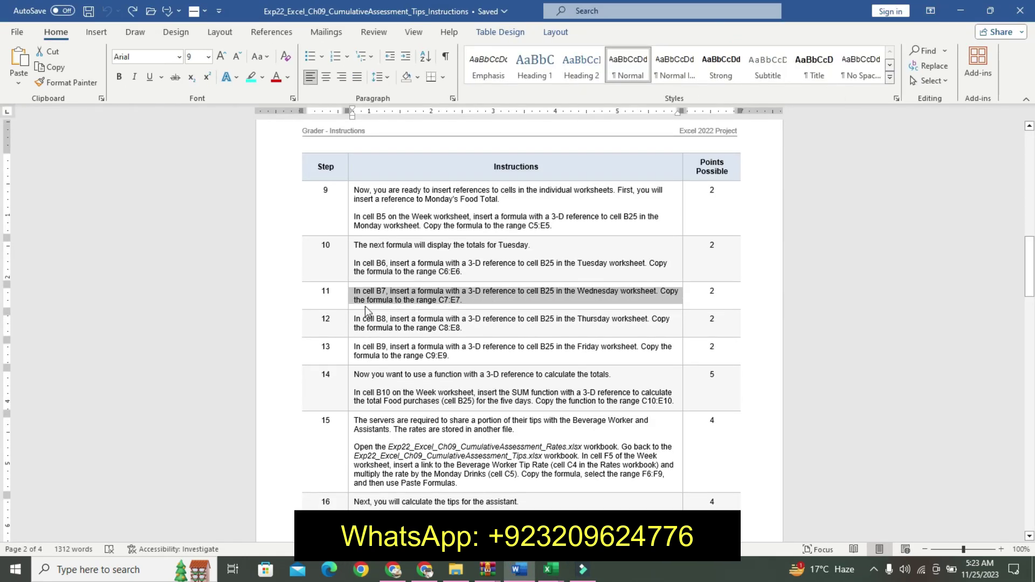
- Make step 12's Thursday instruction larger, bold and cyan-highlighted, then bring up the Excel workbooks
{"action": "left_click", "coordinate": [351, 322]}
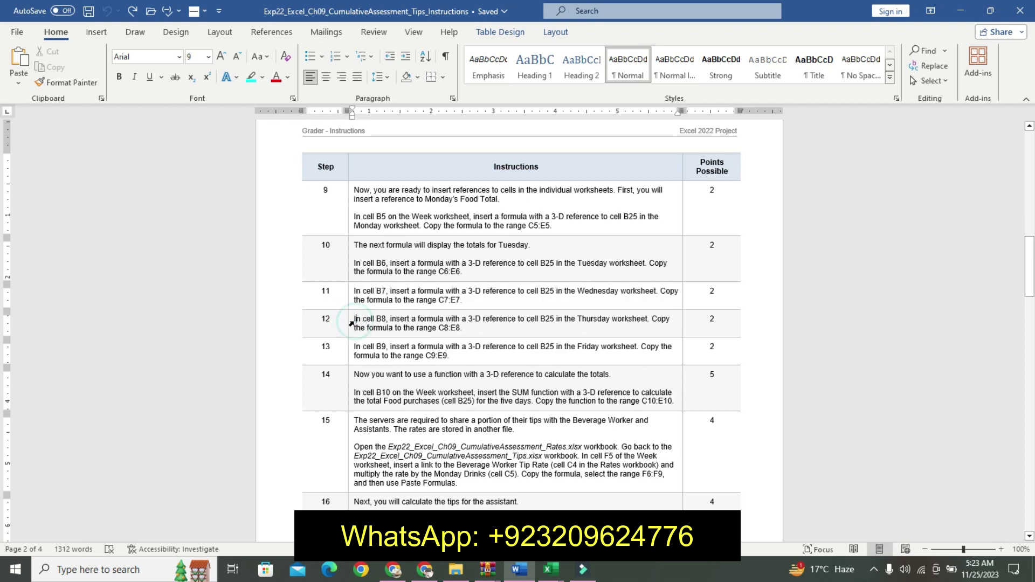
{"action": "left_click", "coordinate": [437, 280]}
{"action": "left_click", "coordinate": [437, 281]}
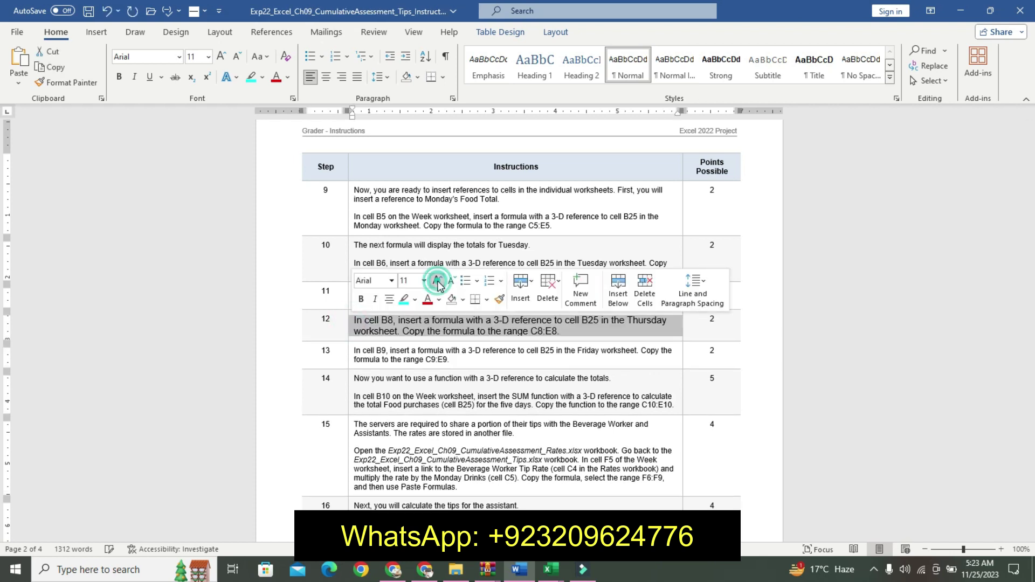
{"action": "left_click", "coordinate": [361, 298]}
{"action": "left_click", "coordinate": [403, 299]}
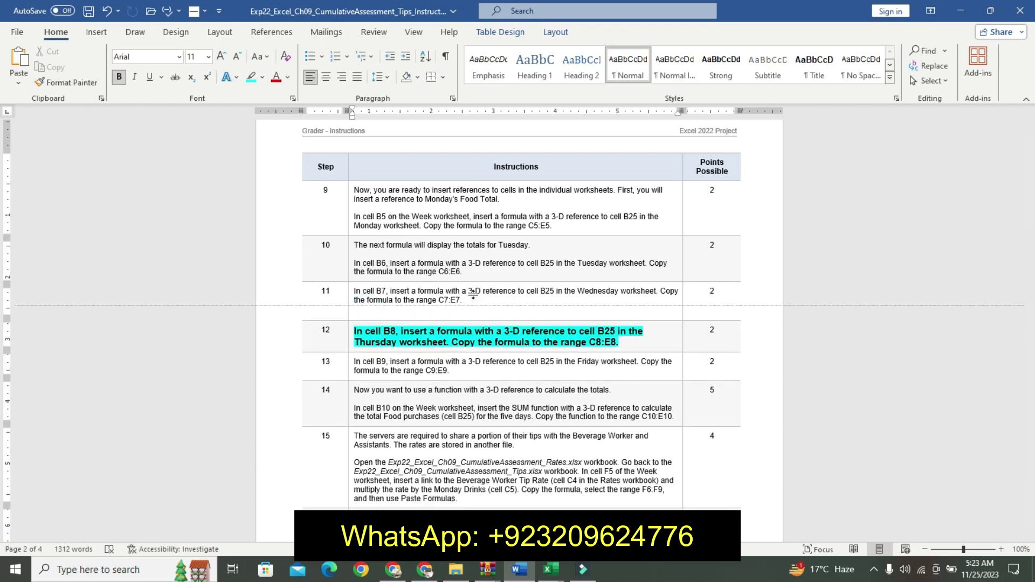
{"action": "left_click", "coordinate": [351, 325]}
{"action": "left_click", "coordinate": [548, 570]}
{"action": "mouse_move", "coordinate": [550, 571]}
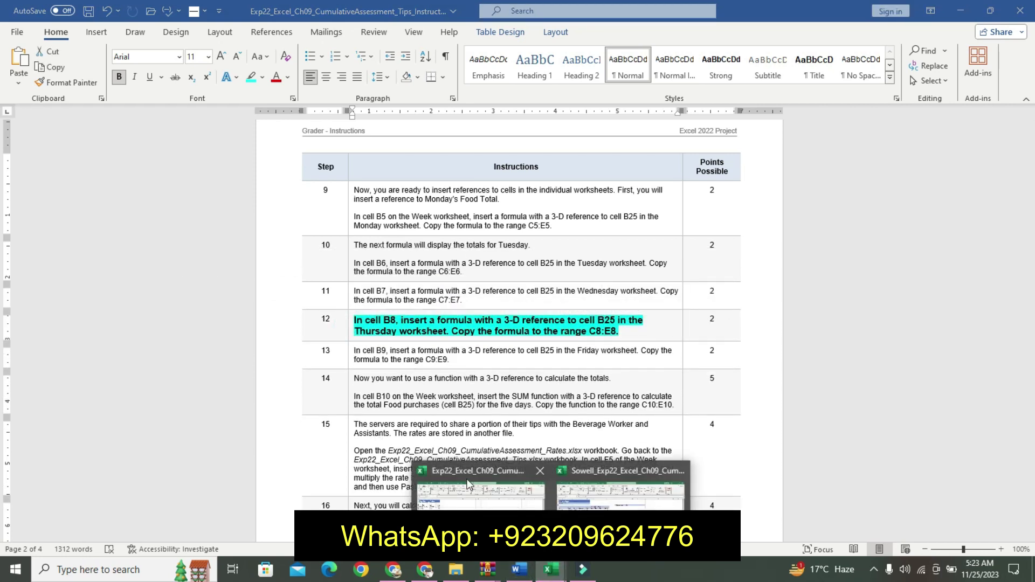
- Enter =Thursday!B25 in B8 and fill it to E8, giving 1,216.35, 231.25 and 1,447.60
{"action": "left_click", "coordinate": [620, 485]}
{"action": "left_click", "coordinate": [108, 268]}
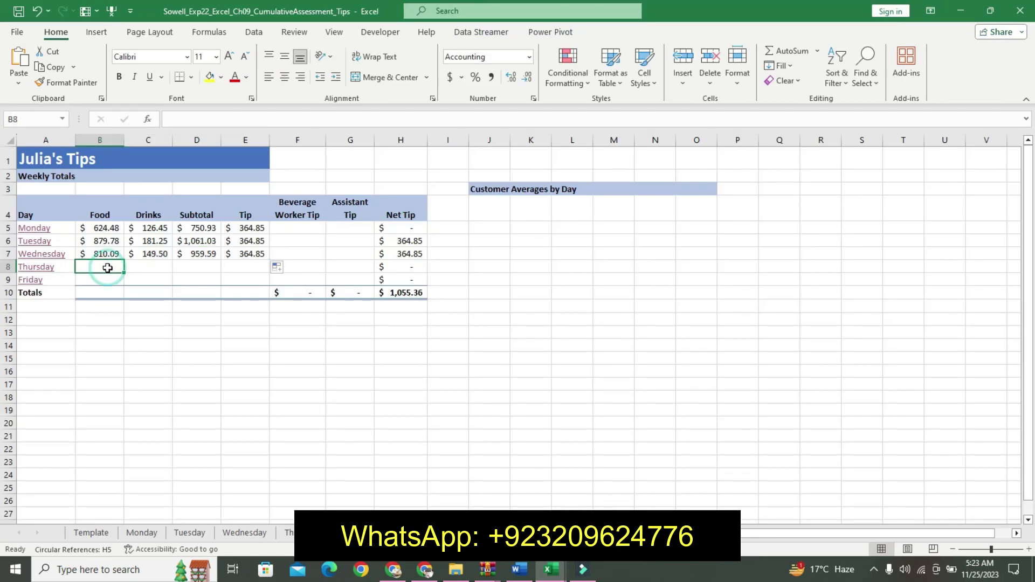
{"action": "type", "text": "="}
{"action": "left_click", "coordinate": [290, 533]}
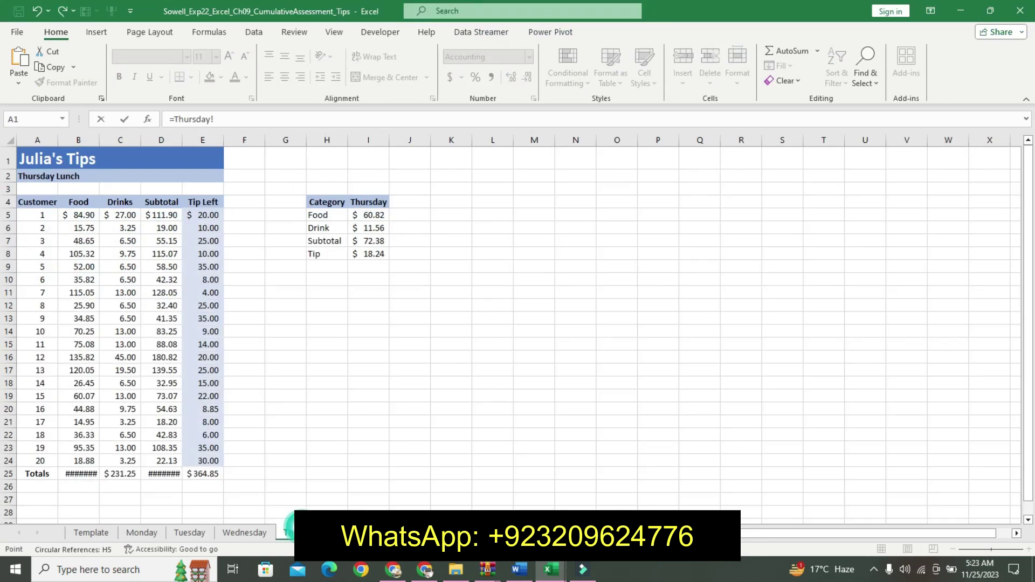
{"action": "left_click", "coordinate": [81, 473]}
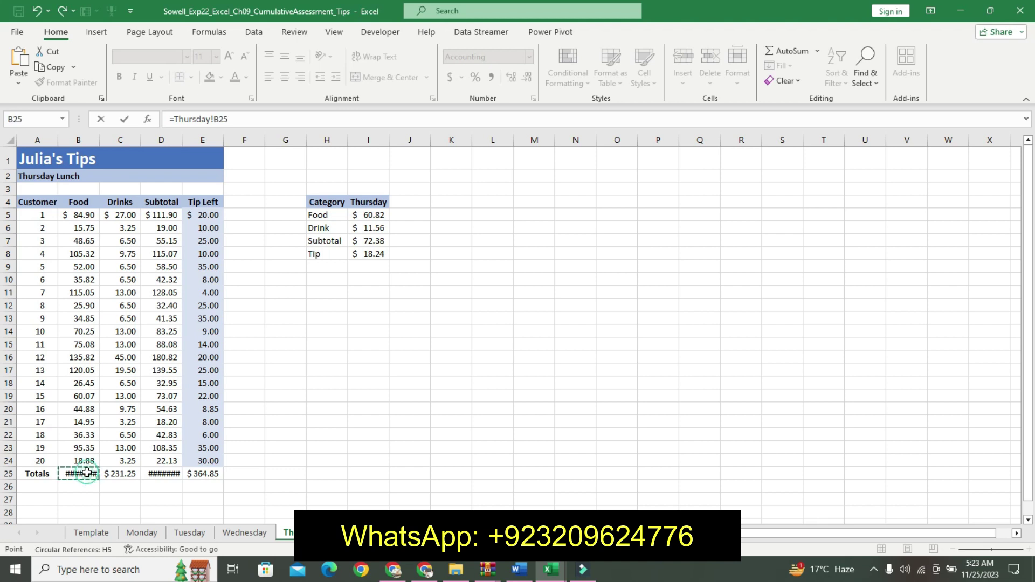
{"action": "key", "text": "Return"}
{"action": "left_click", "coordinate": [99, 267]}
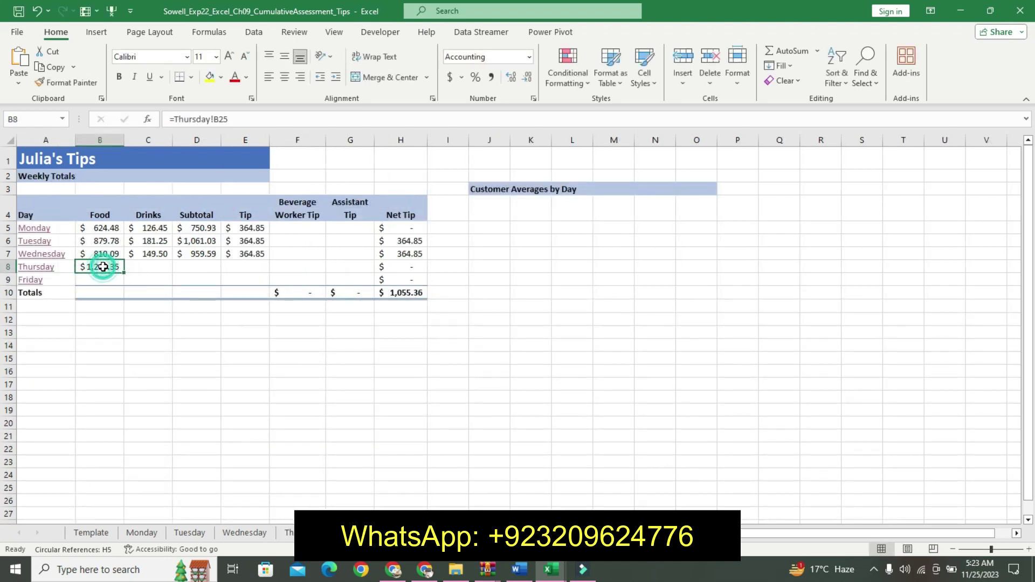
{"action": "left_click_drag", "start_coordinate": [124, 271], "coordinate": [253, 271]}
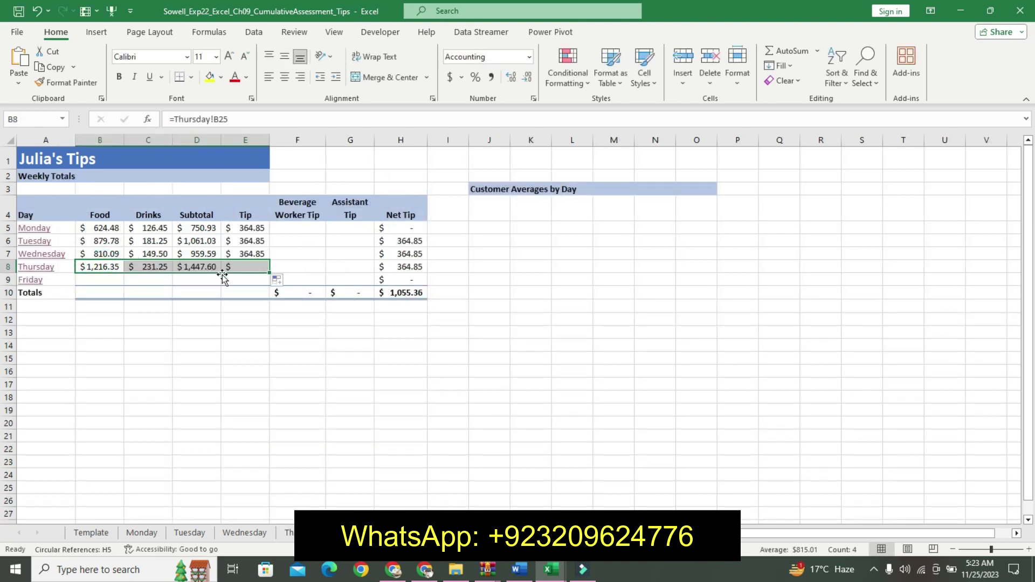
{"action": "left_click", "coordinate": [104, 282]}
- Undo step 12's emphasis and make step 13's Friday instruction 11 pt, bold and cyan-highlighted
{"action": "left_click", "coordinate": [519, 569]}
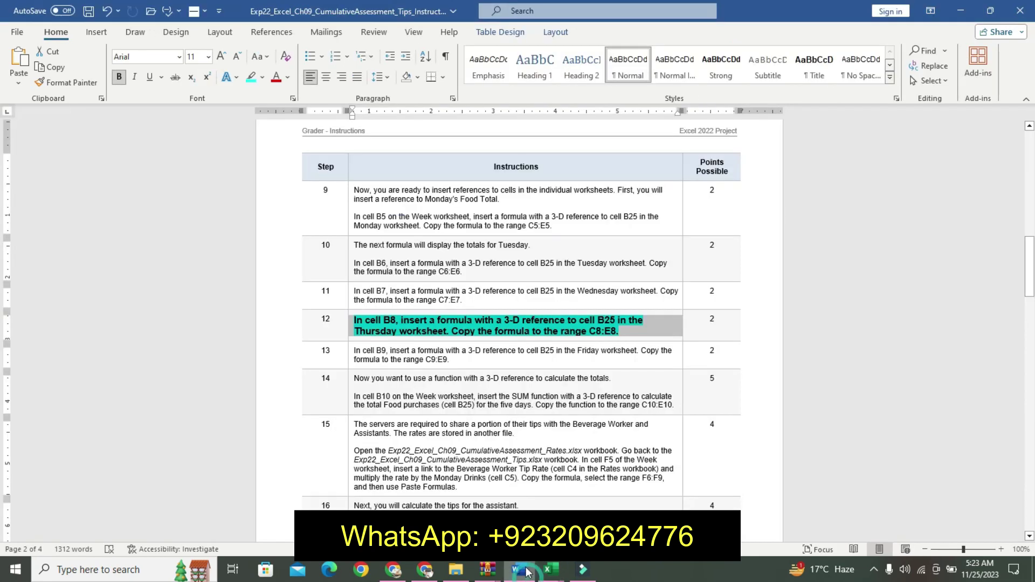
{"action": "key", "text": "ctrl+z"}
{"action": "key", "text": "ctrl+z"}
{"action": "key", "text": "ctrl+z"}
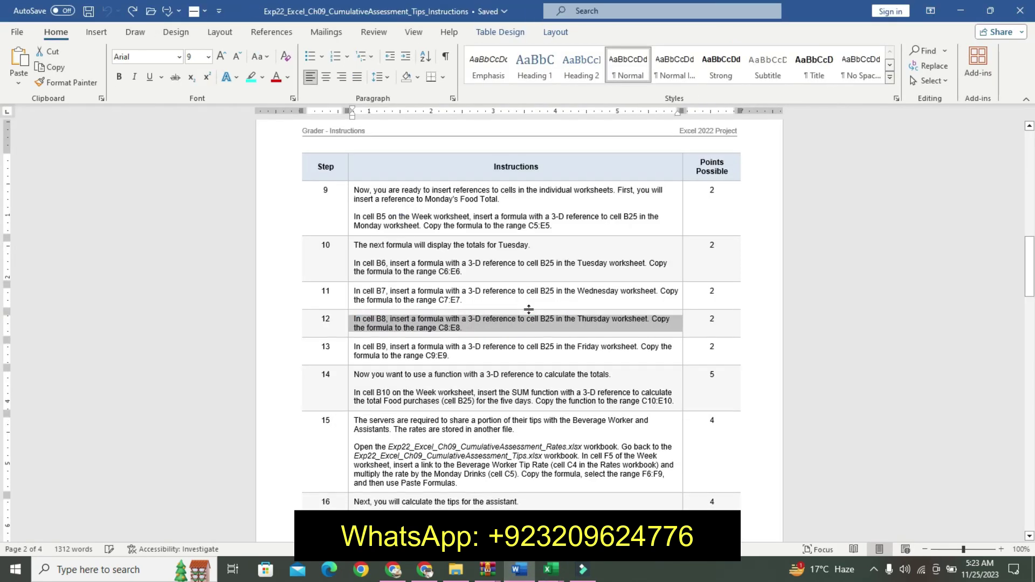
{"action": "left_click", "coordinate": [350, 353]}
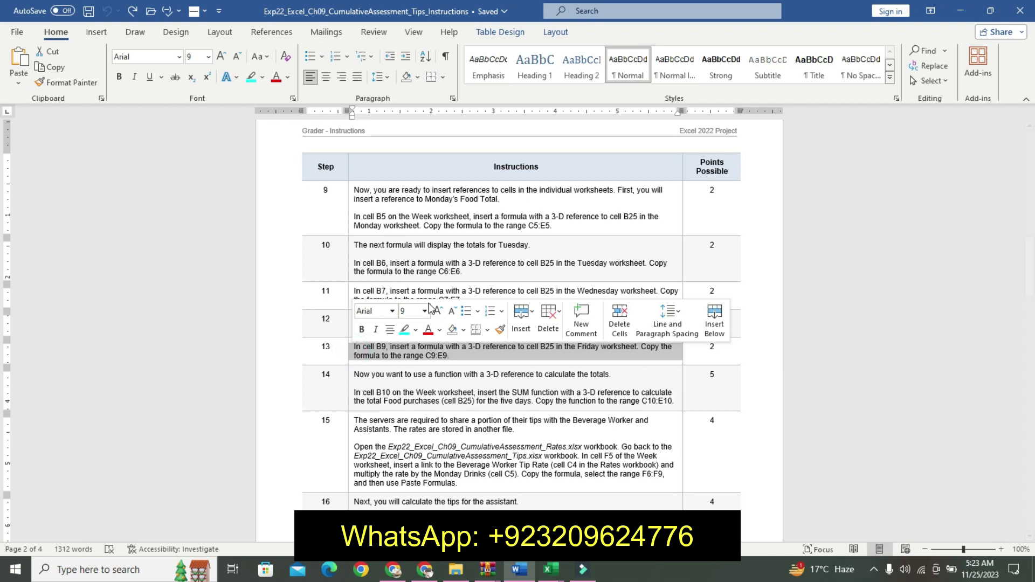
{"action": "left_click", "coordinate": [440, 311]}
{"action": "left_click", "coordinate": [439, 312]}
{"action": "left_click", "coordinate": [362, 330]}
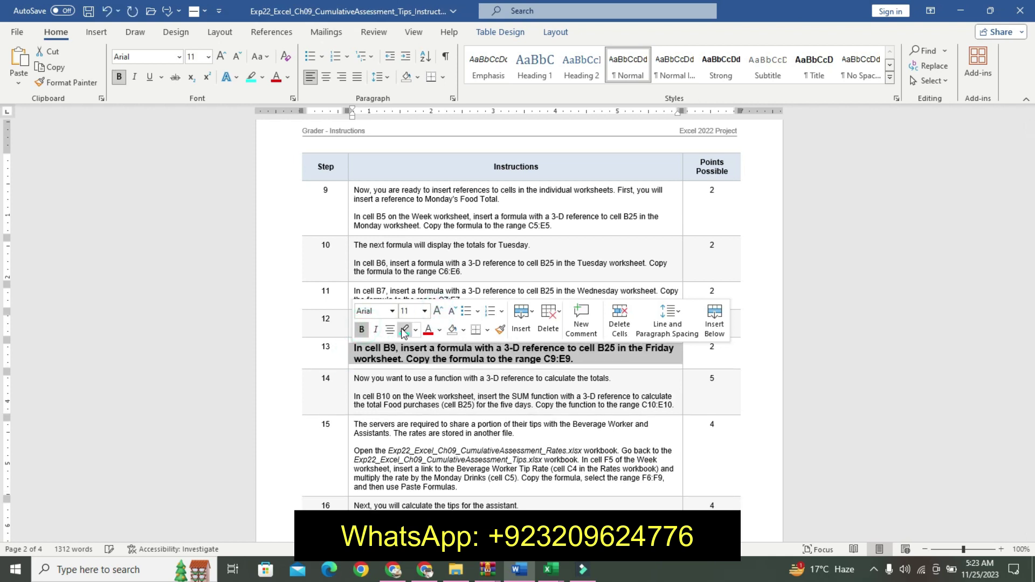
{"action": "left_click", "coordinate": [404, 329]}
{"action": "left_click", "coordinate": [550, 569]}
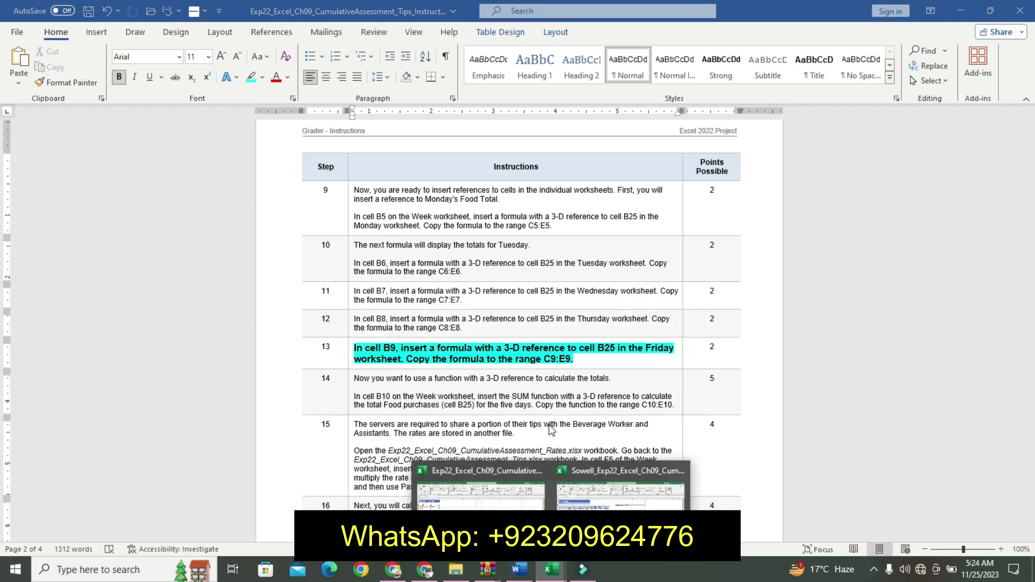
- Enter the 3-D reference =Friday!B25 in Week cell B9
{"action": "left_click", "coordinate": [593, 486]}
{"action": "left_click", "coordinate": [106, 279]}
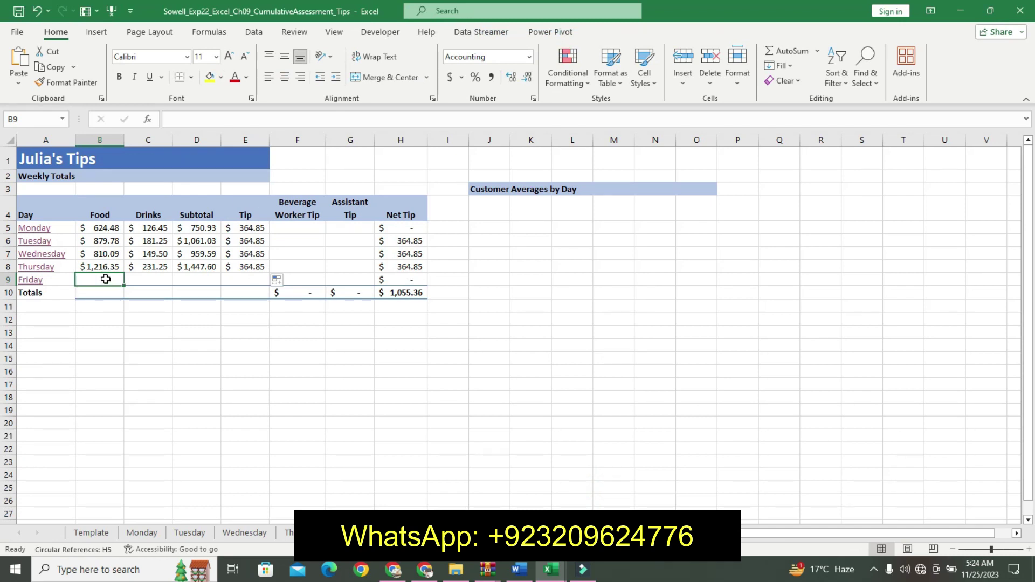
{"action": "type", "text": "="}
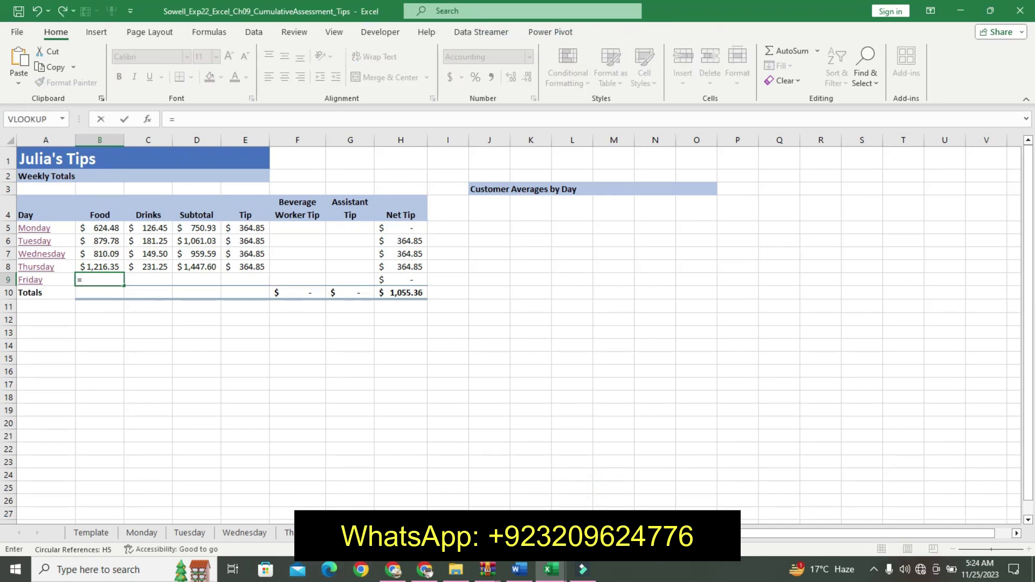
{"action": "left_click", "coordinate": [345, 532]}
{"action": "left_click", "coordinate": [75, 472]}
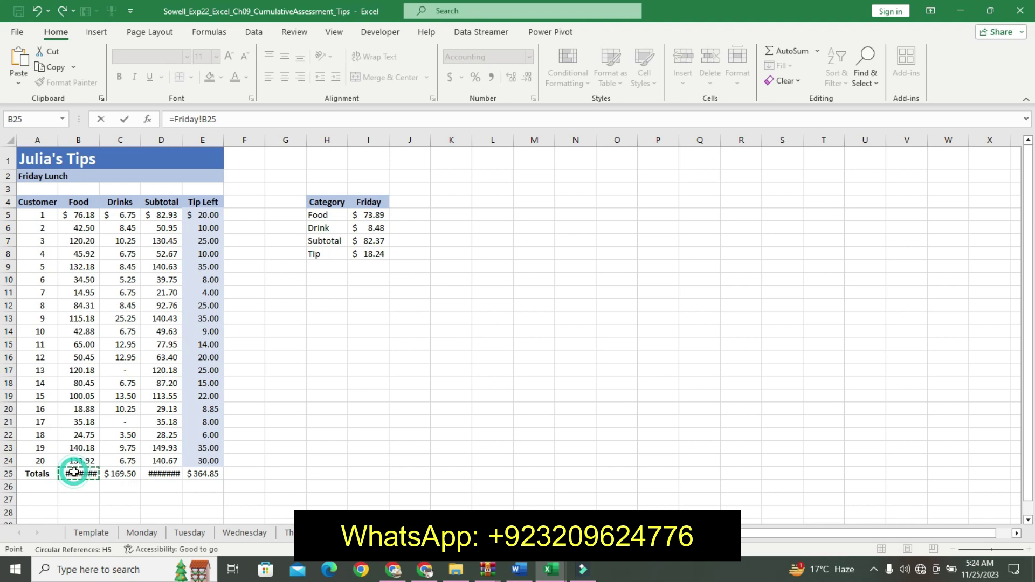
{"action": "key", "text": "Return"}
- Copy B9's formula across C9:E9, then switch to the Word instructions
{"action": "left_click", "coordinate": [99, 280]}
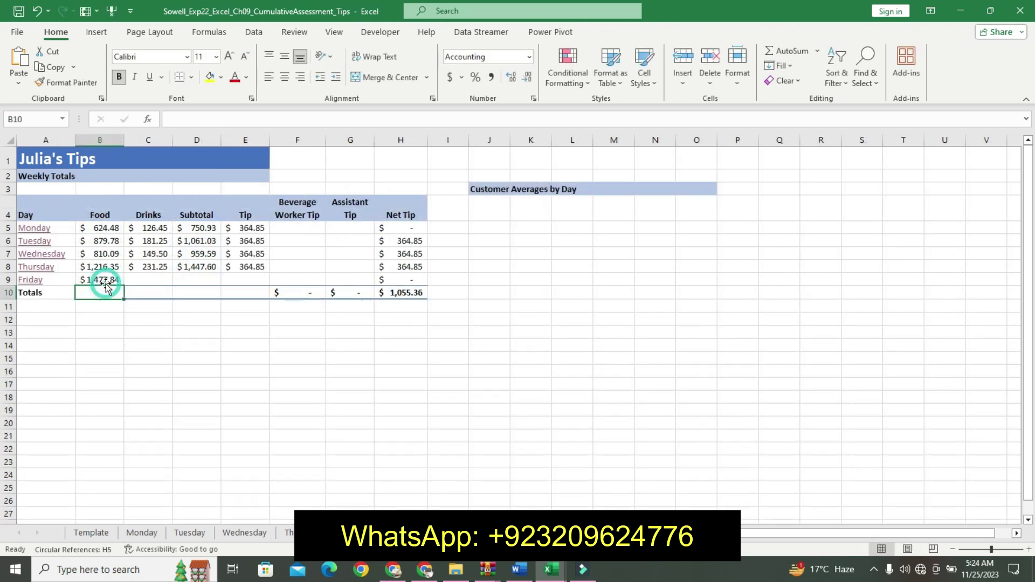
{"action": "left_click_drag", "start_coordinate": [123, 286], "coordinate": [267, 280]}
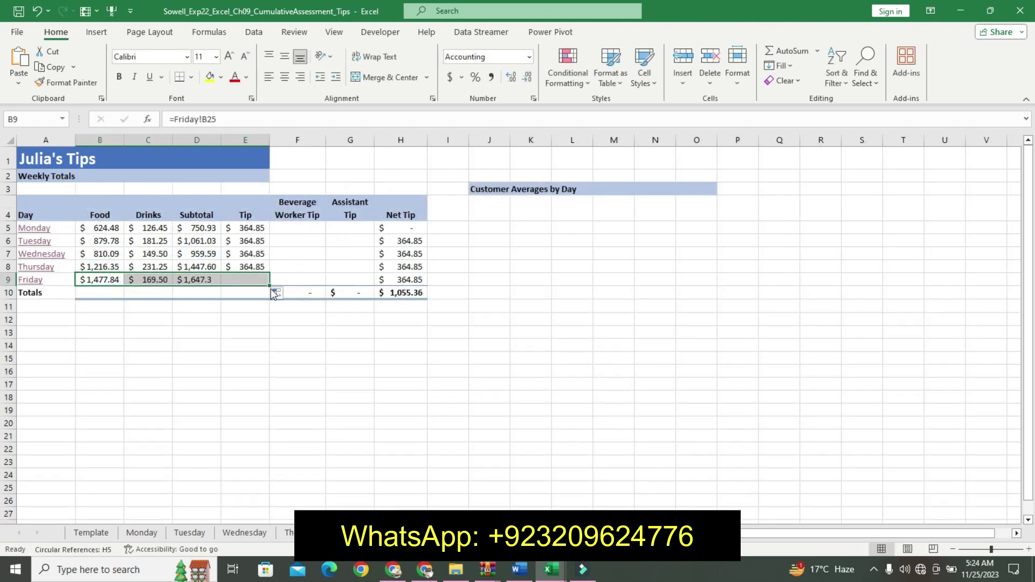
{"action": "left_click", "coordinate": [519, 570]}
{"action": "left_click", "coordinate": [423, 288]}
- Undo step 13's emphasis and make step 14's B10 SUM instruction 10 pt, bold and cyan-highlighted
{"action": "key", "text": "ctrl+z"}
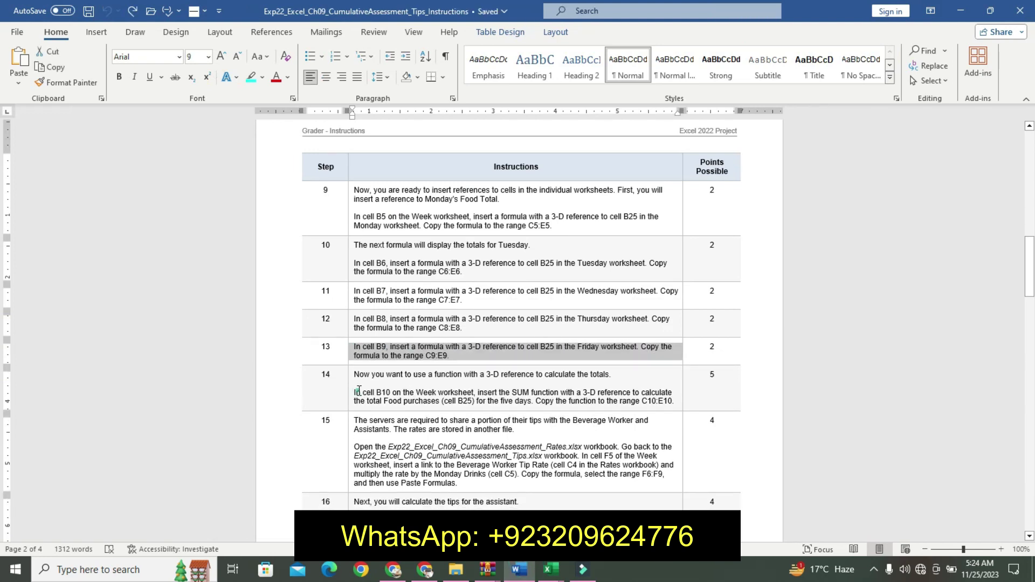
{"action": "left_click_drag", "start_coordinate": [359, 390], "coordinate": [658, 406]}
{"action": "left_click", "coordinate": [435, 423]}
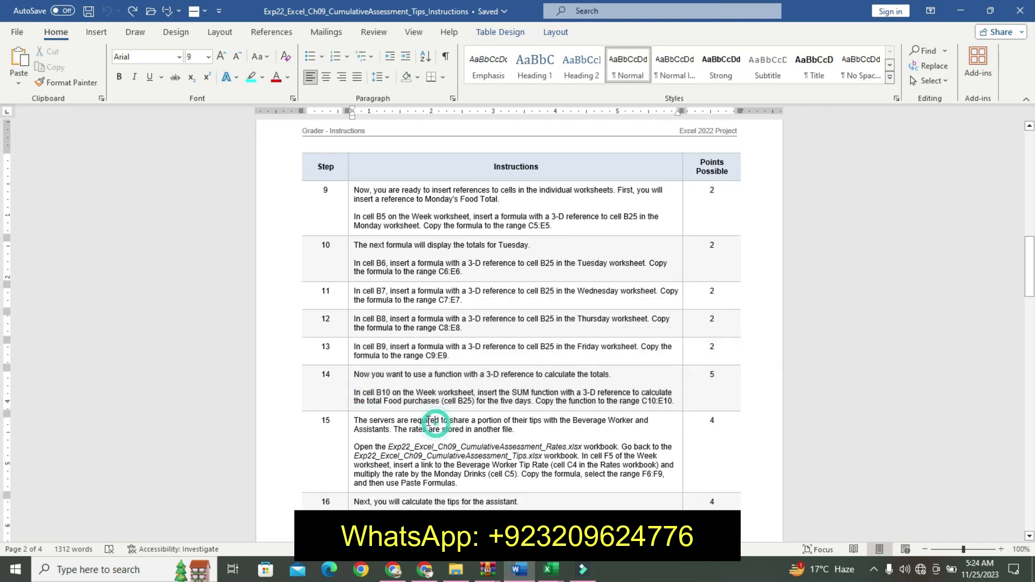
{"action": "left_click_drag", "start_coordinate": [357, 389], "coordinate": [498, 409]}
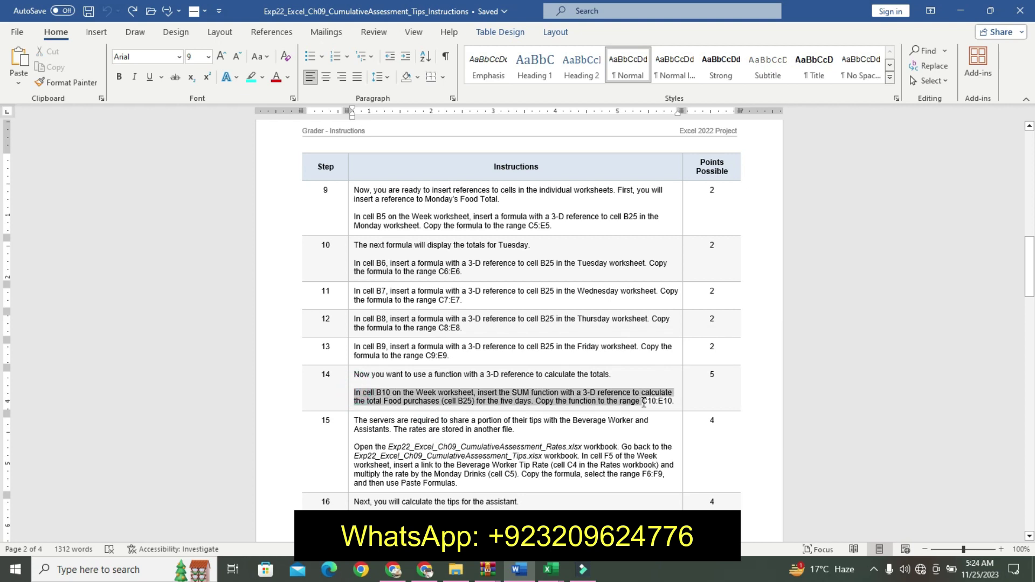
{"action": "left_click", "coordinate": [740, 360]}
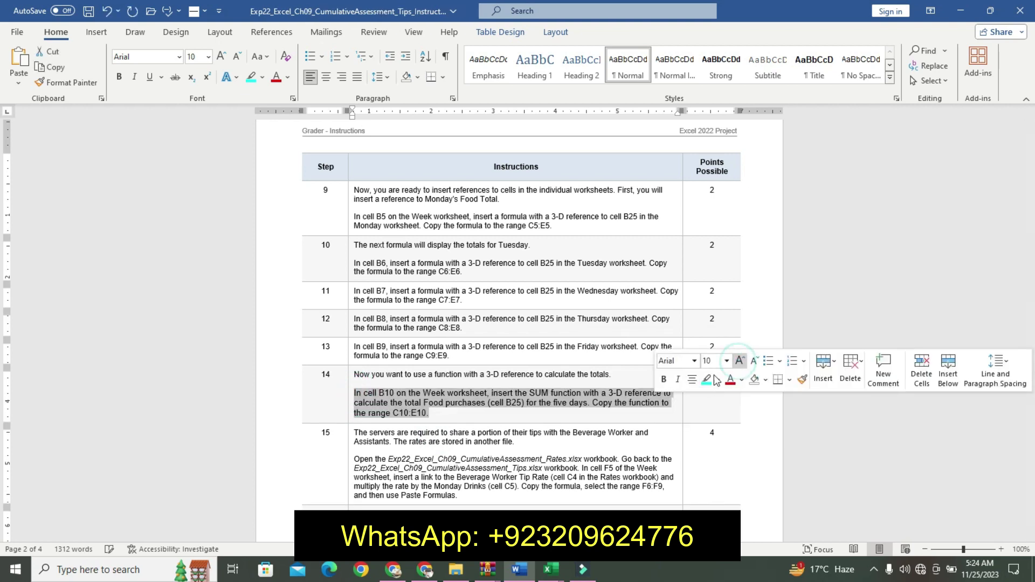
{"action": "left_click", "coordinate": [664, 381]}
{"action": "left_click", "coordinate": [706, 379]}
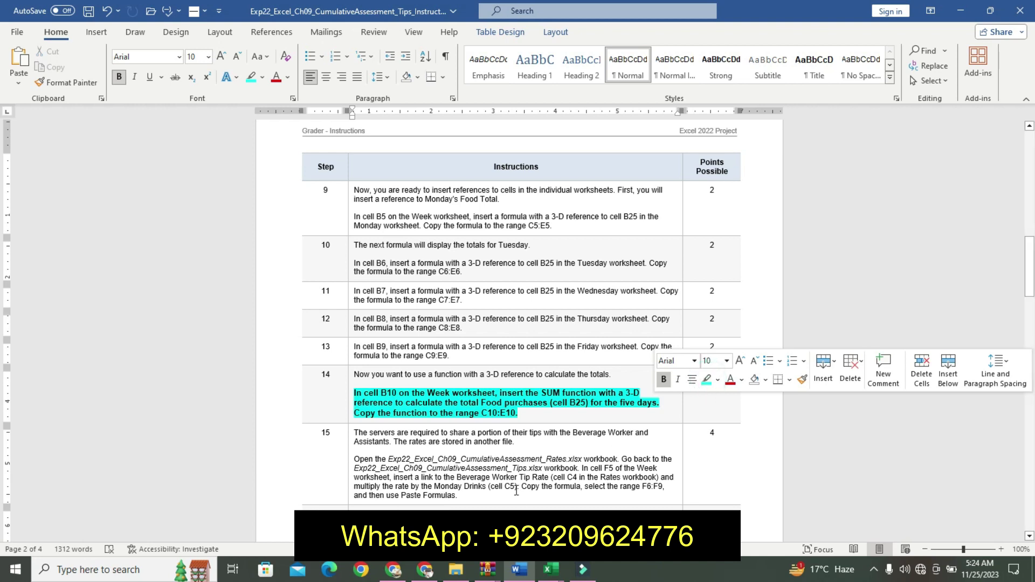
- In the Tips workbook, enter =SUM(B5:B9) in B10 for the Food total
{"action": "left_click", "coordinate": [486, 493]}
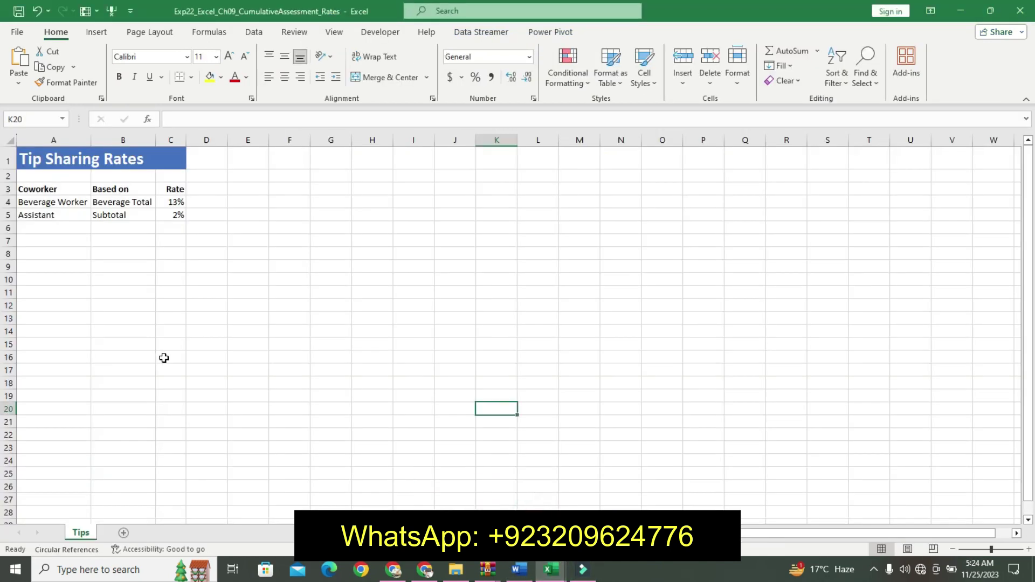
{"action": "mouse_move", "coordinate": [550, 570]}
{"action": "left_click", "coordinate": [620, 482]}
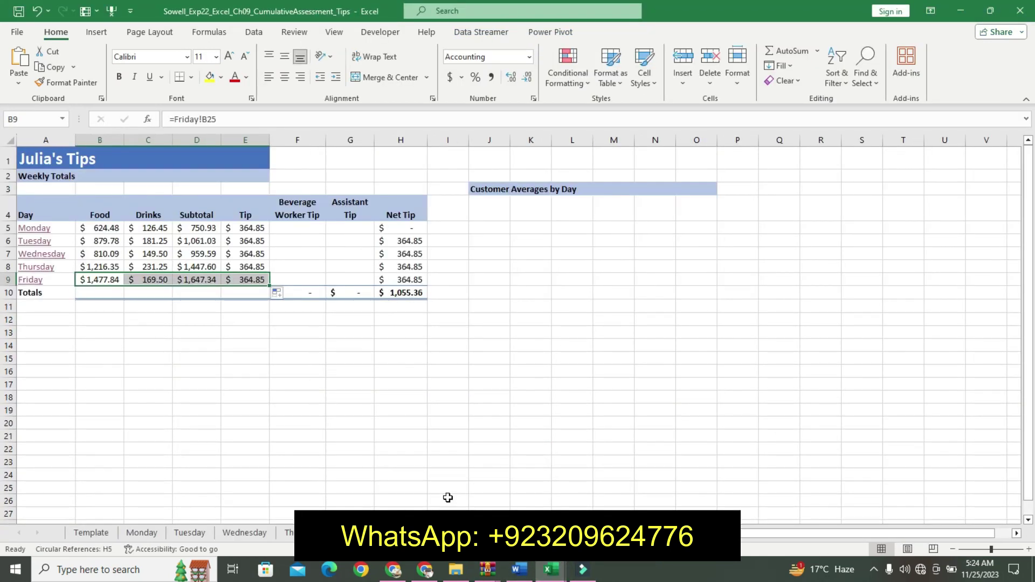
{"action": "left_click", "coordinate": [105, 296]}
{"action": "type", "text": "="}
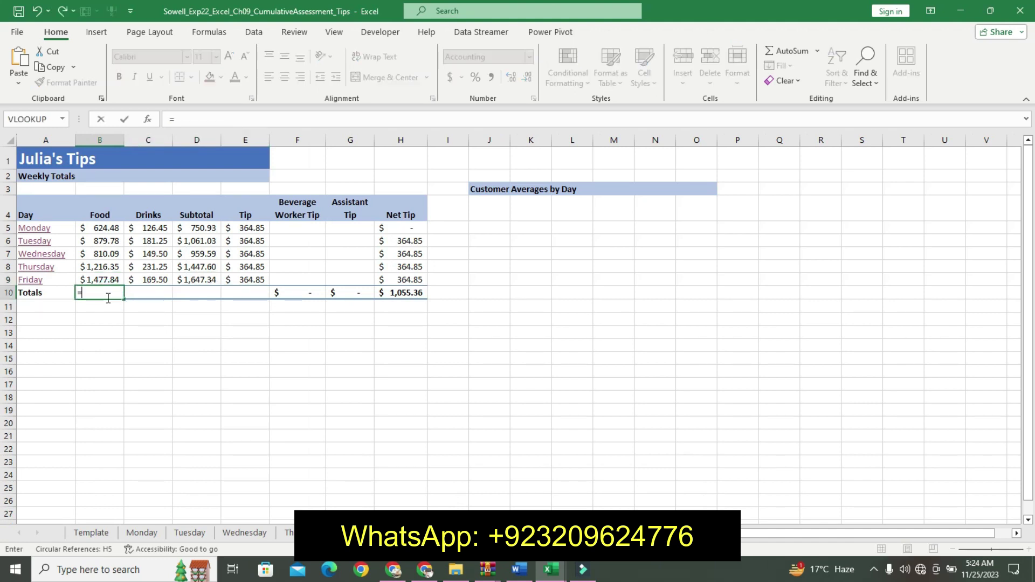
{"action": "left_click", "coordinate": [769, 51]}
{"action": "key", "text": "Return"}
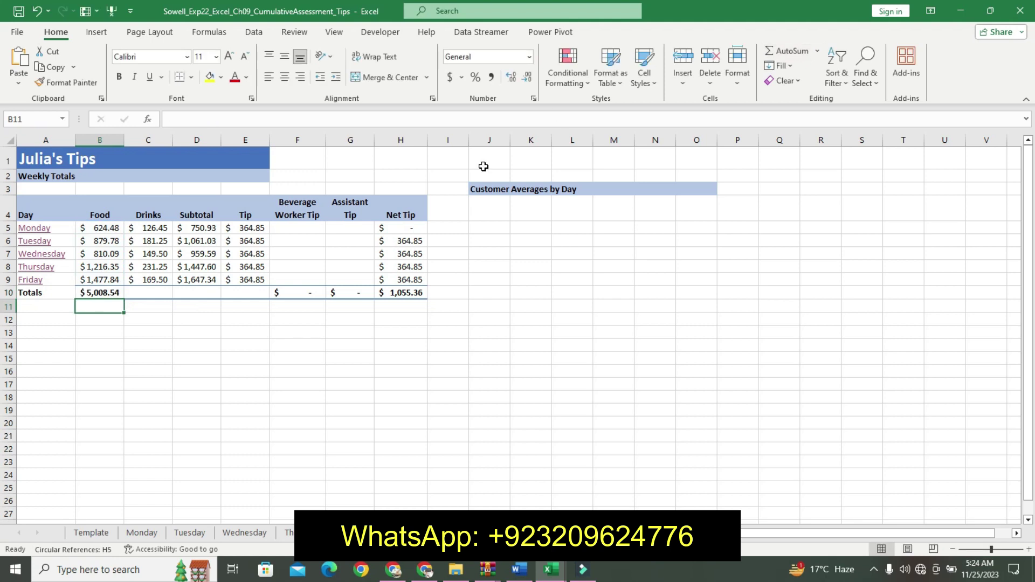
- Fill the SUM across C10:E10 to total Drinks, Subtotal and Tip
{"action": "left_click", "coordinate": [99, 294]}
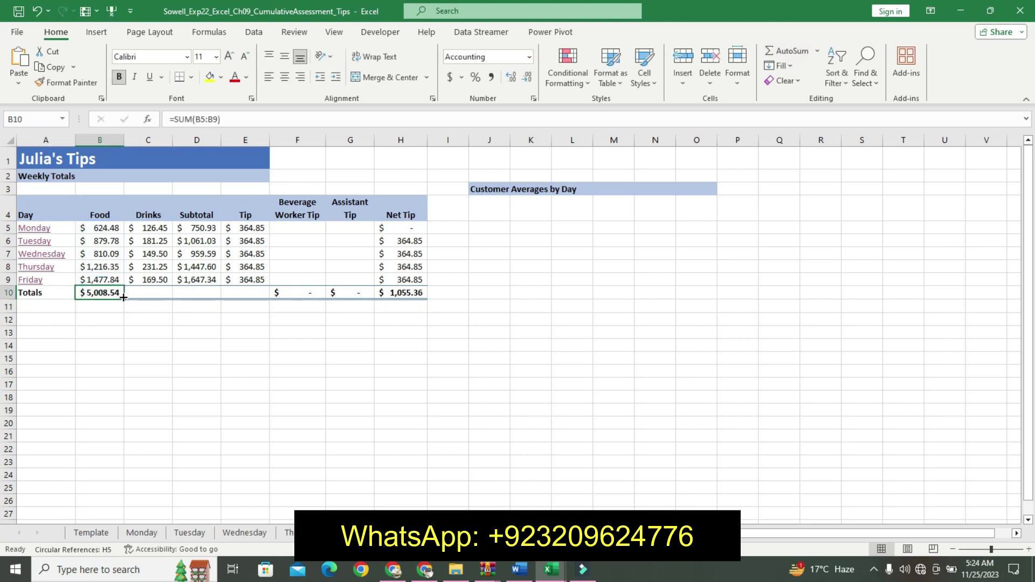
{"action": "left_click_drag", "start_coordinate": [124, 297], "coordinate": [268, 298]}
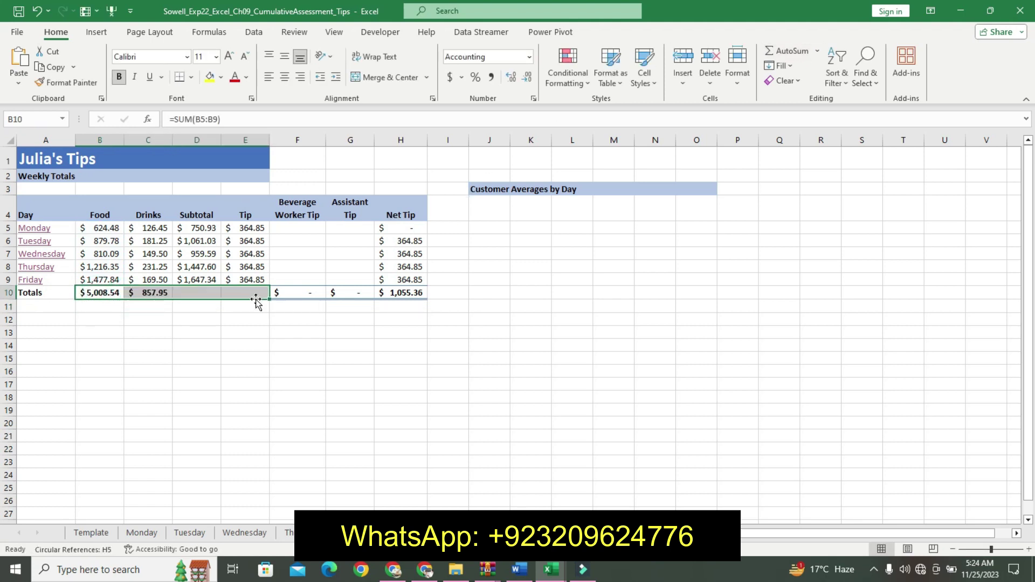
{"action": "left_click", "coordinate": [335, 314]}
- Check the Word instructions, then return to the Tips workbook
{"action": "left_click", "coordinate": [519, 569]}
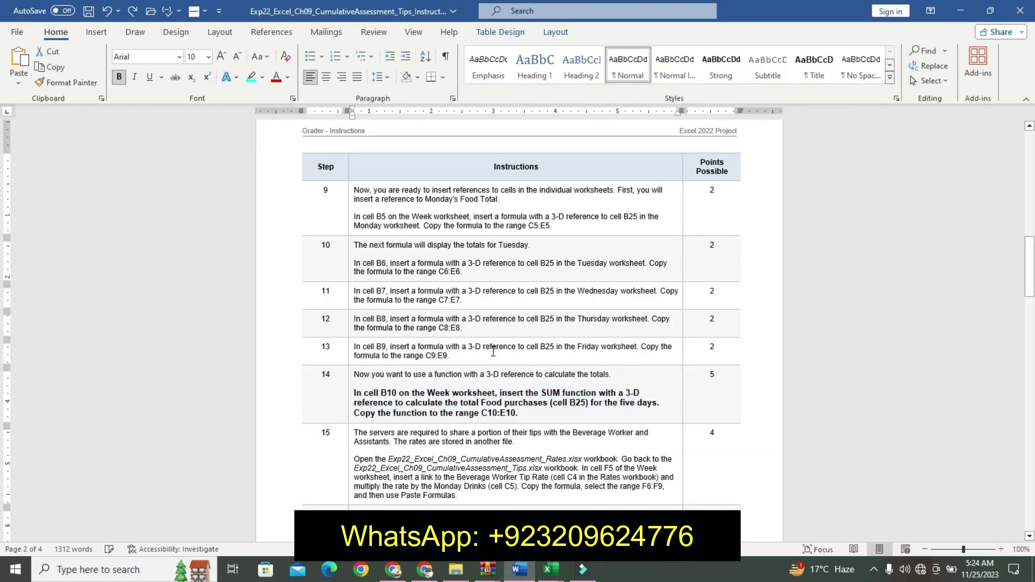
{"action": "scroll", "coordinate": [981, 215], "scroll_direction": "up", "scroll_amount": 10}
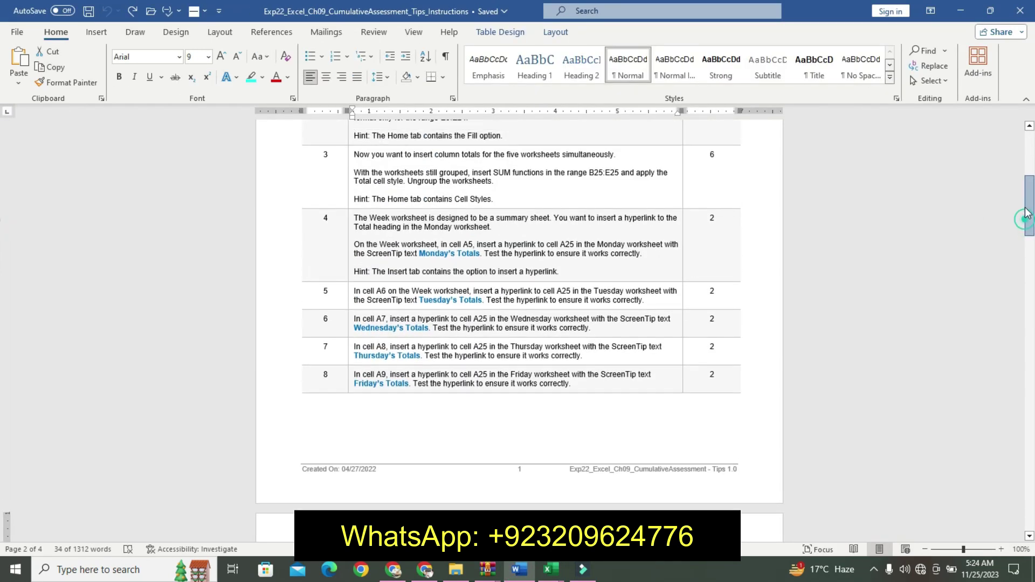
{"action": "scroll", "coordinate": [981, 215], "scroll_direction": "up", "scroll_amount": 5}
{"action": "left_click", "coordinate": [863, 348]}
{"action": "mouse_move", "coordinate": [550, 569]}
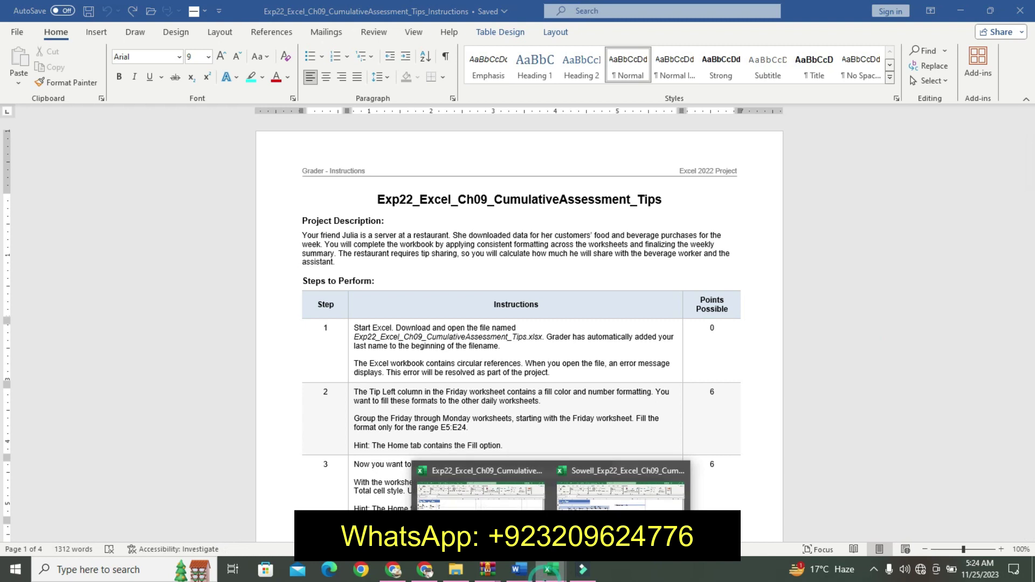
{"action": "left_click", "coordinate": [507, 477]}
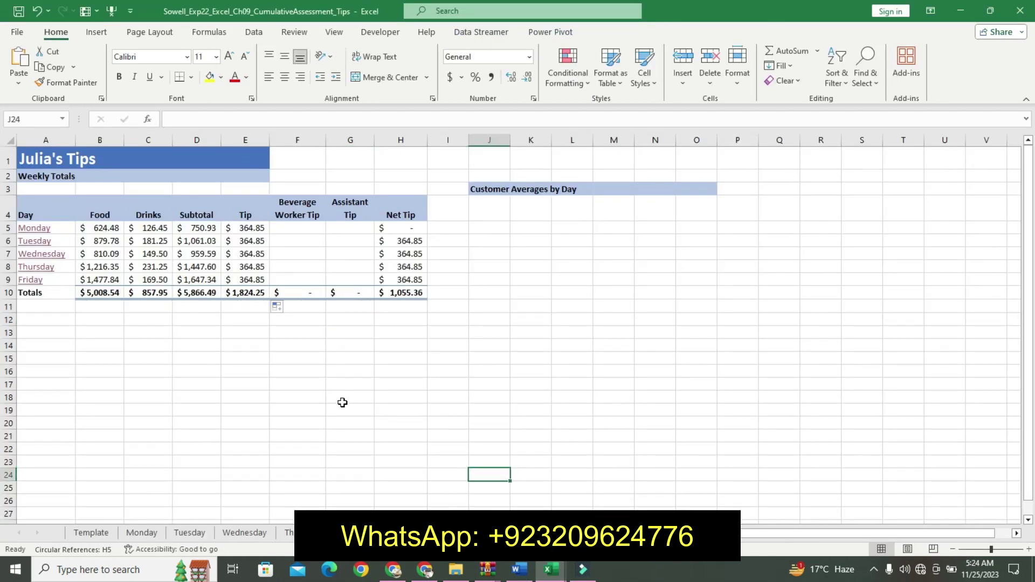